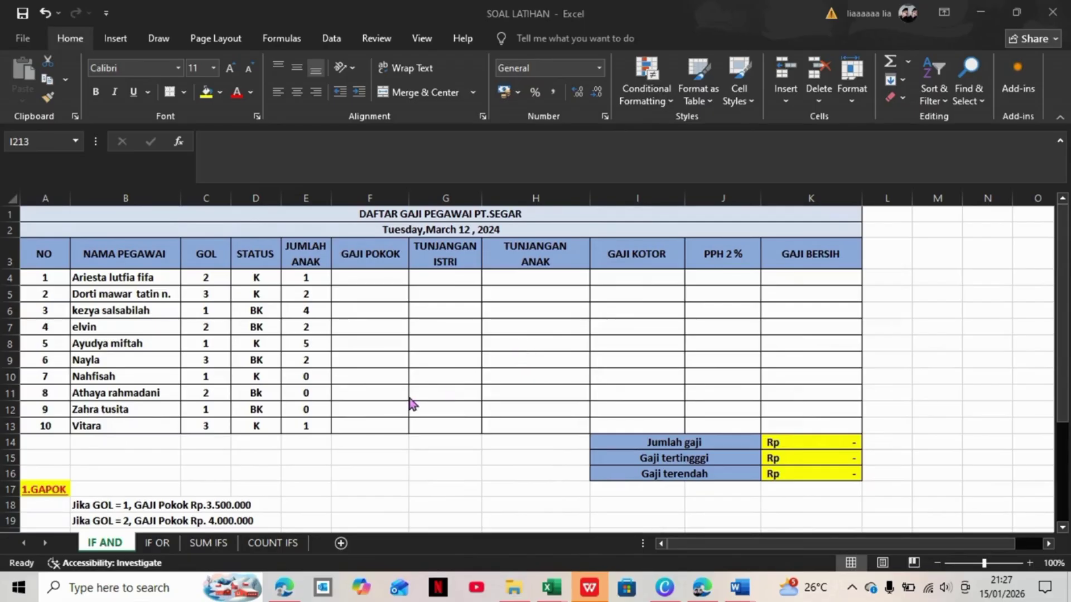
Step: Begin an IF formula in the first GAJI POKOK cell, F4, that returns 3500000 when C4=1
click(1062, 272)
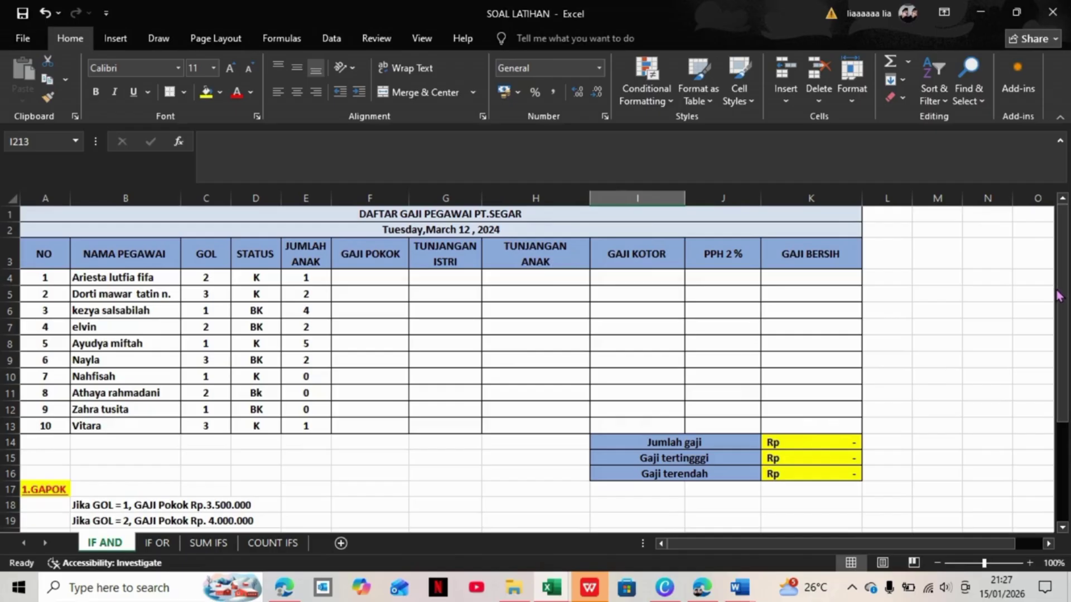
mouse_move(1063, 301)
mouse_down()
mouse_move(1066, 361)
mouse_move(1066, 301)
mouse_up()
scroll(1065, 402, down, 1)
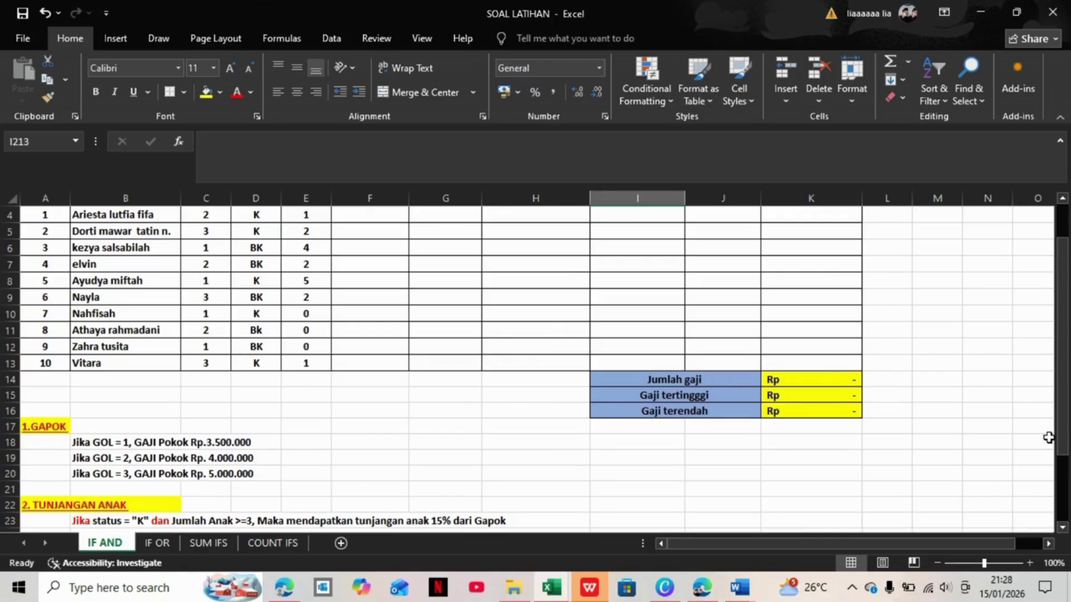
drag(1063, 444, 1064, 413)
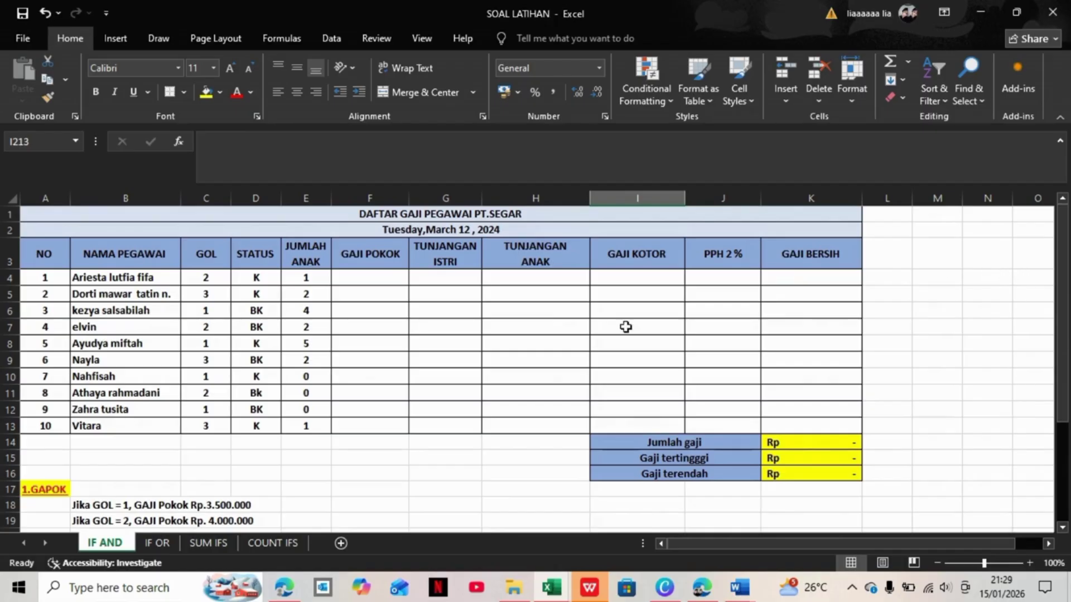
click(368, 279)
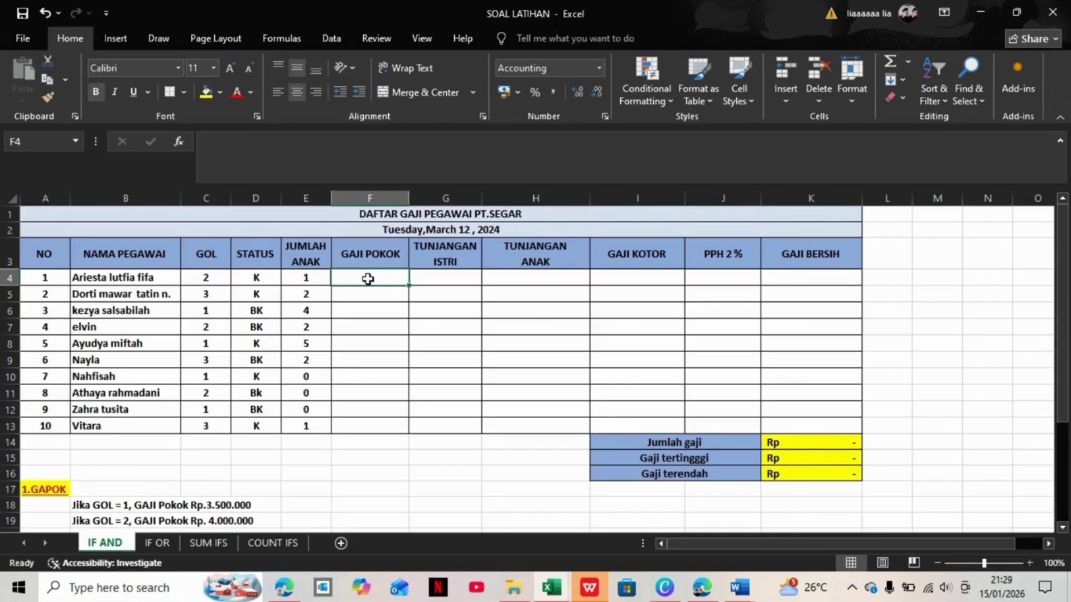
text(=)
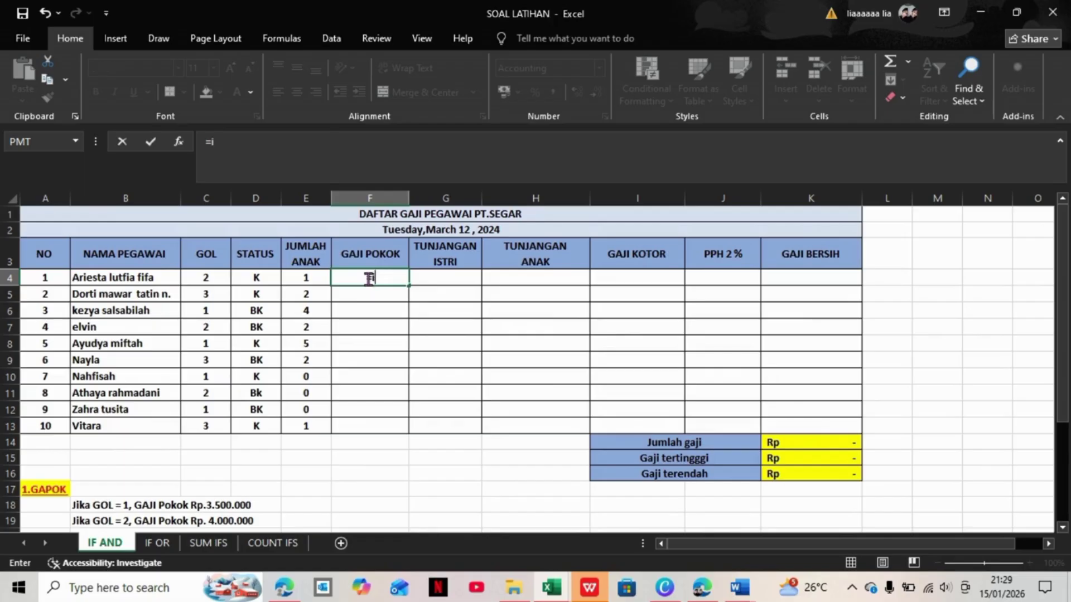
text(i)
key(BackSpace)
text(IF)
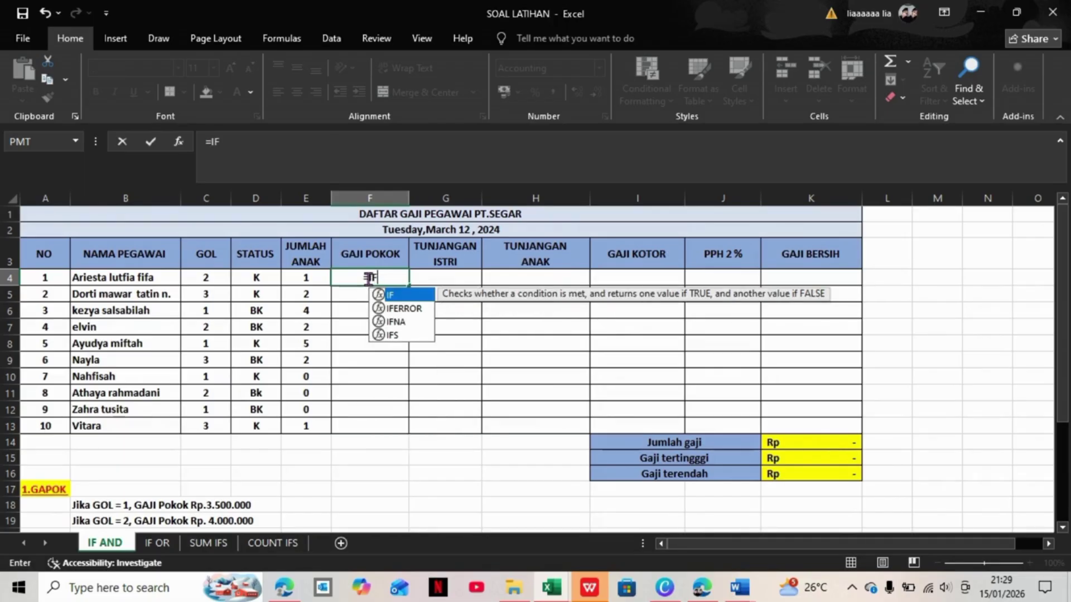
text(()
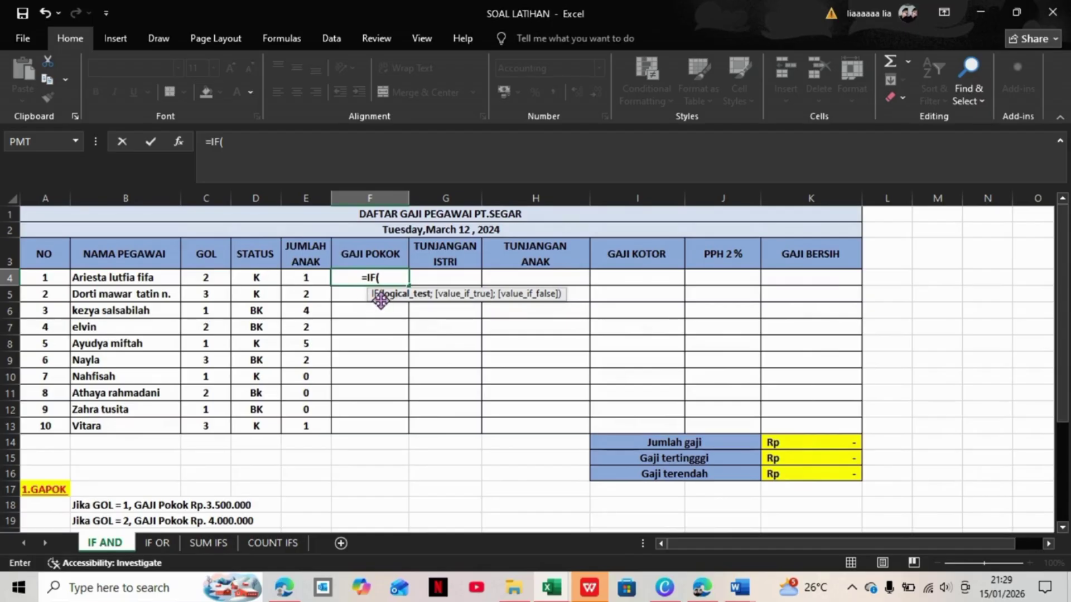
click(309, 326)
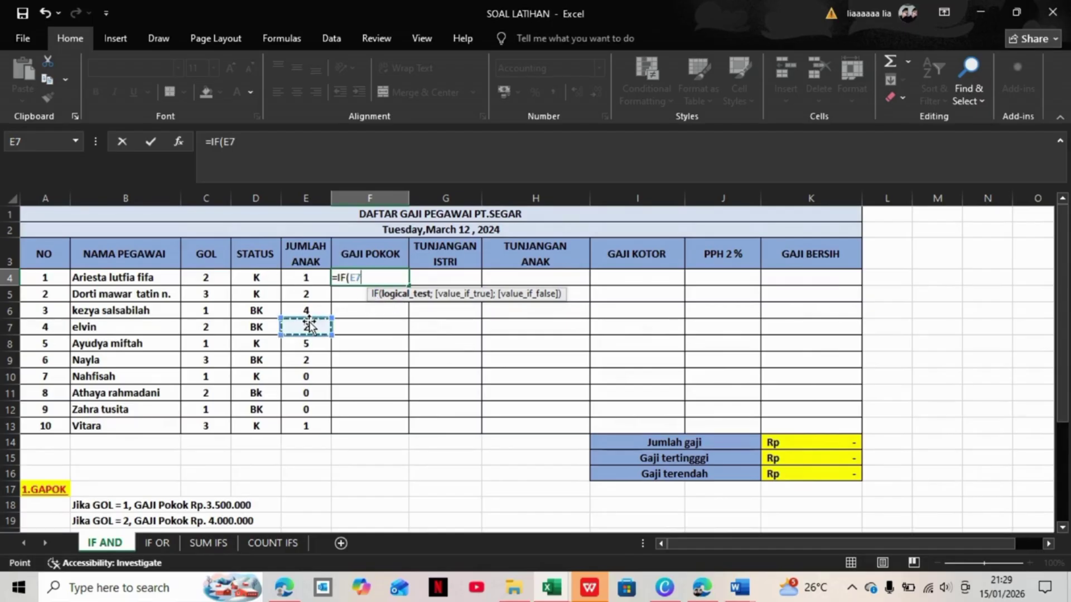
click(211, 276)
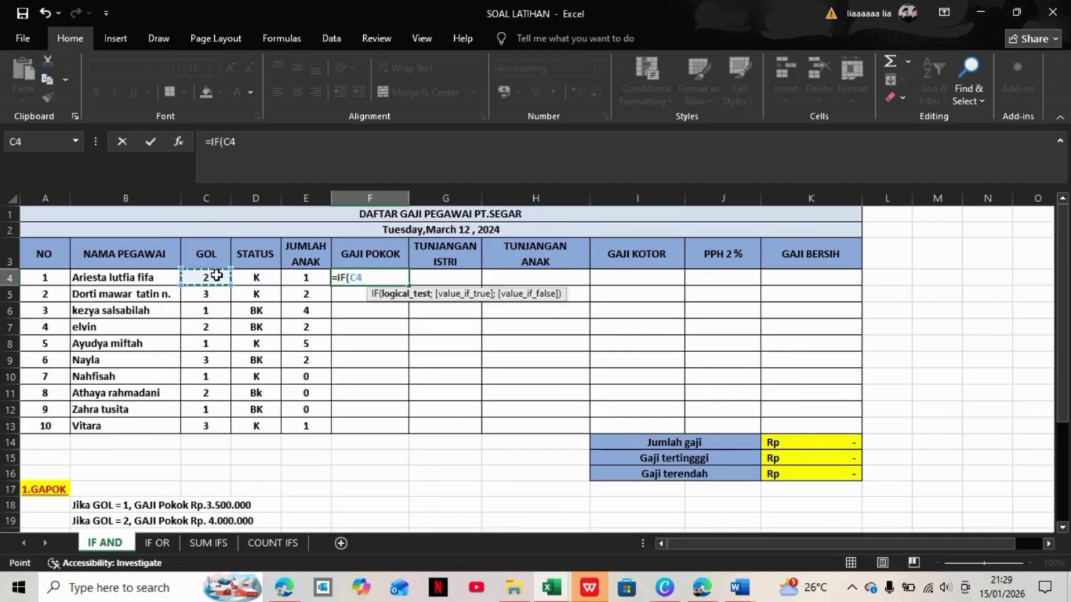
text(=)
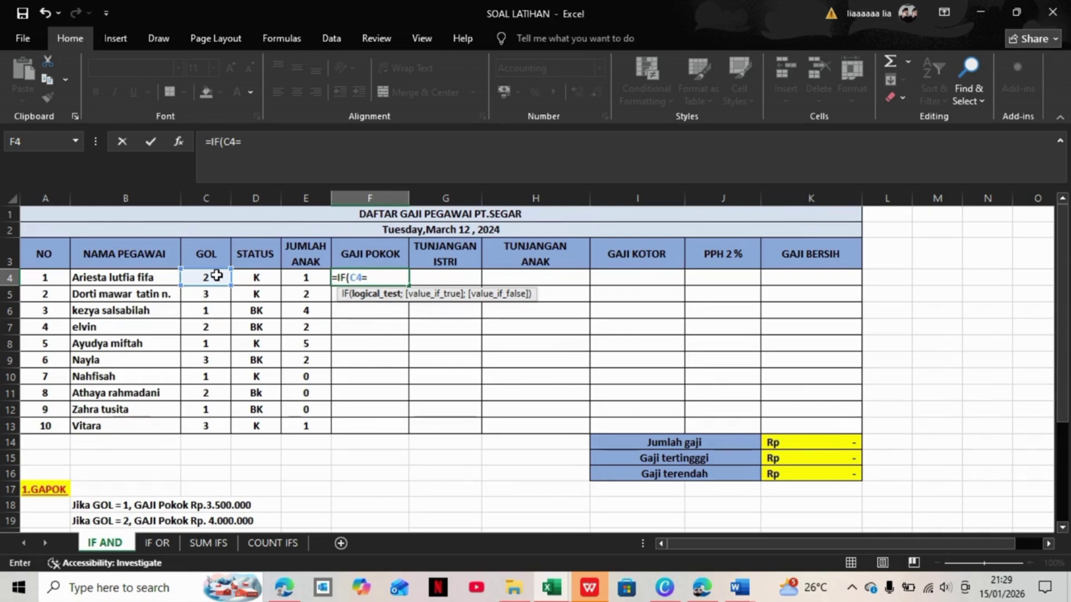
text(1)
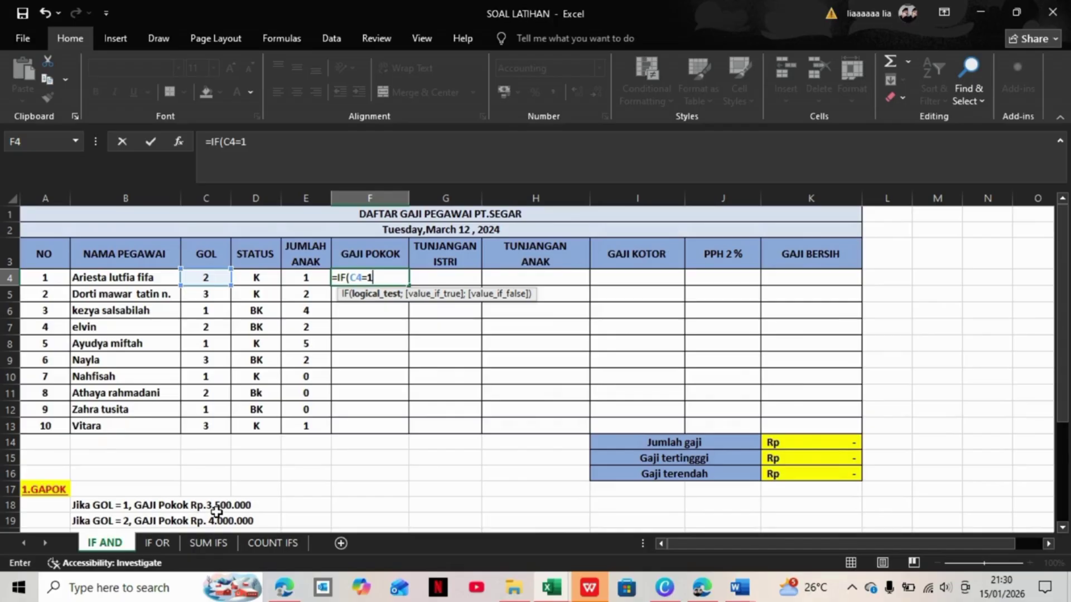
text(;)
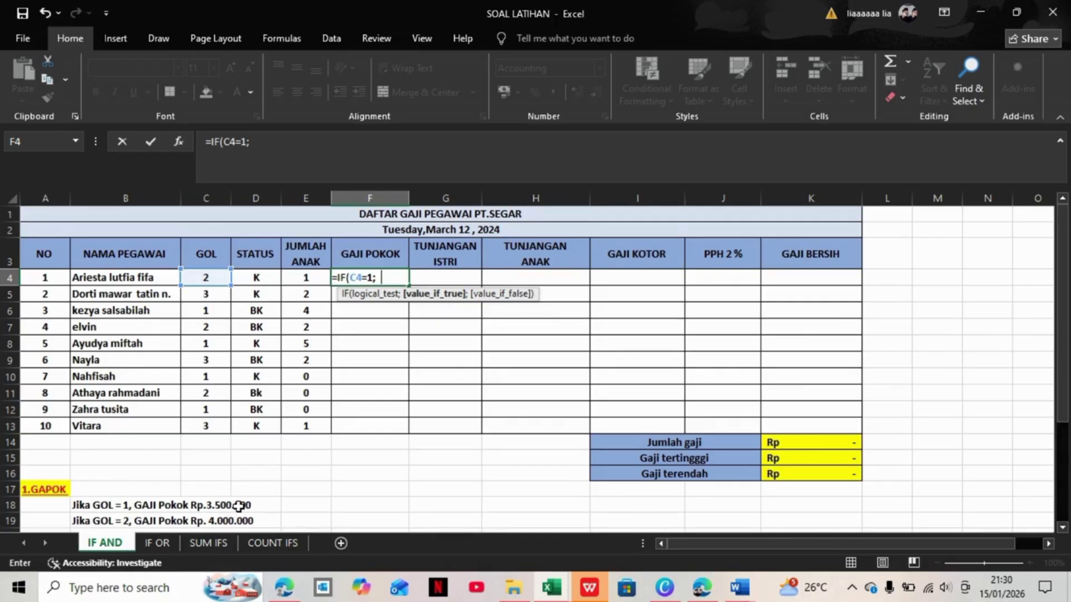
text(3 500000)
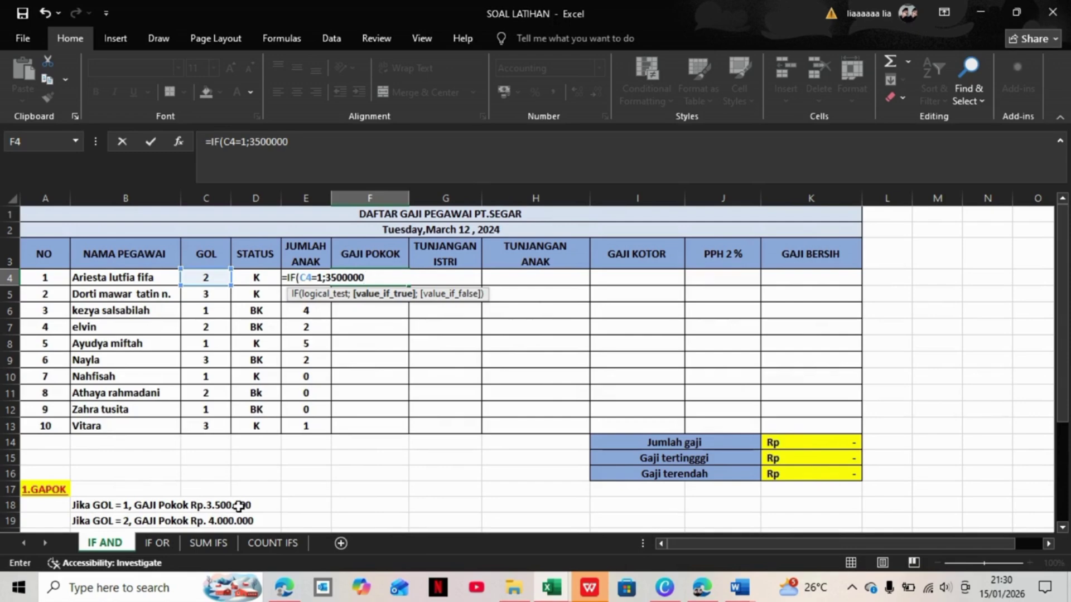
Step: Nest a second IF as the false result of the F4 formula, returning 4000000 when C4=2
text(;)
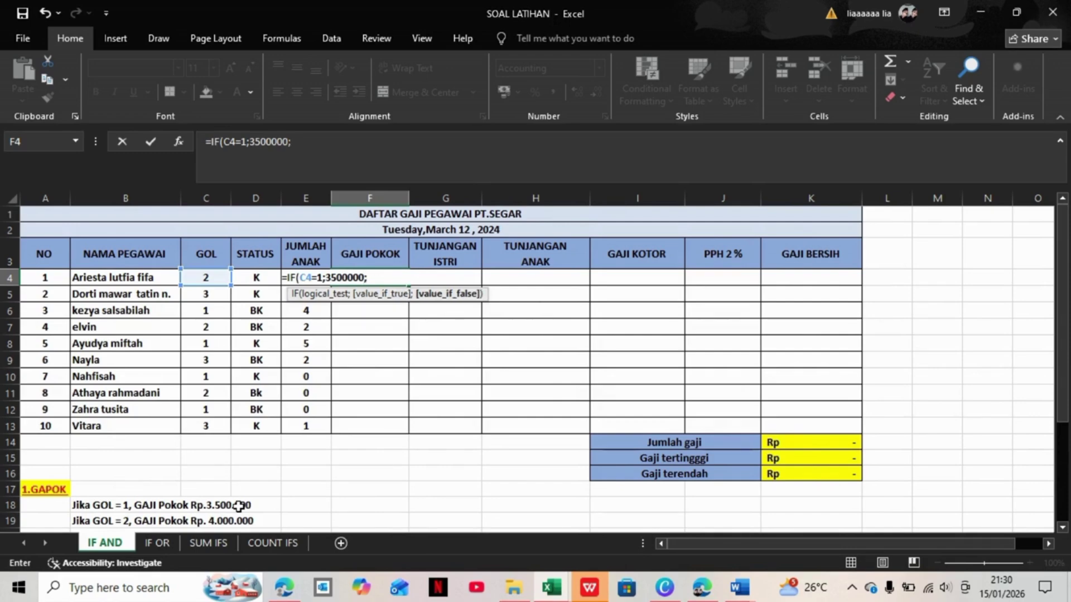
text(IF)
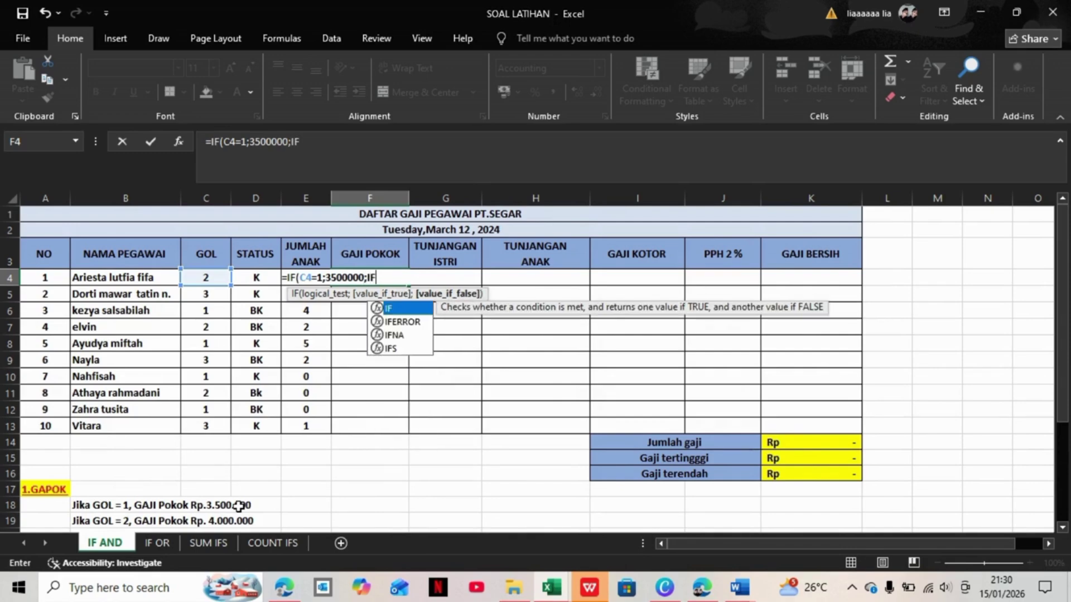
text(()
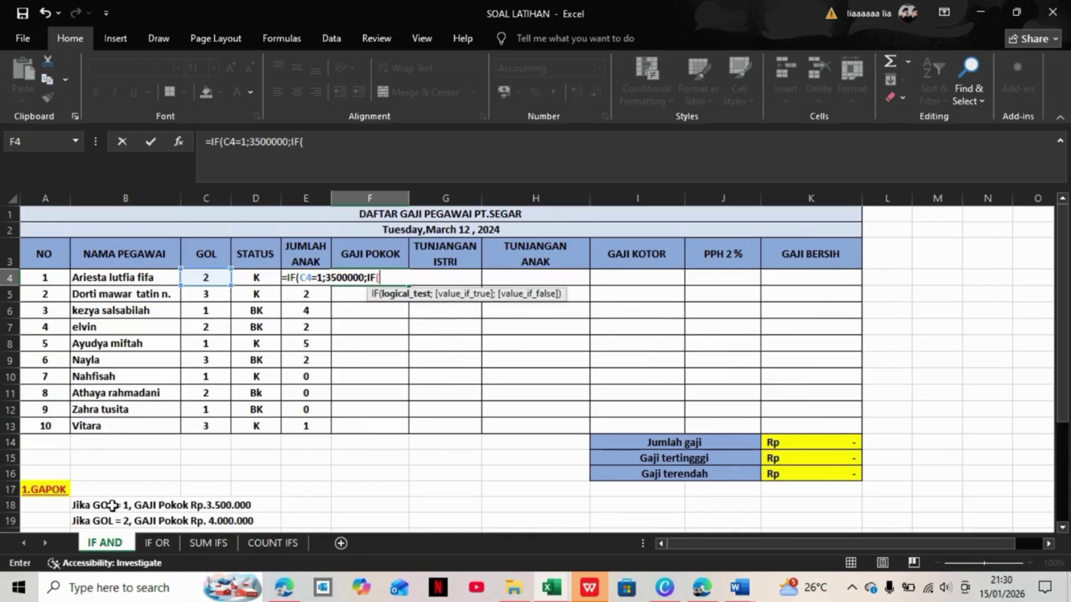
click(201, 277)
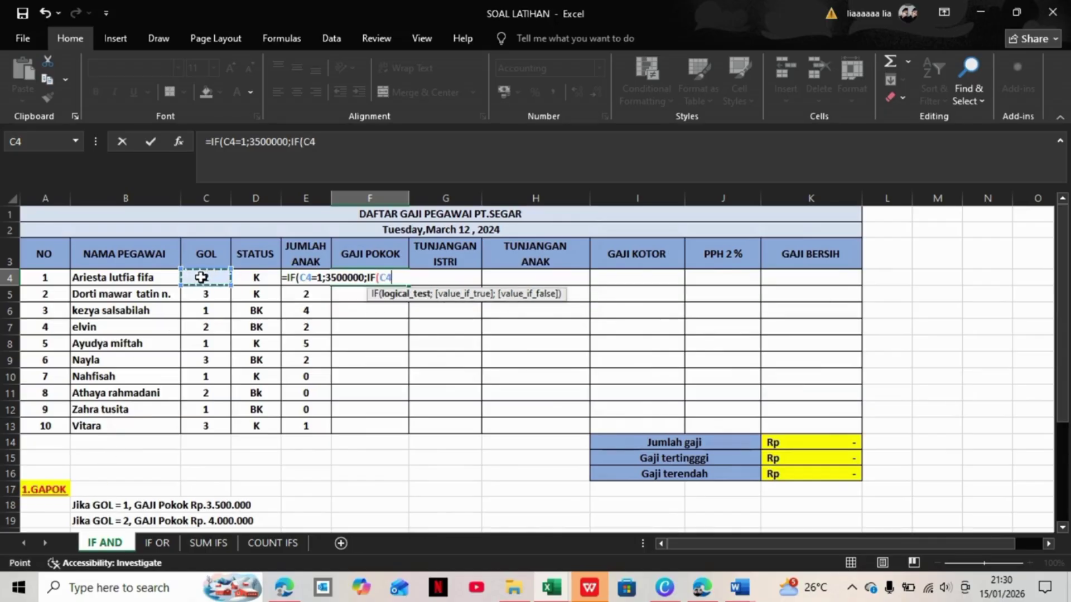
text(=)
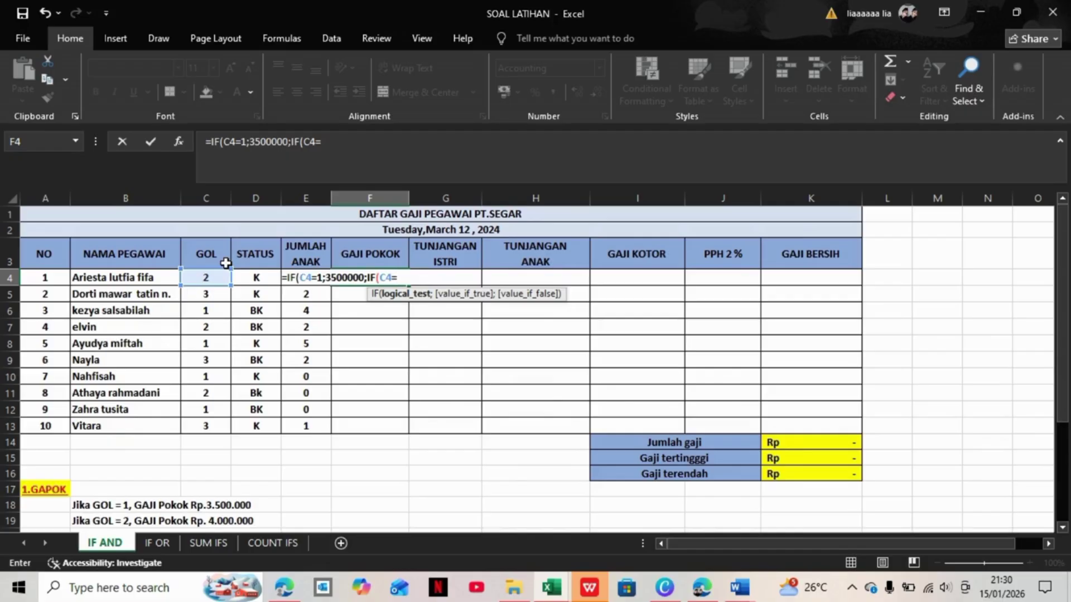
text(2;)
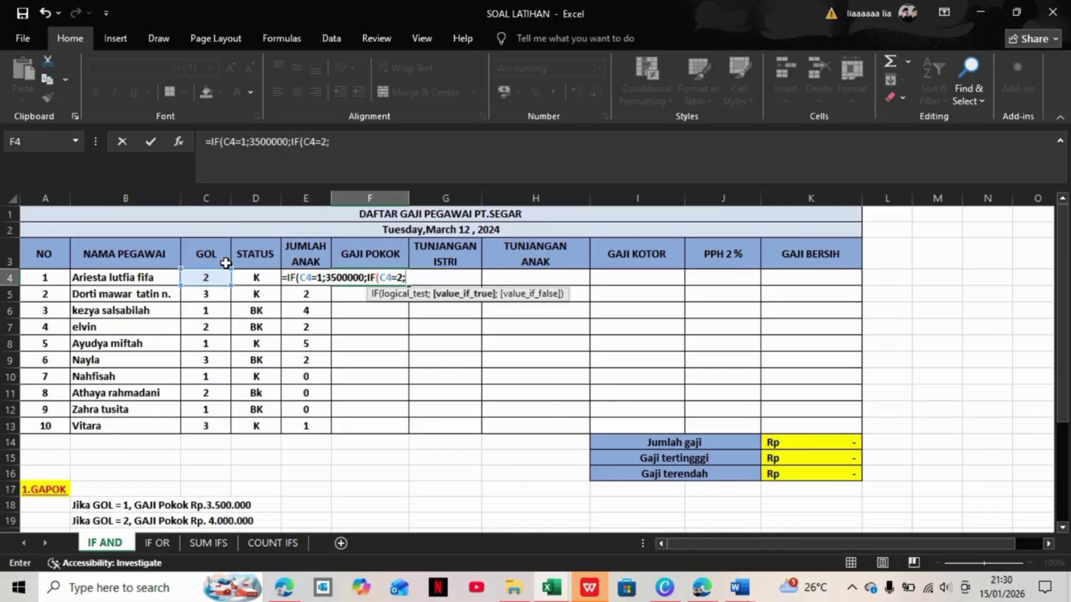
text(4000000)
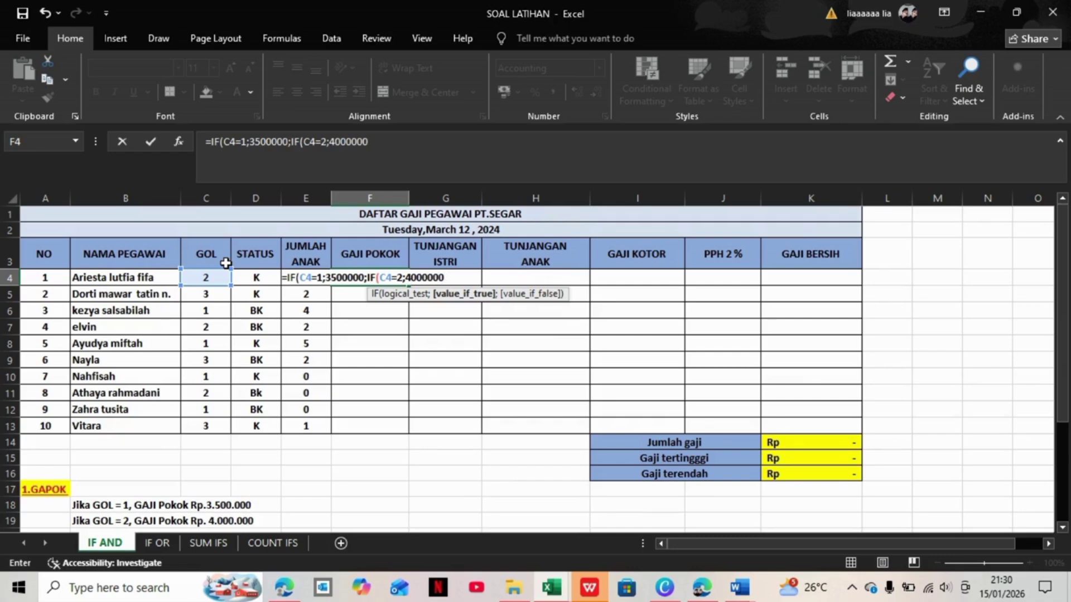
Step: Nest a third IF returning 5000000 when C4=3, close all three parentheses, and commit the F4 formula
text(;)
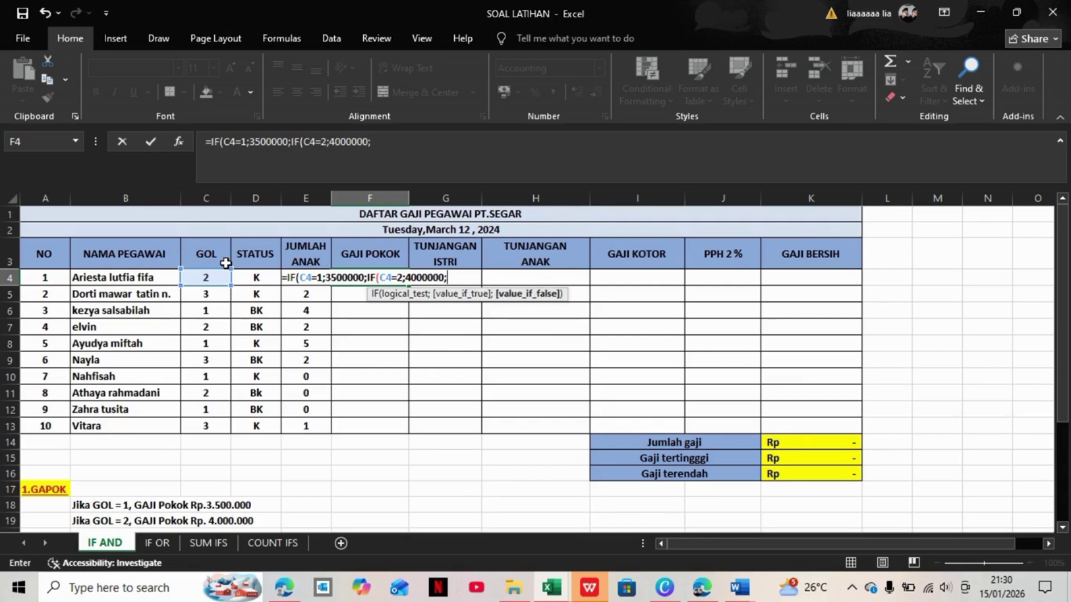
text(IF)
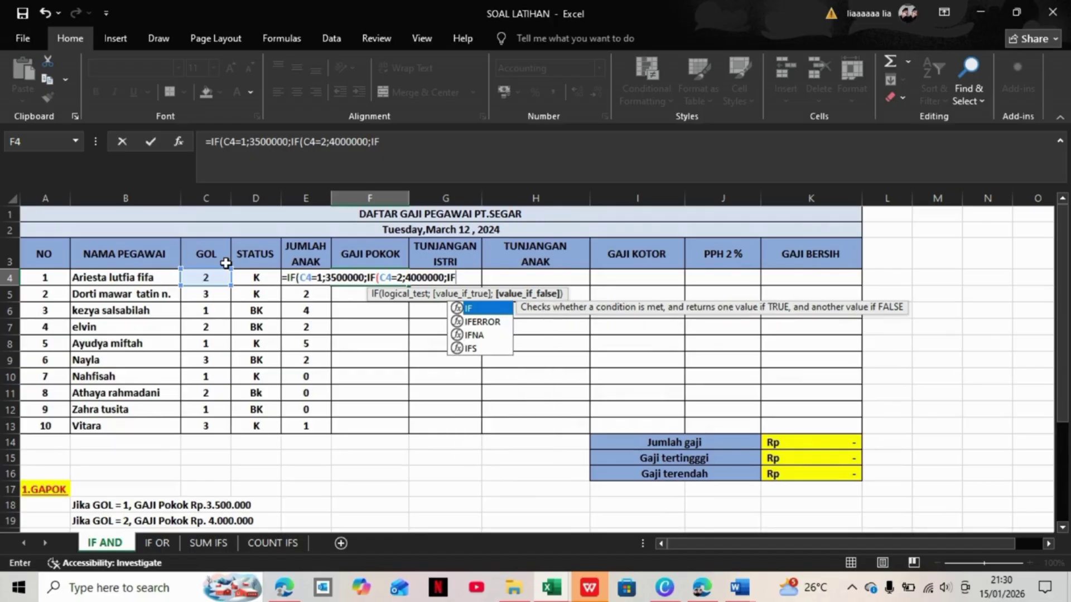
text(()
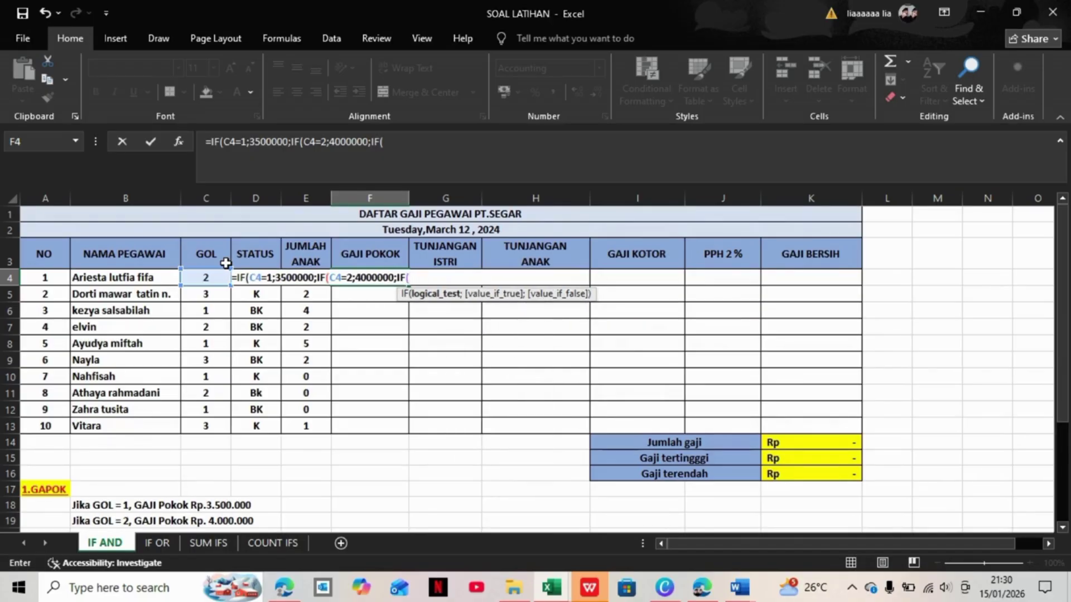
click(216, 277)
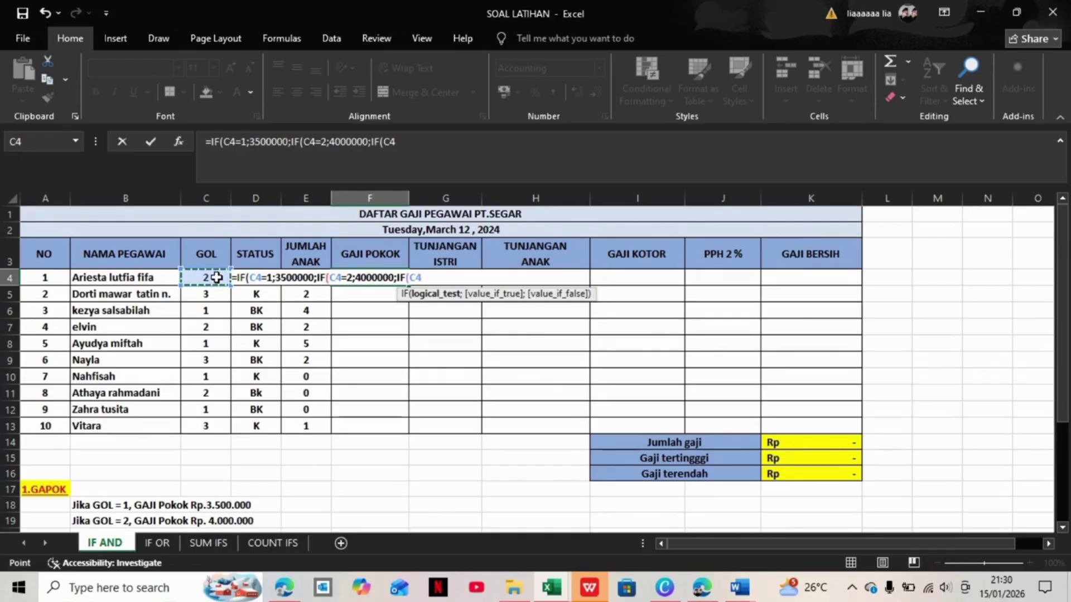
text(=)
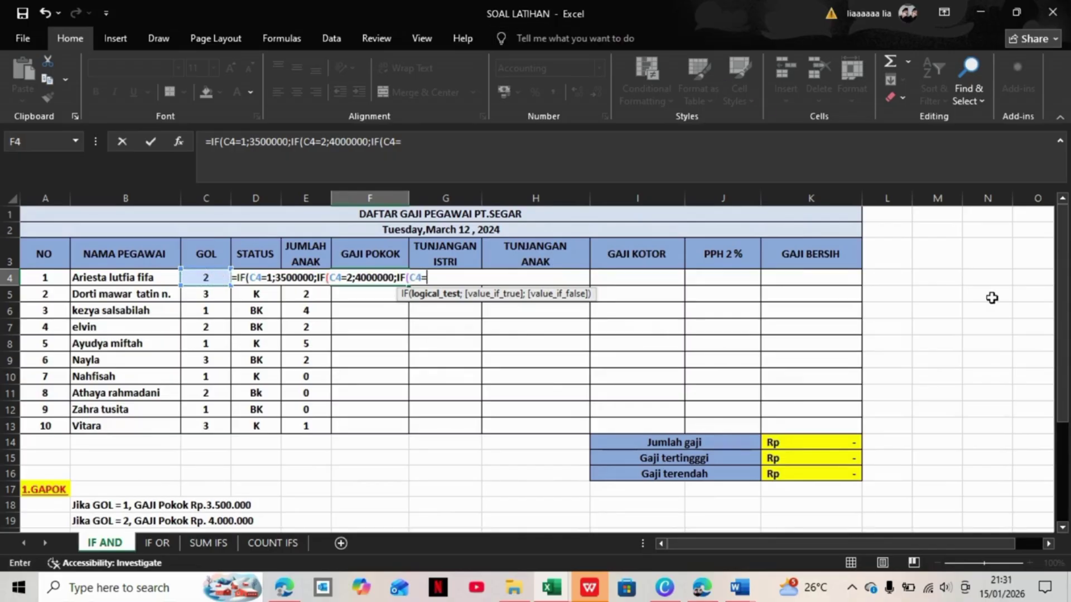
drag(1068, 333, 1066, 367)
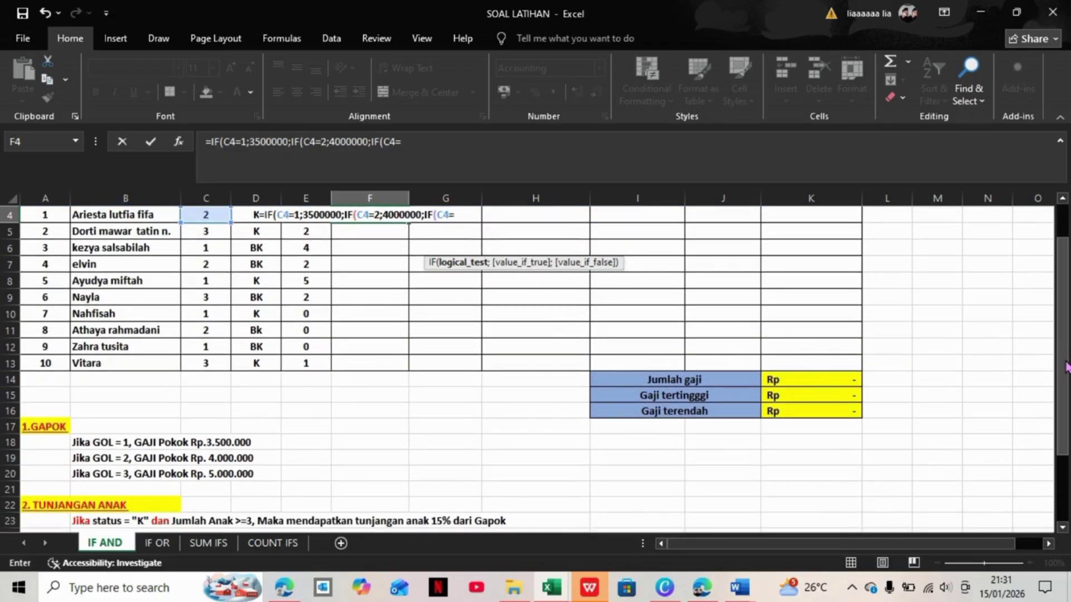
drag(1065, 416, 1065, 366)
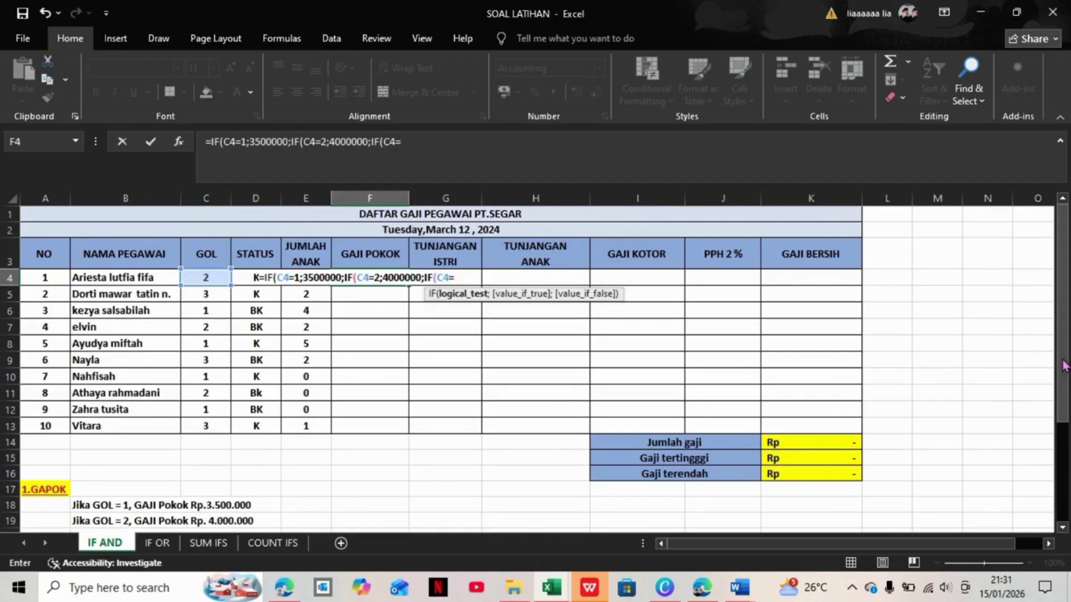
text(3;50)
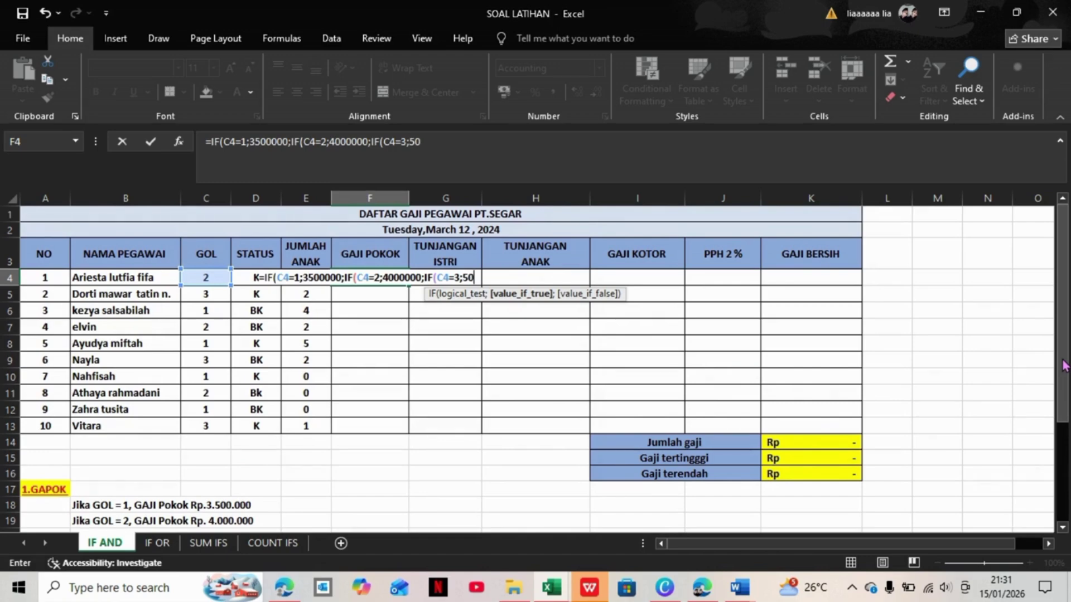
text(00)
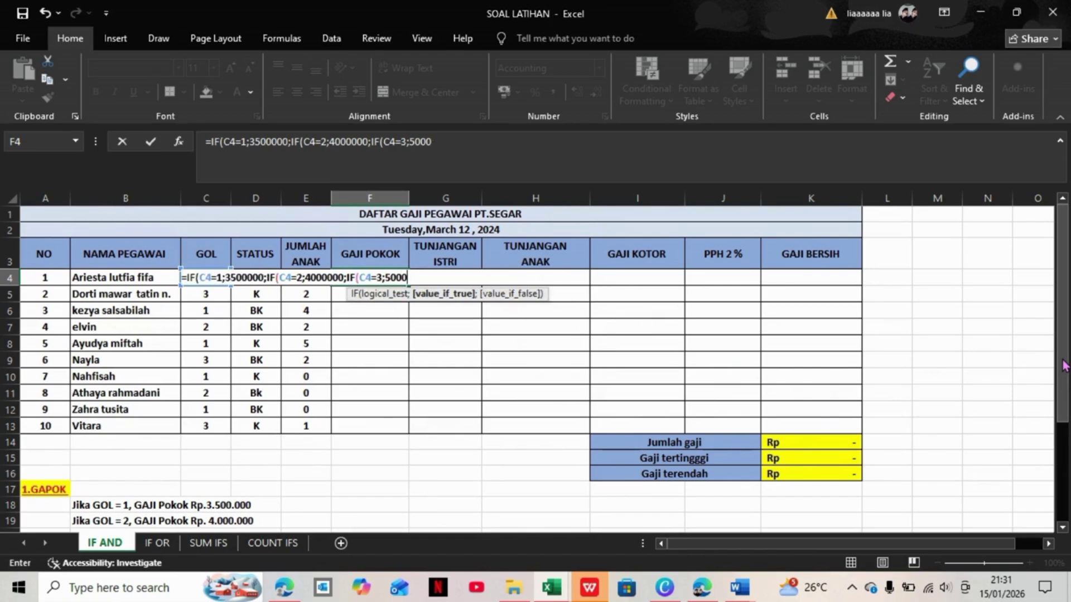
text(000)
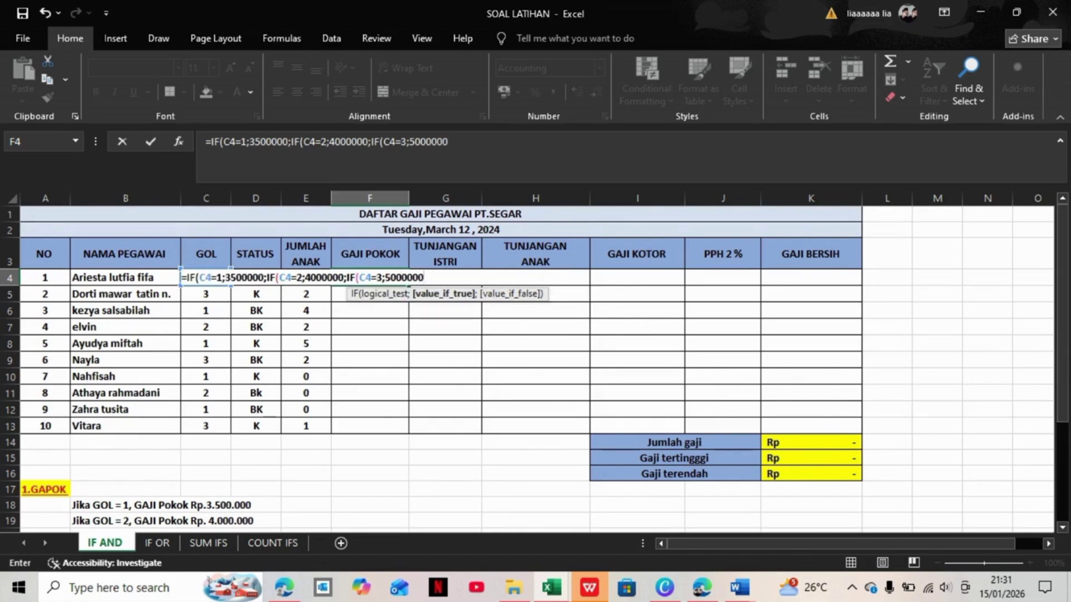
mouse_move(1064, 365)
mouse_down()
mouse_move(1063, 428)
mouse_move(1065, 379)
mouse_up()
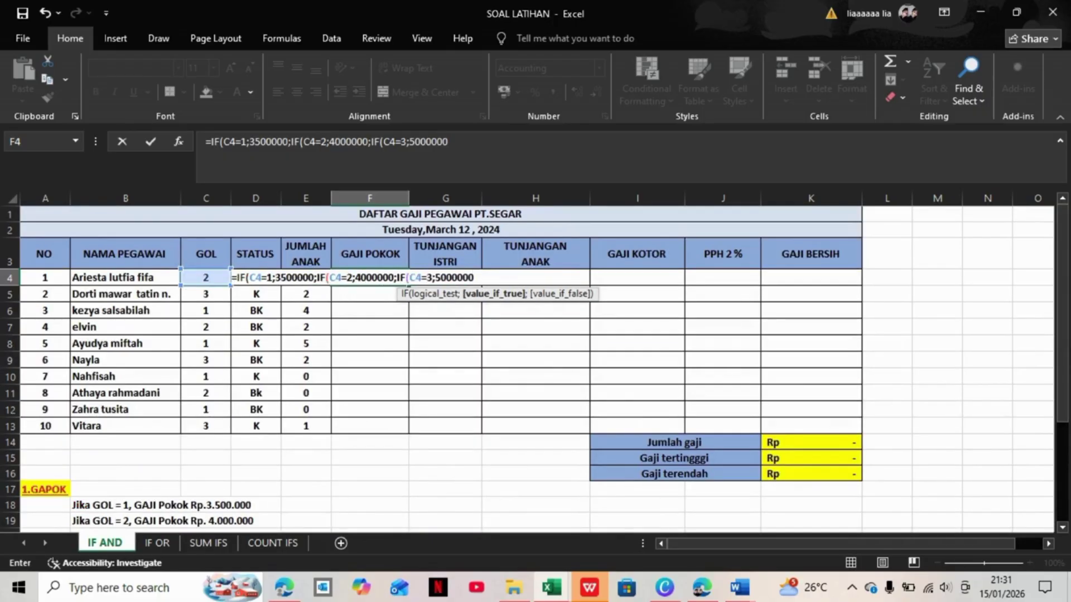
text())))
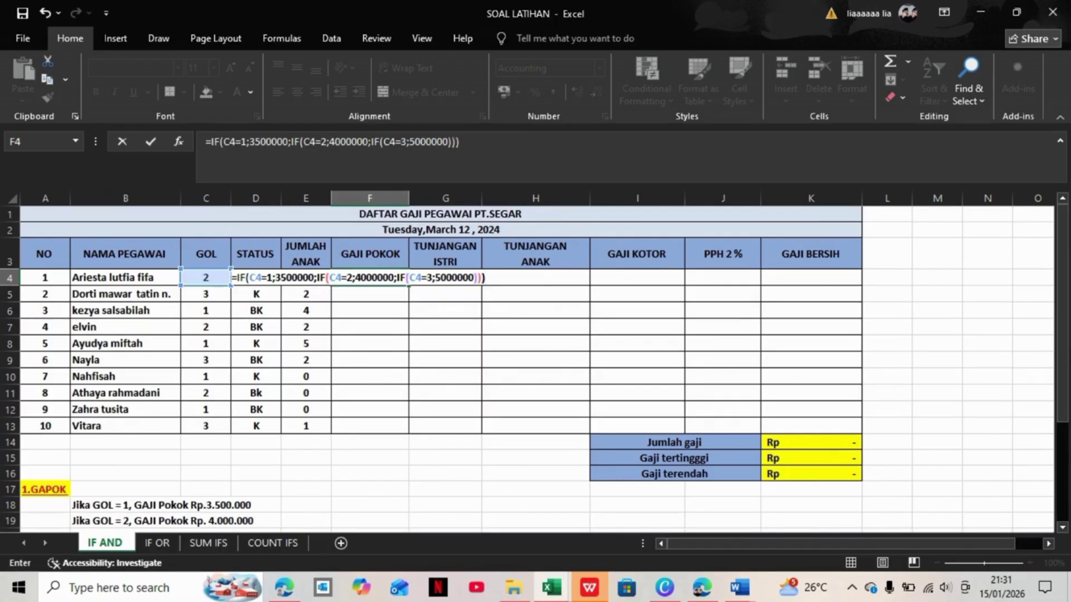
key(Return)
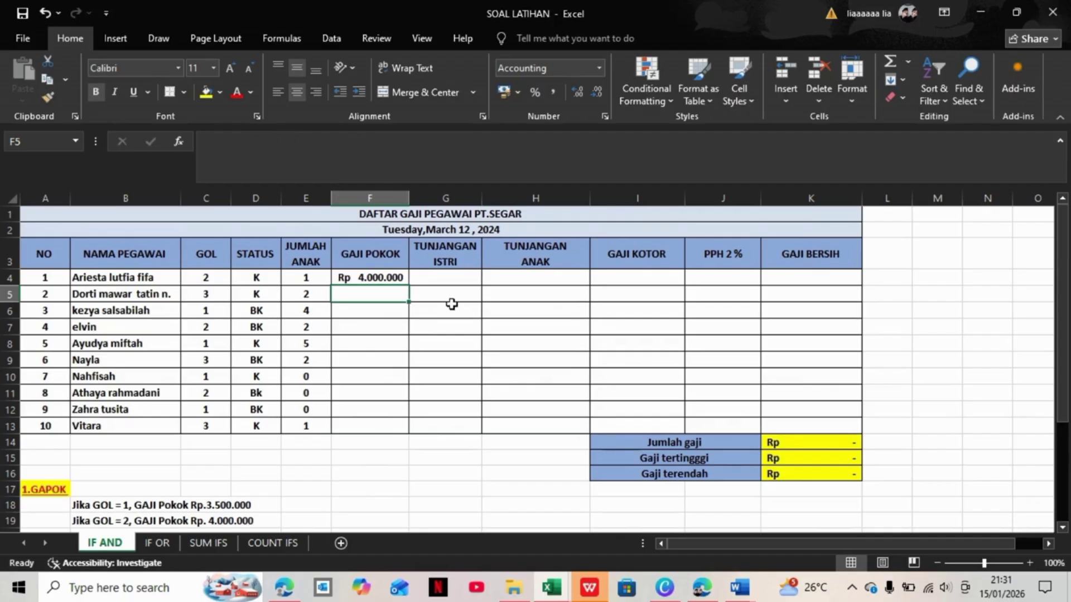
Step: Fill the GAJI POKOK formula from F4 down through F13 for all employees
click(396, 277)
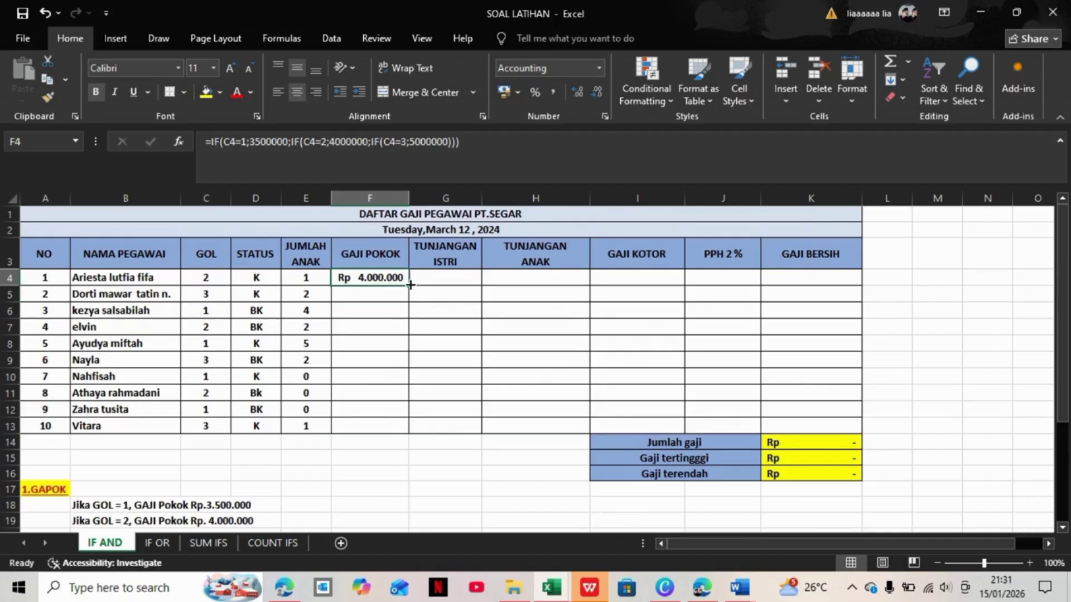
drag(408, 285, 426, 434)
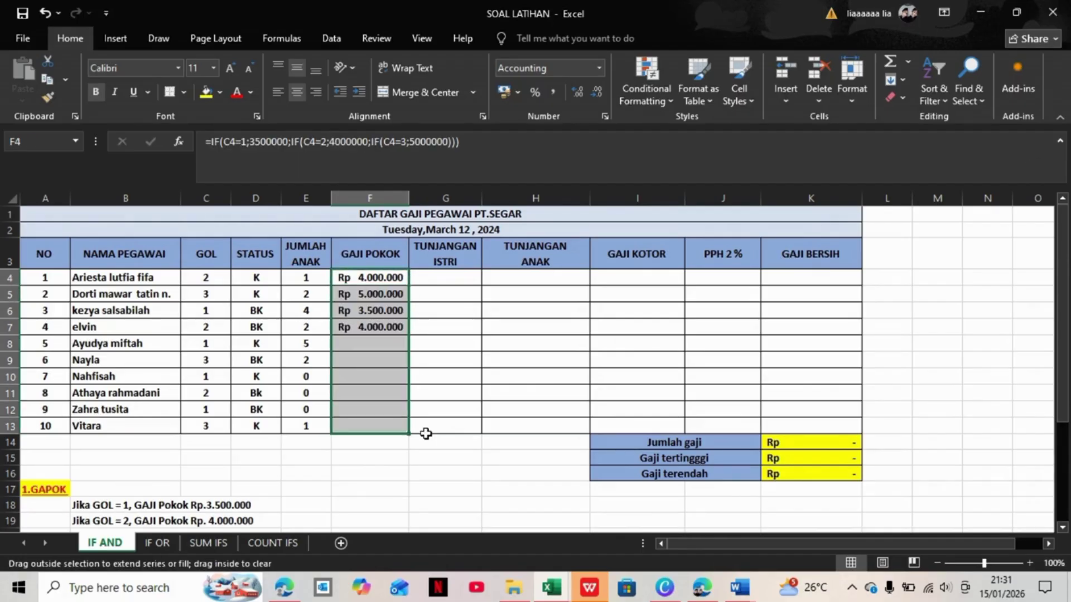
Step: Begin an IF formula in the first TUNJANGAN ISTRI cell, G4, with the condition AND(D4="K")
click(464, 272)
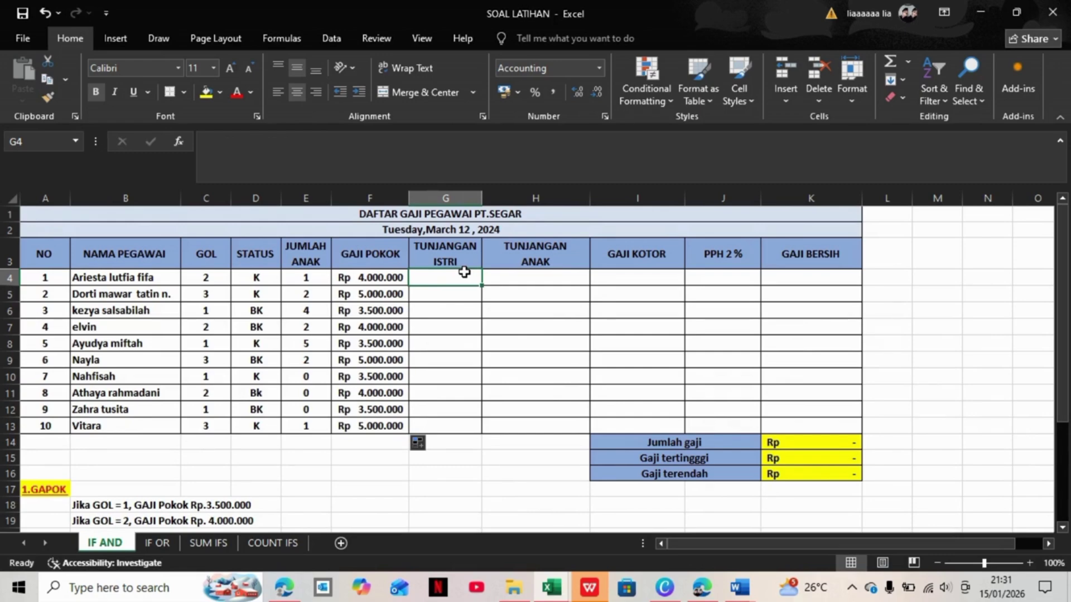
text(=)
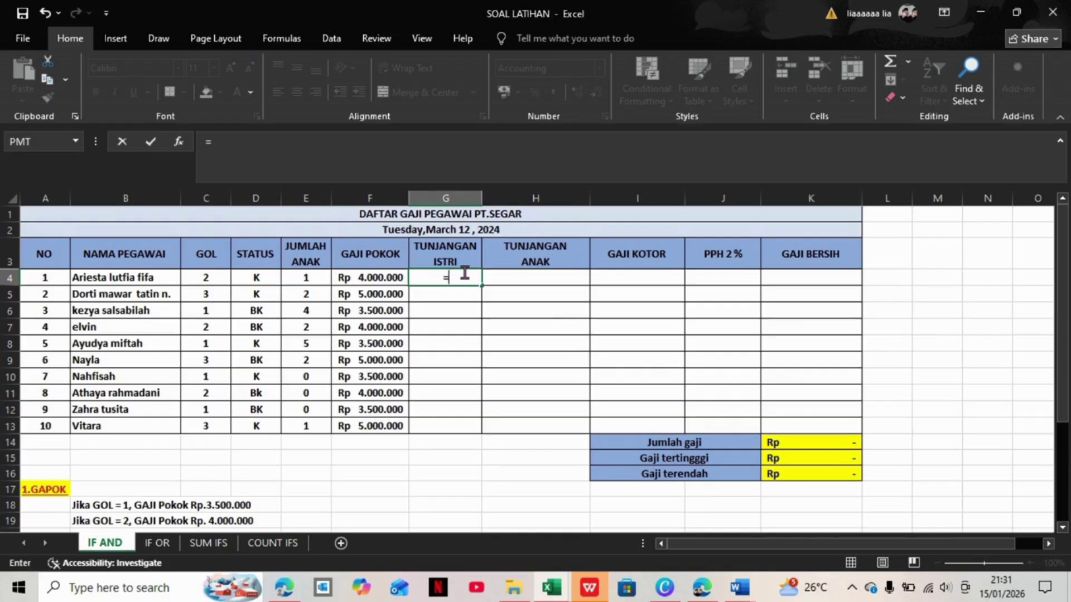
text(IF)
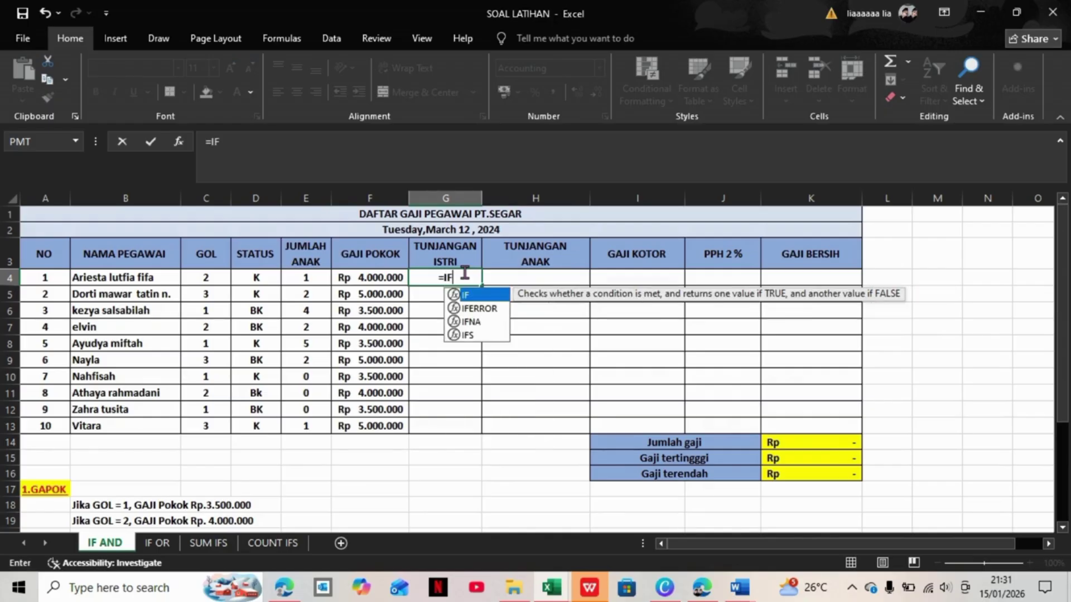
text((A)
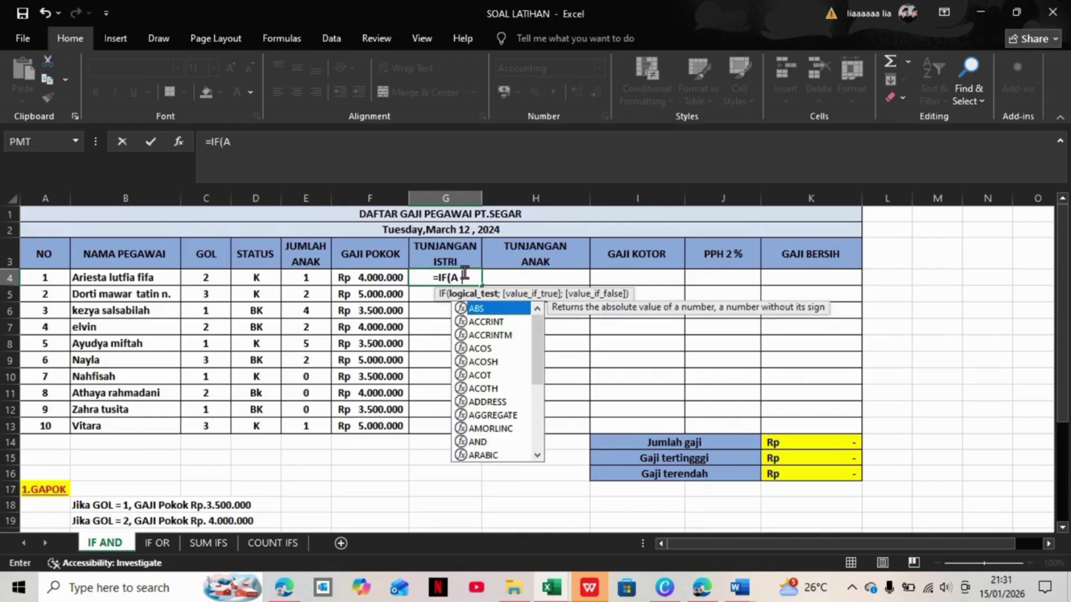
text(ND()
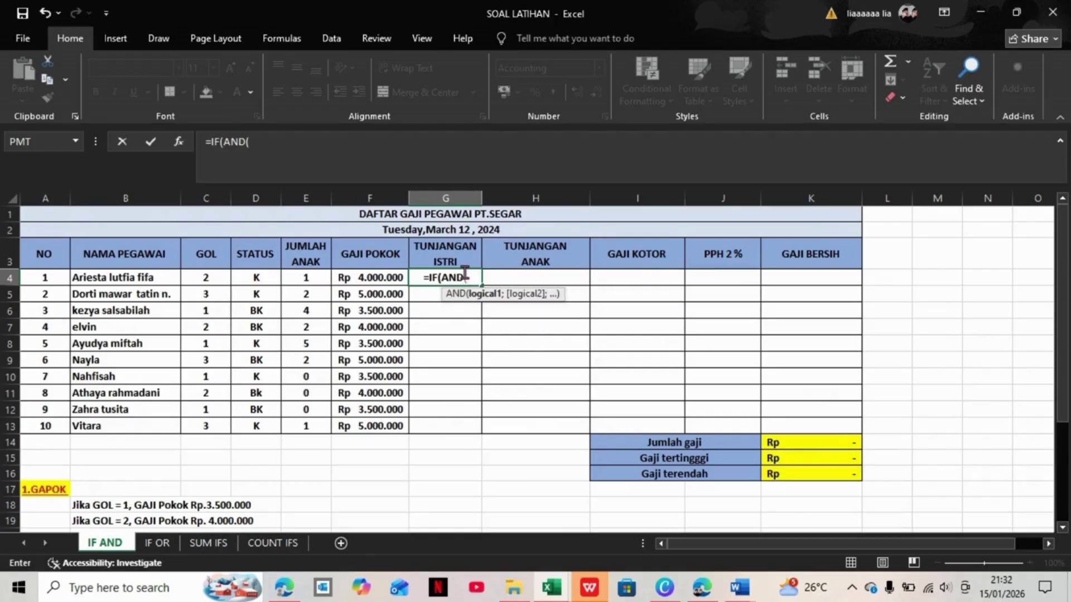
click(257, 276)
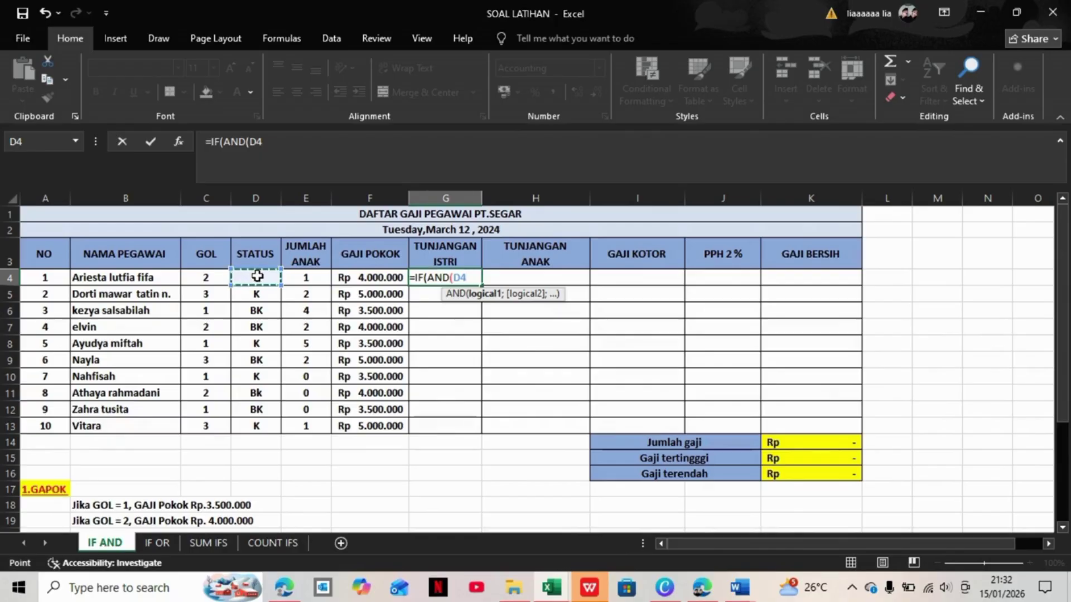
text(=)
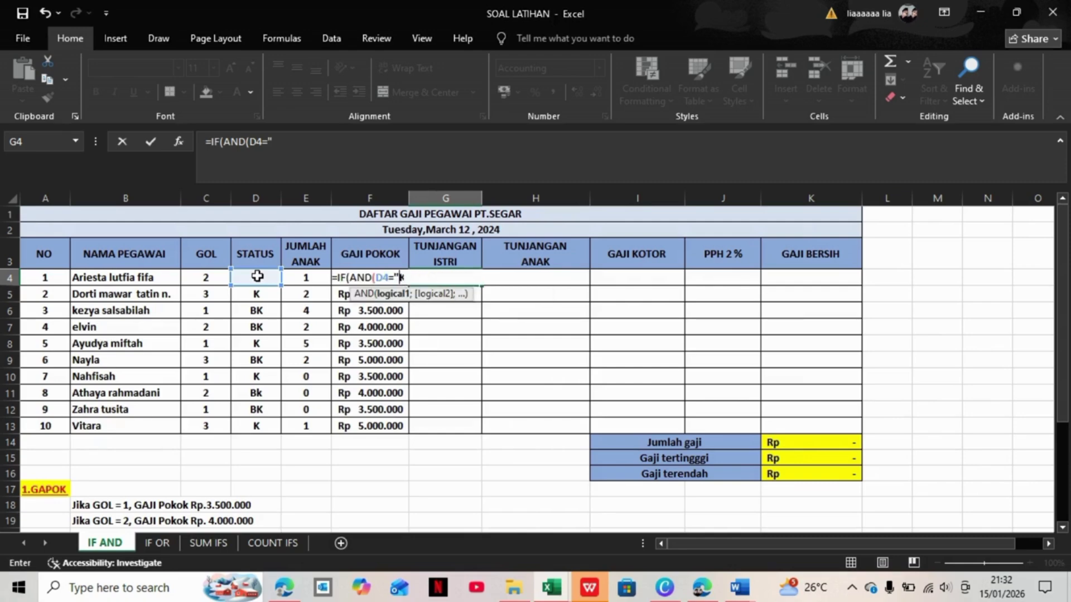
text(K"))
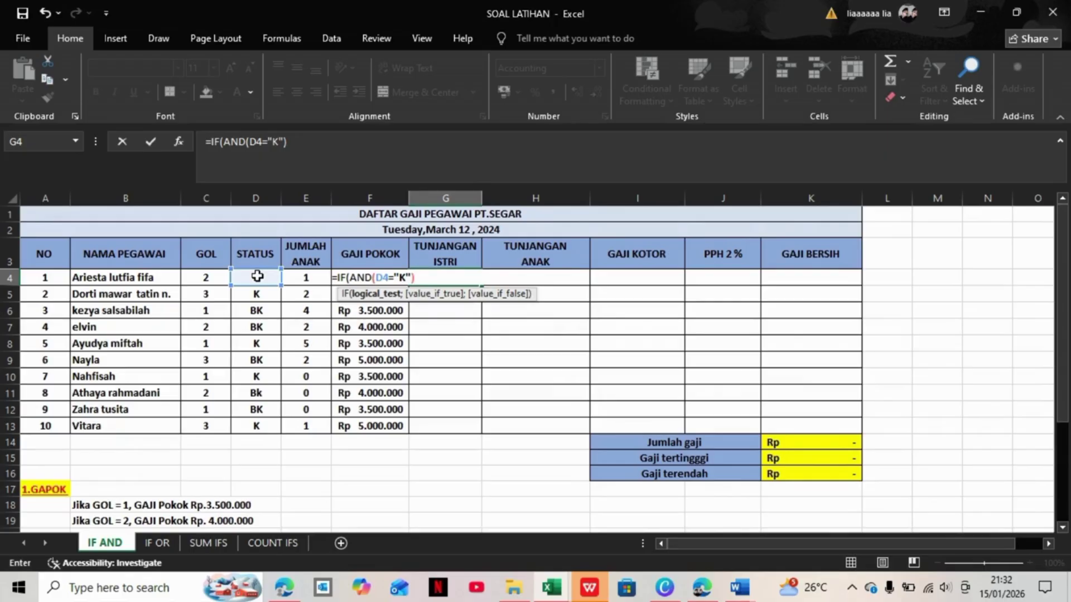
text(;)
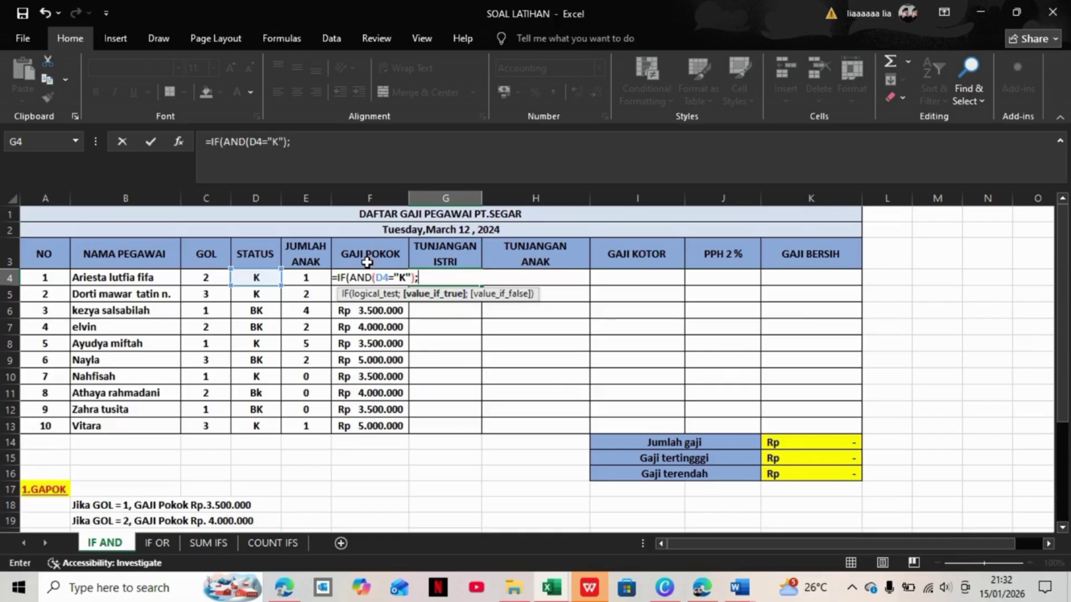
Step: Enter F4*30% as the true result of the G4 formula, following the TUNJANGAN ISTRI rule below the table
key(Left)
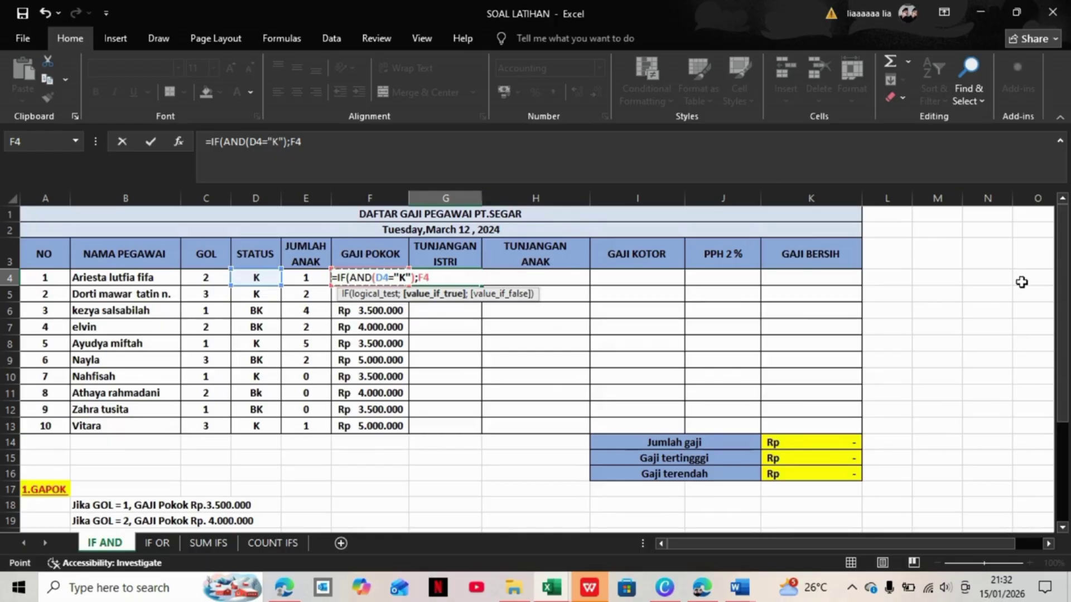
drag(1065, 302, 1064, 310)
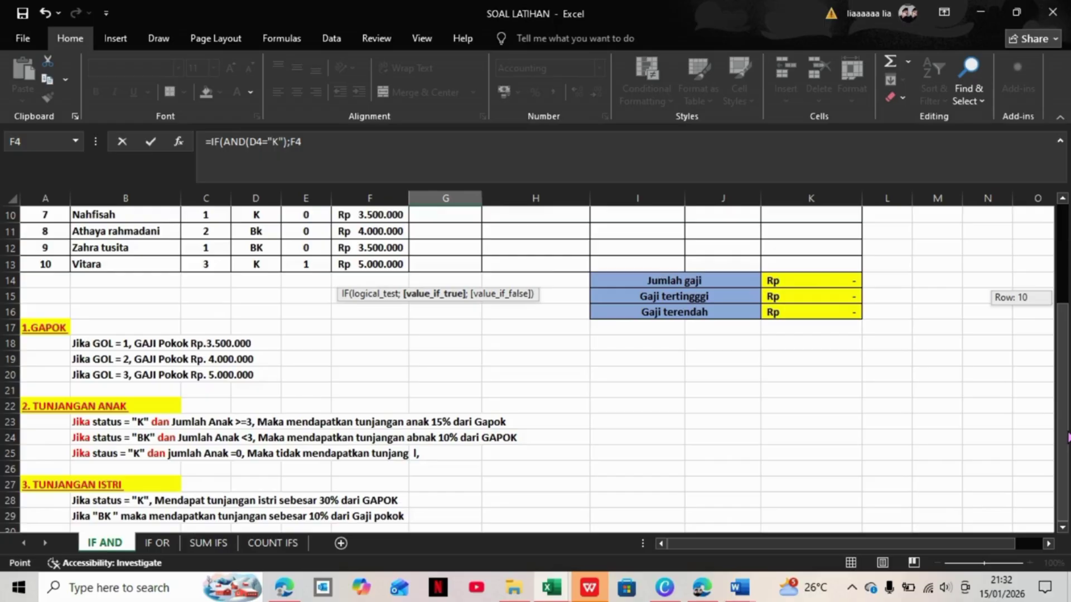
drag(1068, 437, 1067, 225)
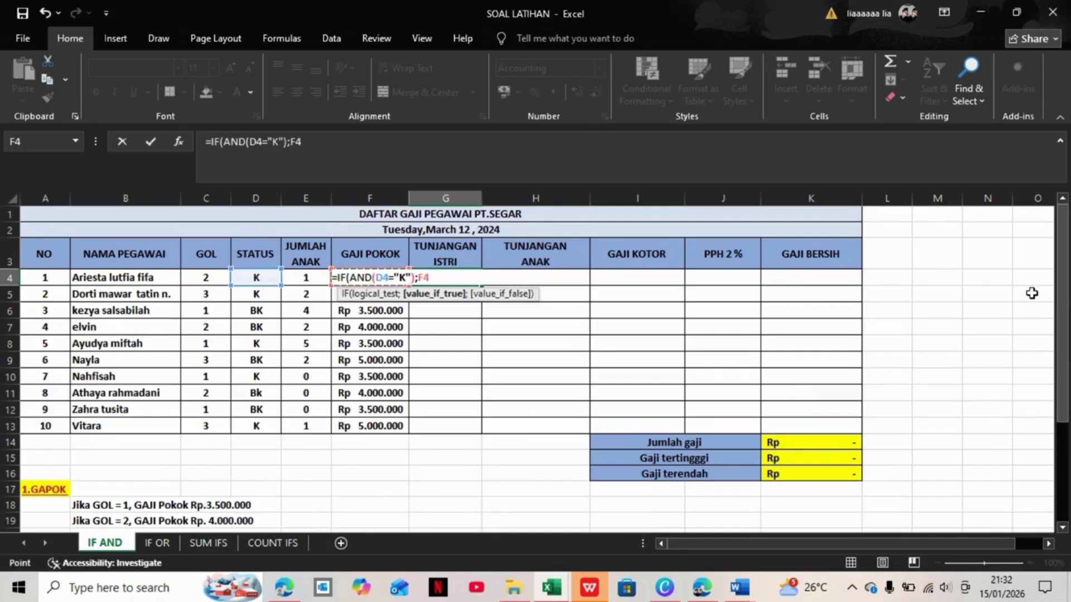
text(")
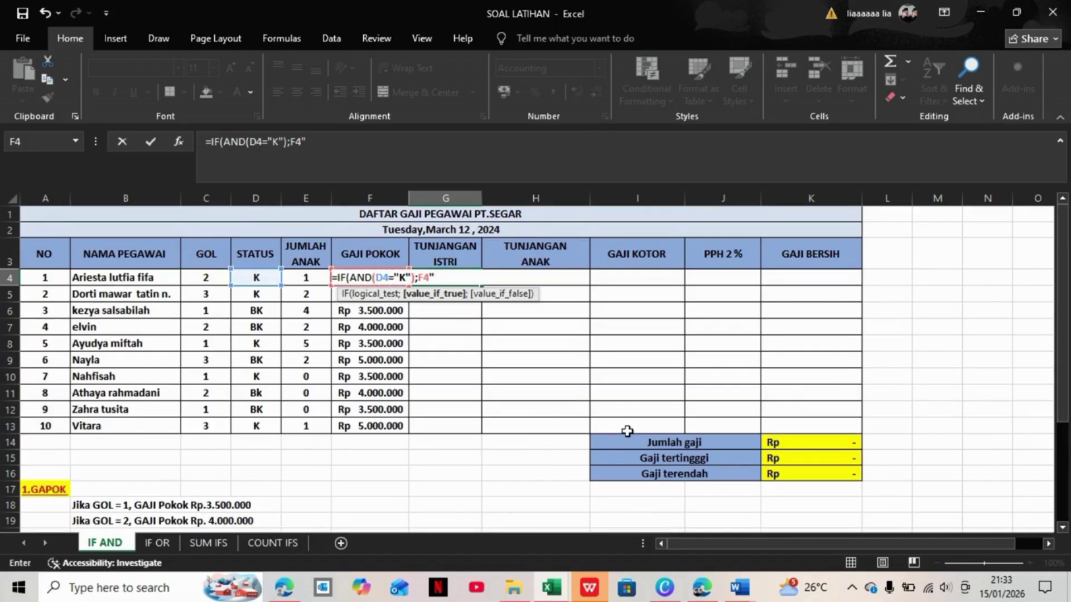
key(BackSpace)
text(*30%;)
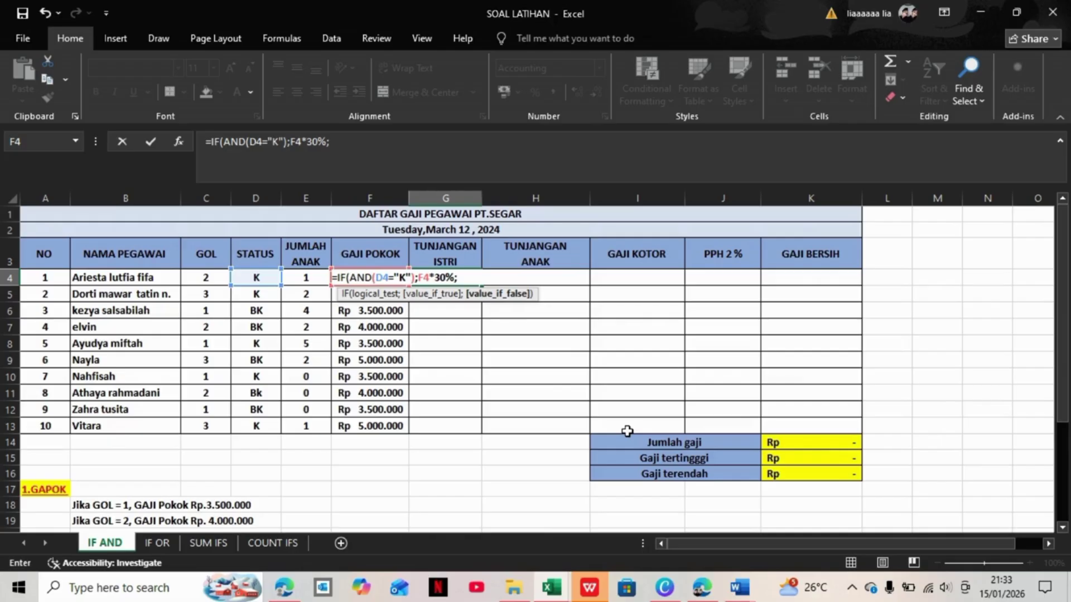
Step: Set the false result of the G4 formula to 0, close the parenthesis, and commit the formula
text(000)
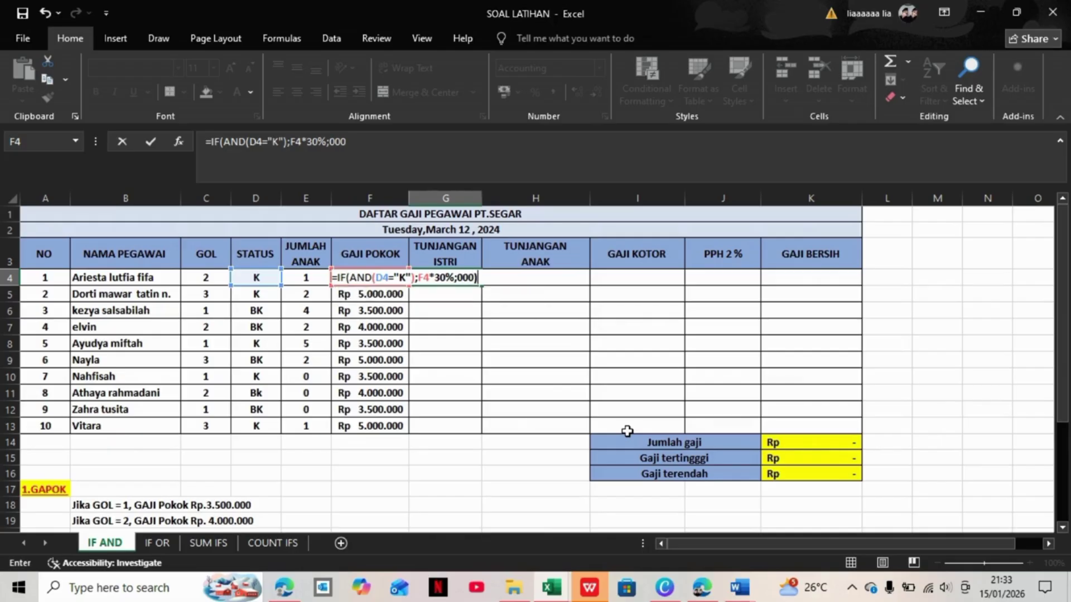
key(BackSpace)
key(BackSpace)
text())
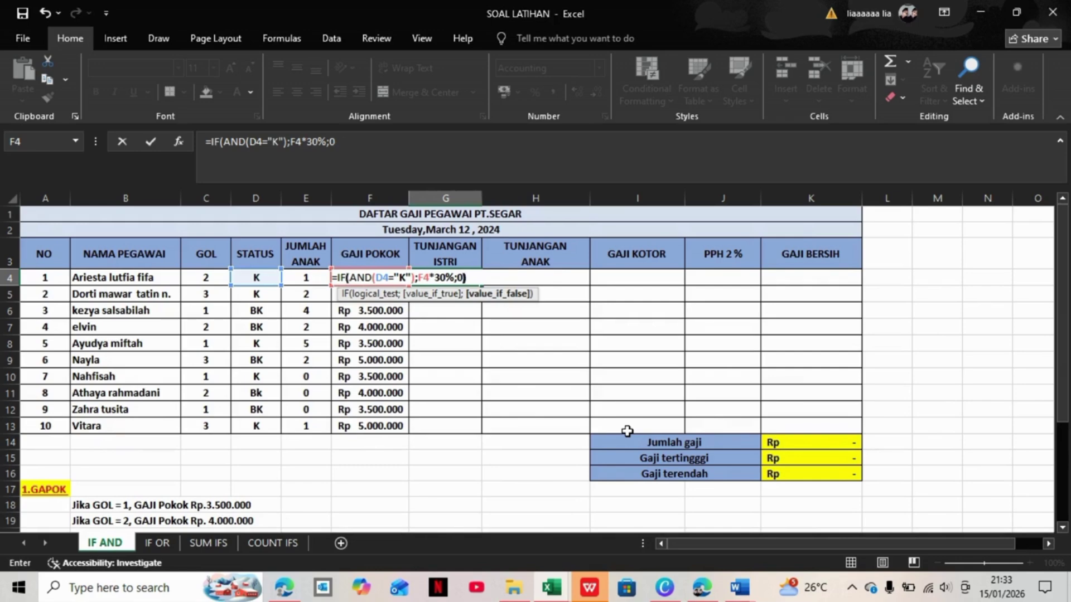
key(Return)
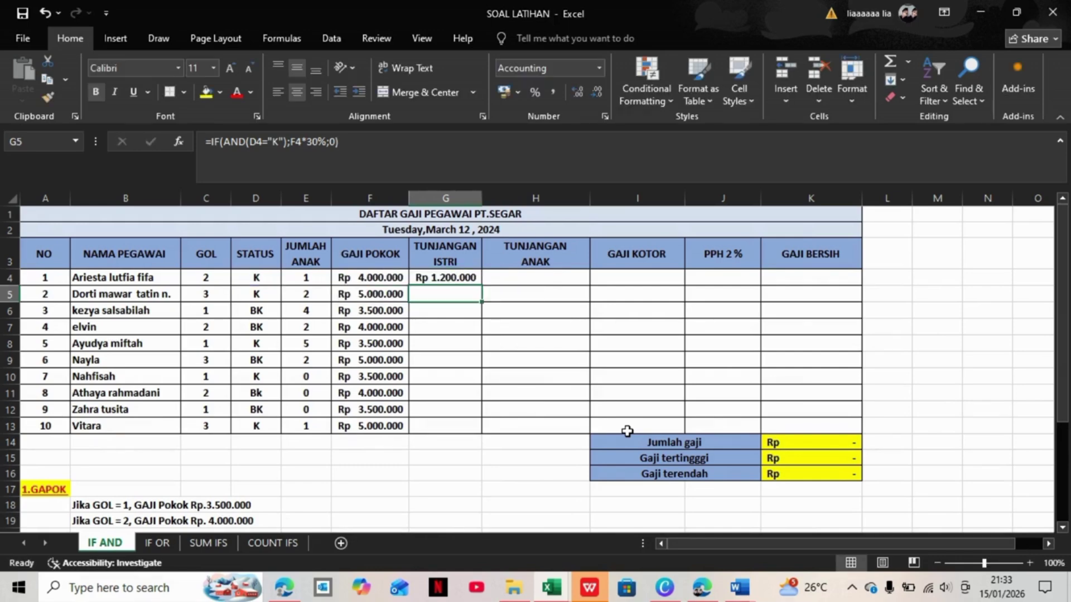
Step: Fill the TUNJANGAN ISTRI formula from G4 down through G13 for all employees
click(440, 279)
drag(483, 286, 504, 433)
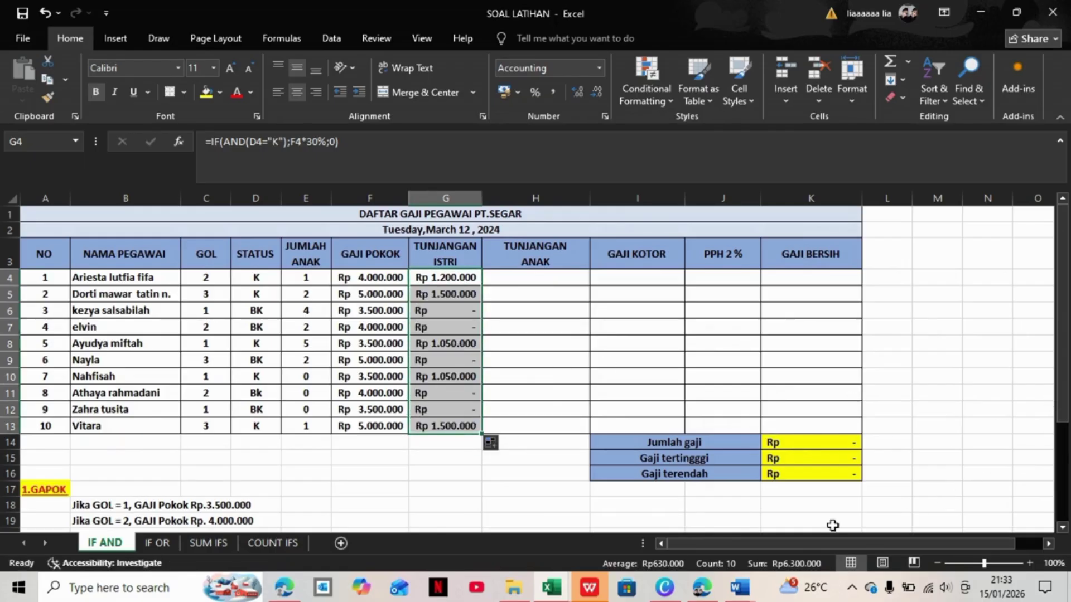
Step: Begin an IF formula in the first TUNJANGAN ANAK cell, H4, with an AND test whose first condition is D4="K"
drag(812, 551, 813, 552)
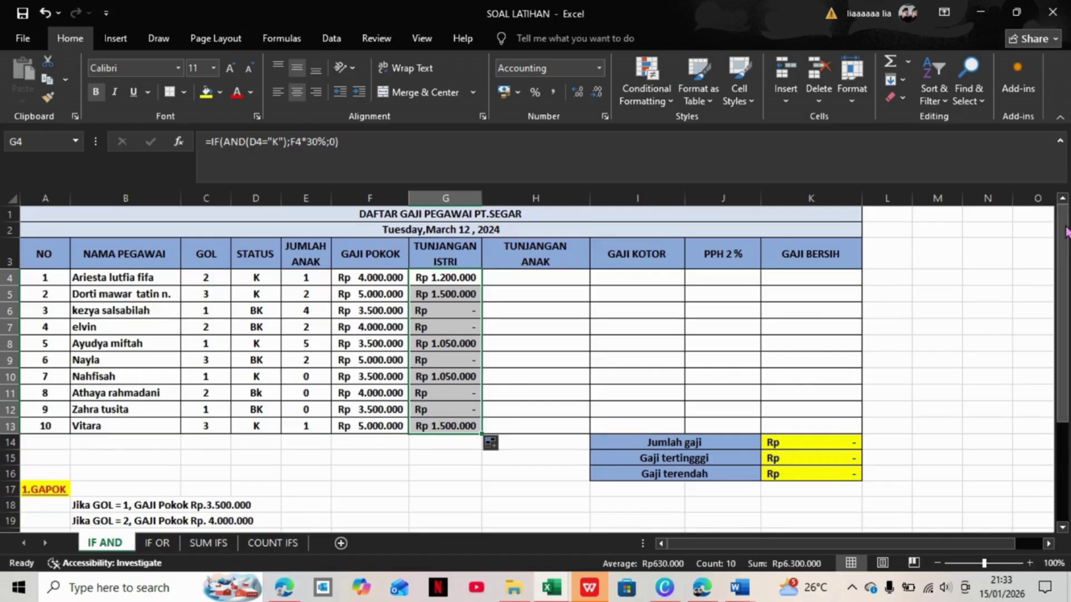
mouse_move(1065, 237)
mouse_down()
mouse_move(1066, 265)
mouse_move(1065, 245)
mouse_up()
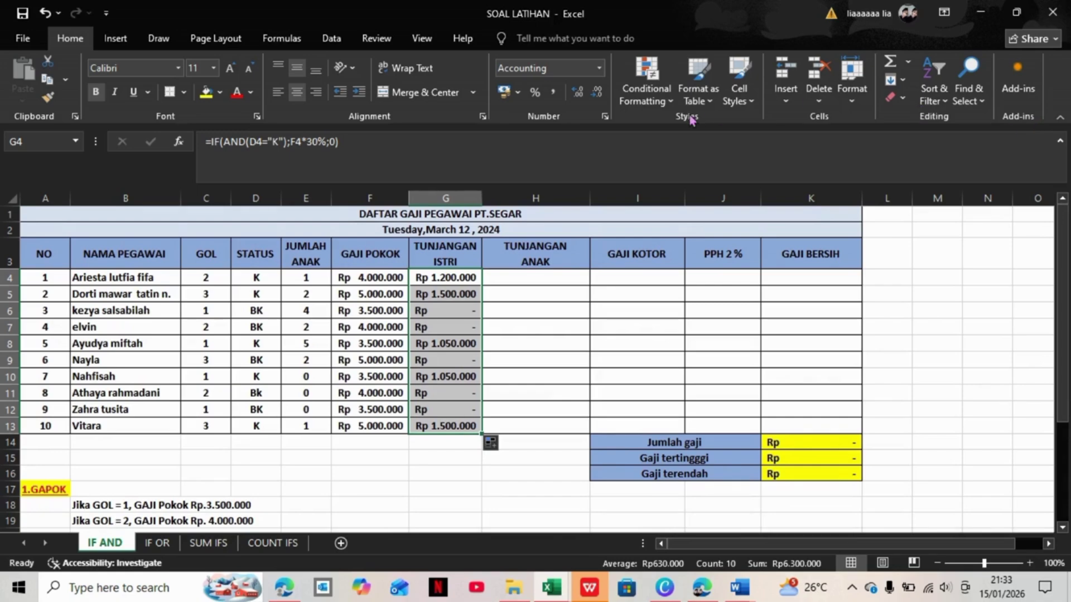
click(556, 275)
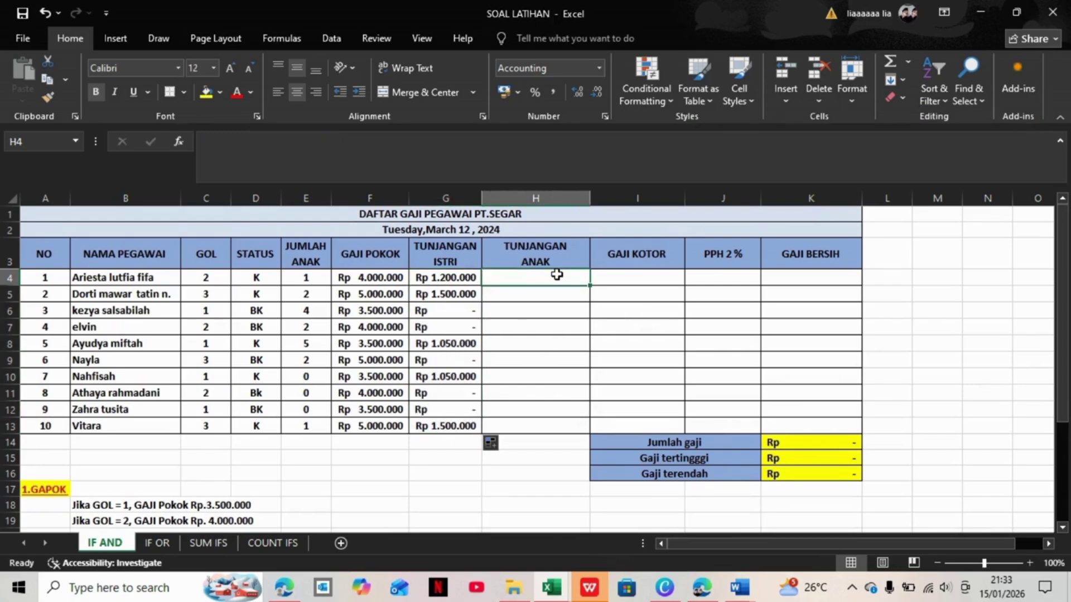
text(=)
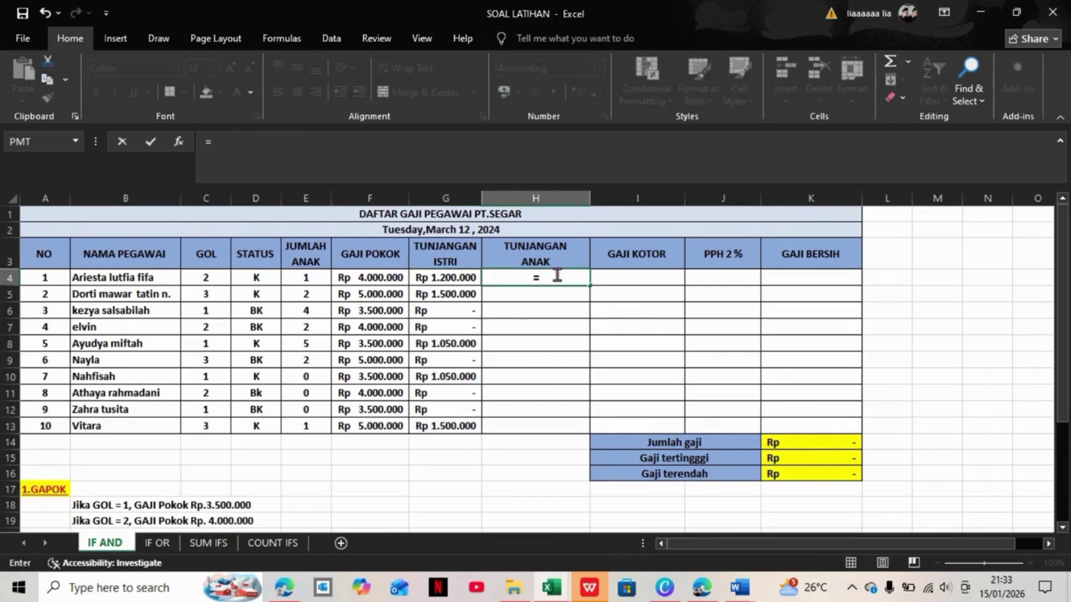
text(IF)
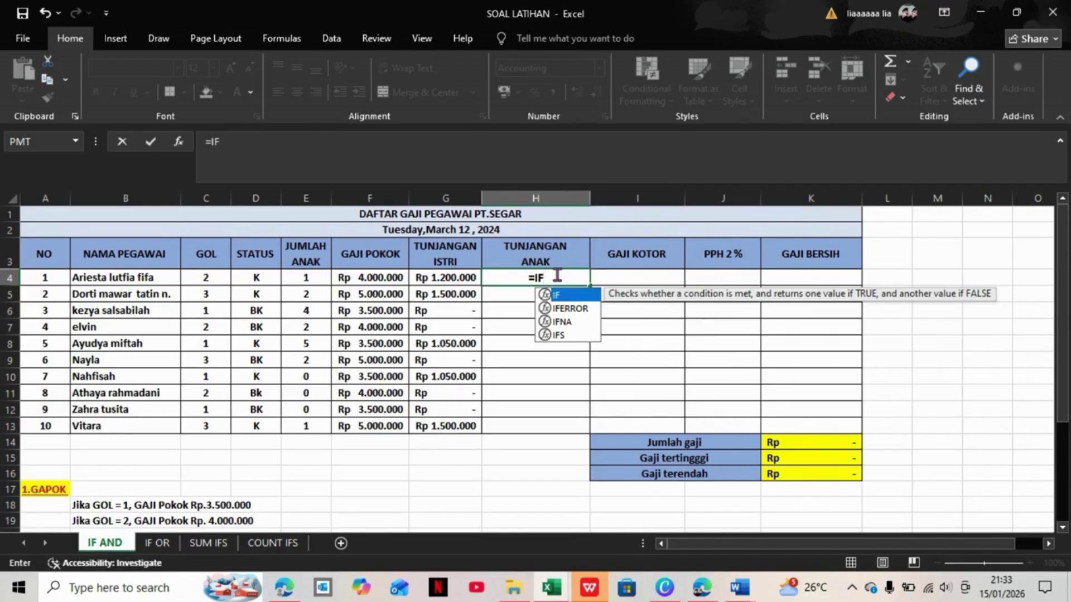
text((AN)
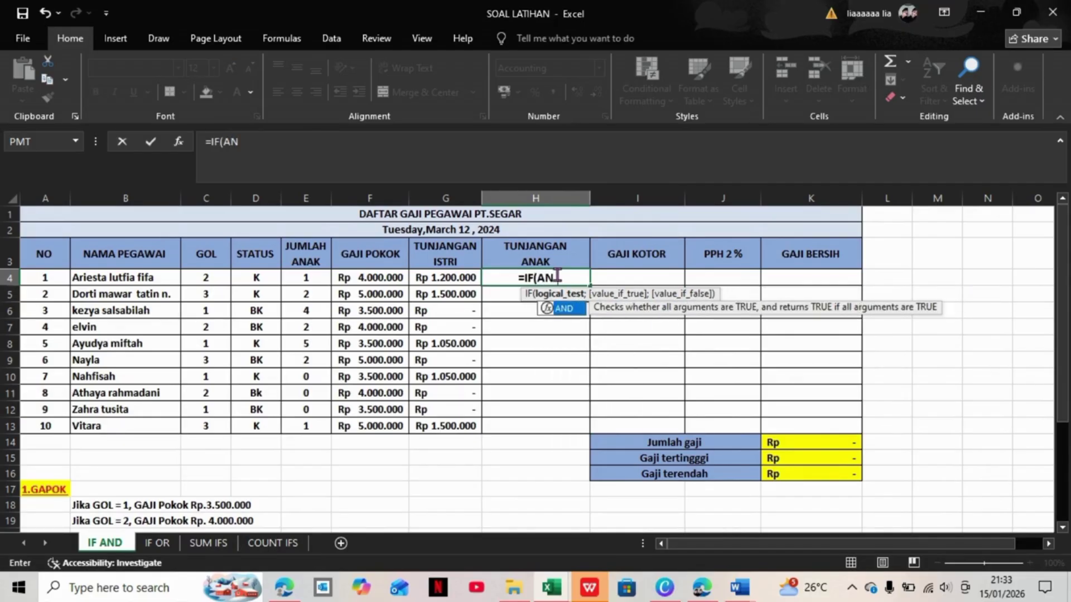
text(D()
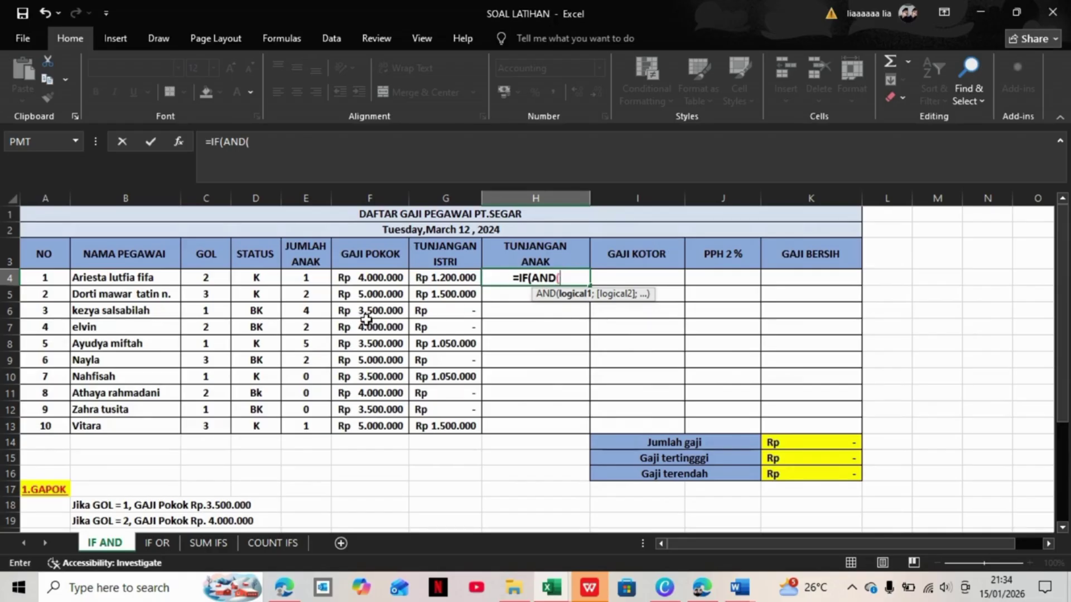
click(265, 280)
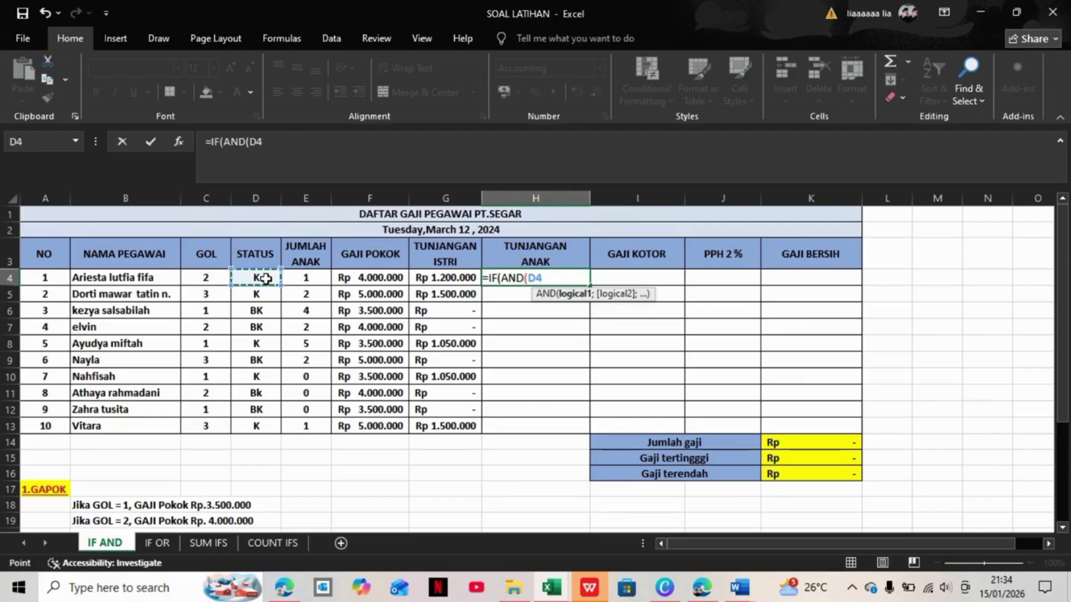
text(=)
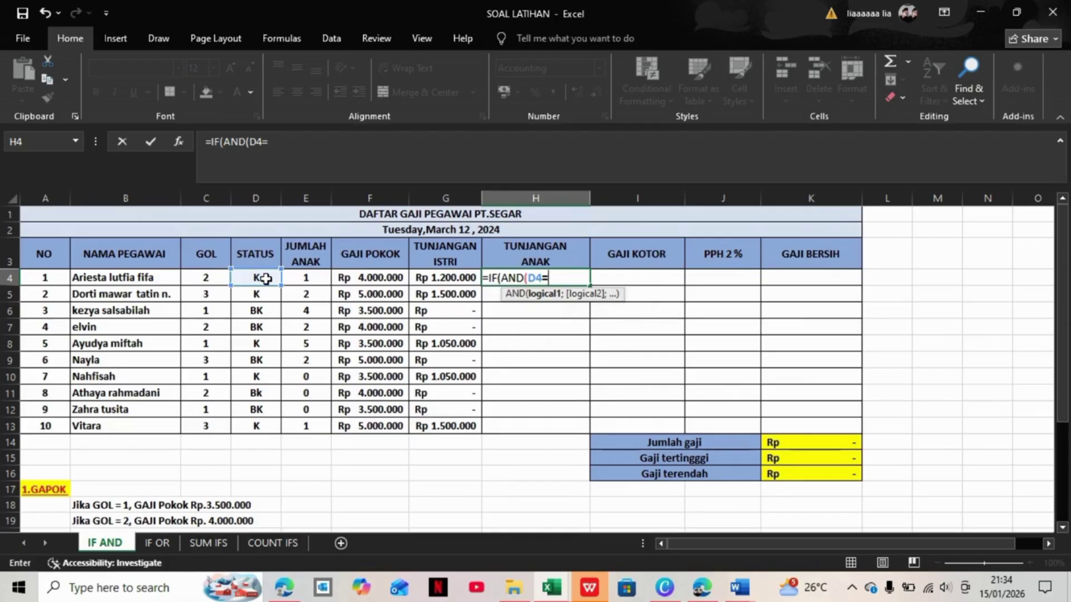
text(")
text(K";)
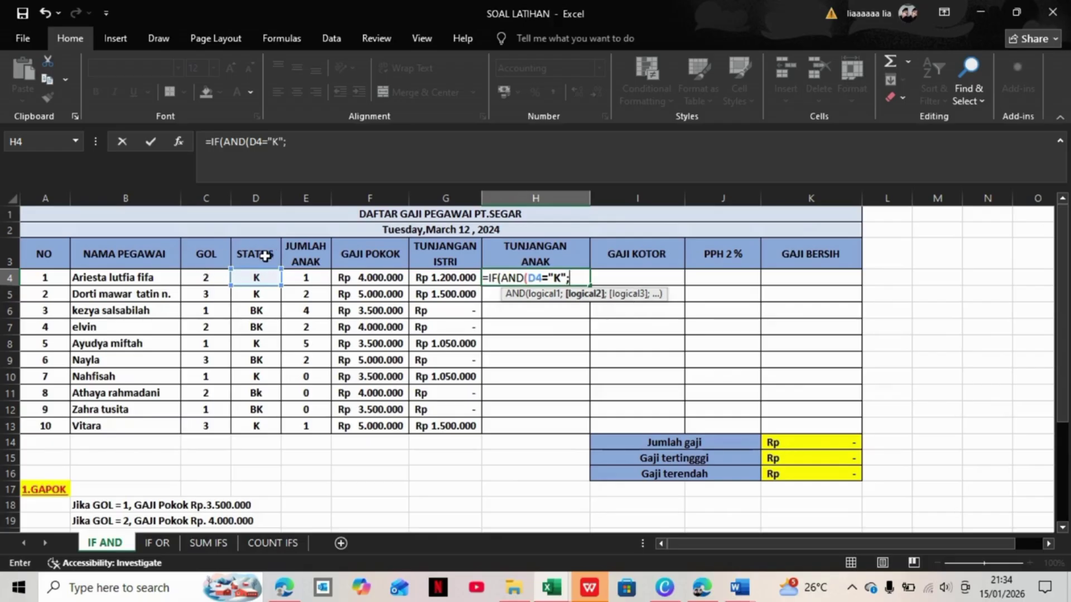
Step: Add E4=1 as the second AND condition in the H4 formula and close the AND test, ready for the true result
click(309, 278)
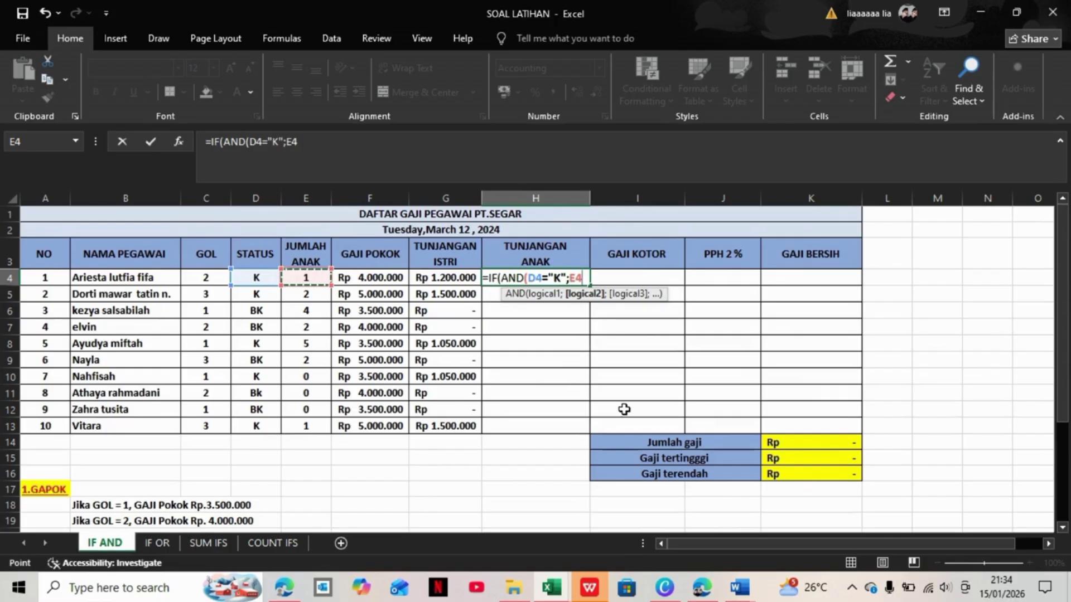
key(BackSpace)
key(BackSpace)
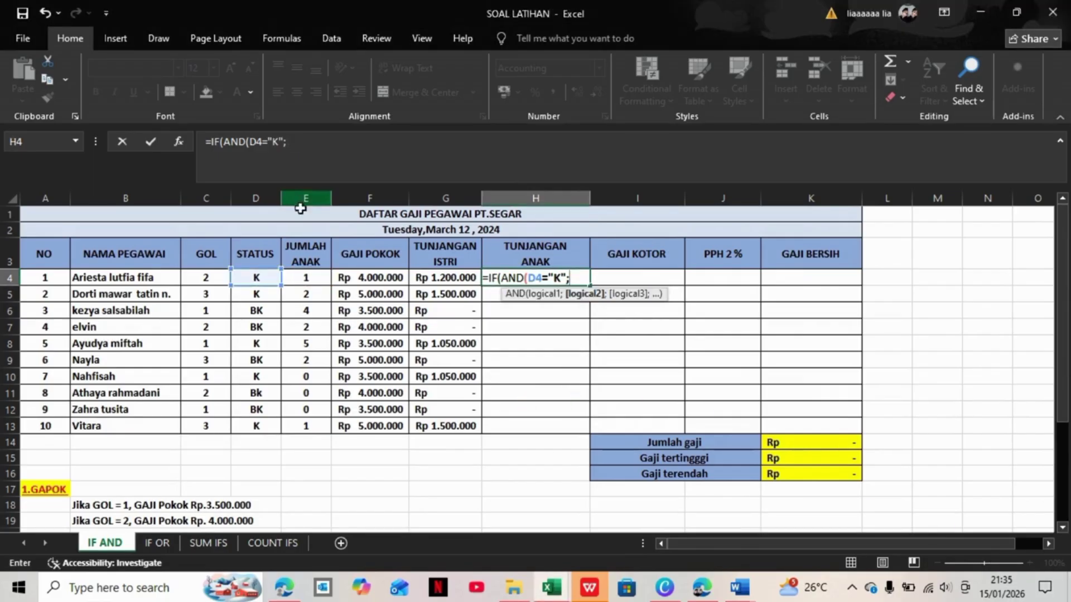
click(327, 279)
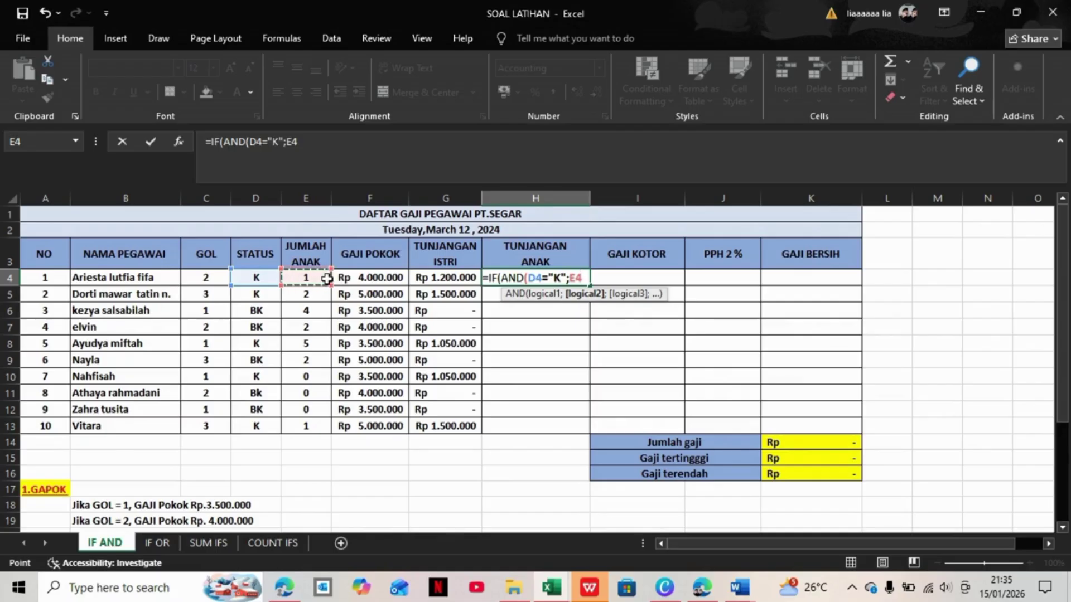
text(=1)
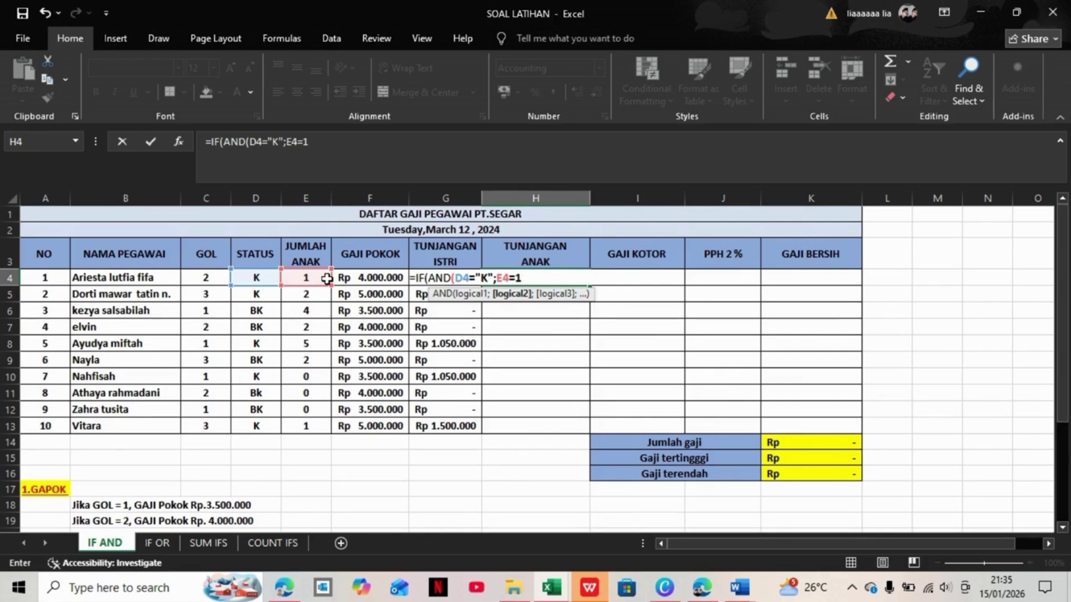
text())
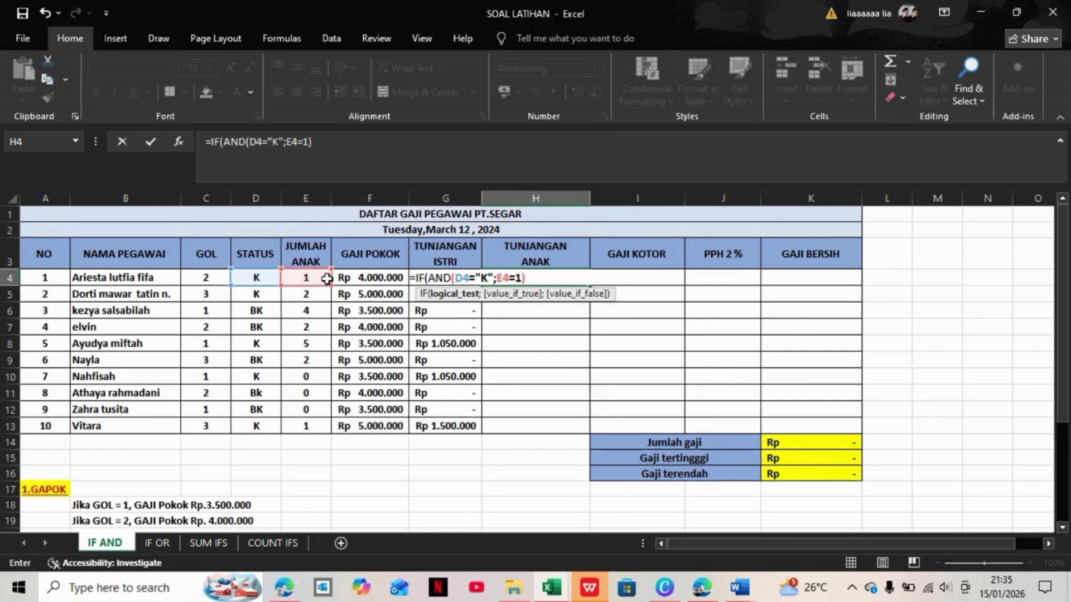
text(;)
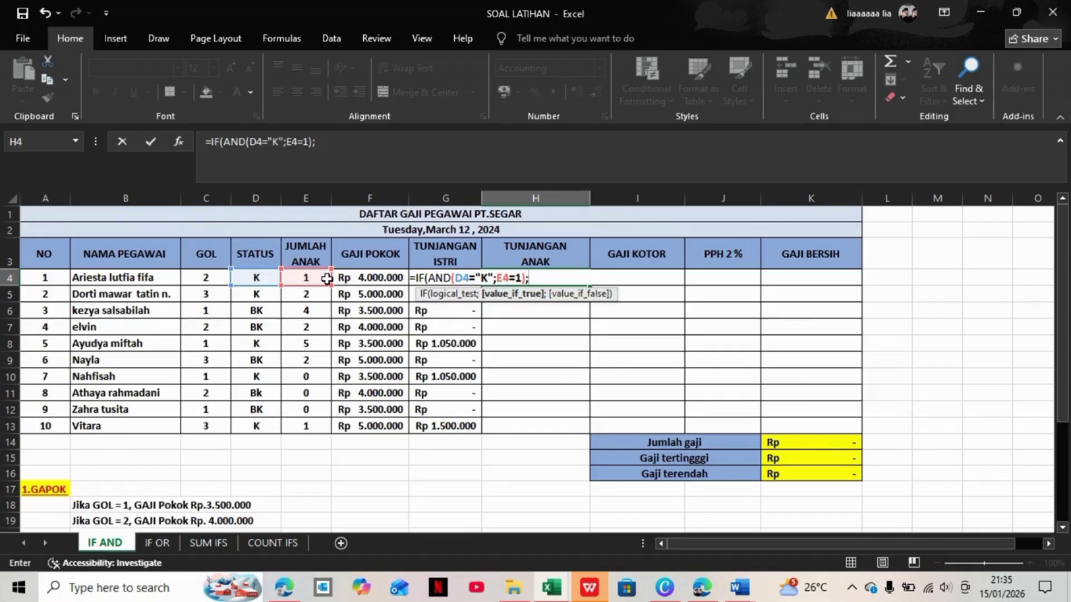
click(1006, 546)
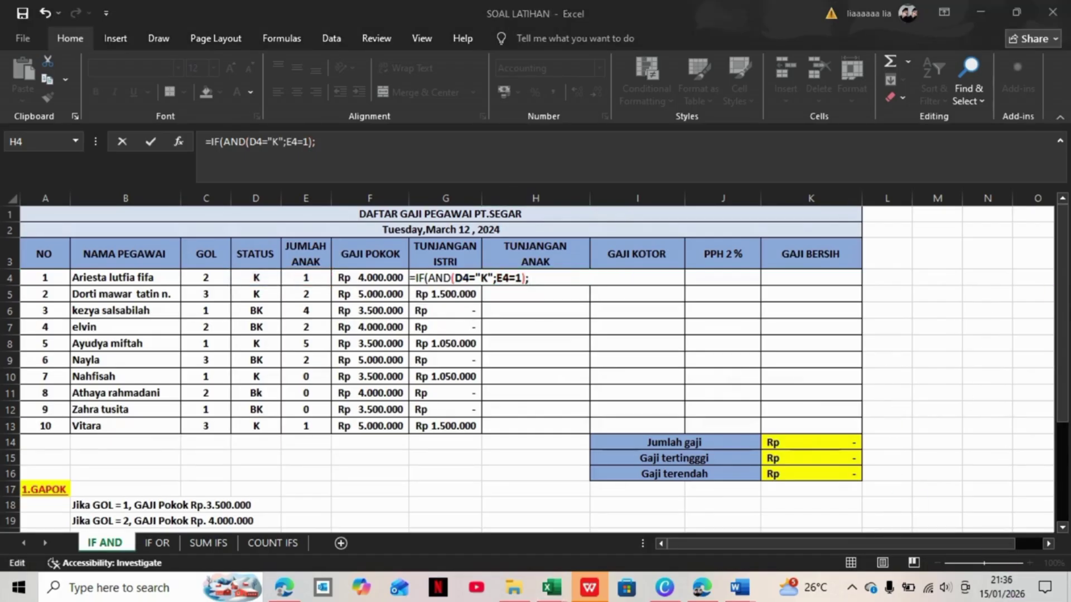
Step: Set the first true result in the H4 formula to 15%*F4, following the TUNJANGAN ANAK rules listed below the table
drag(1064, 319, 1052, 449)
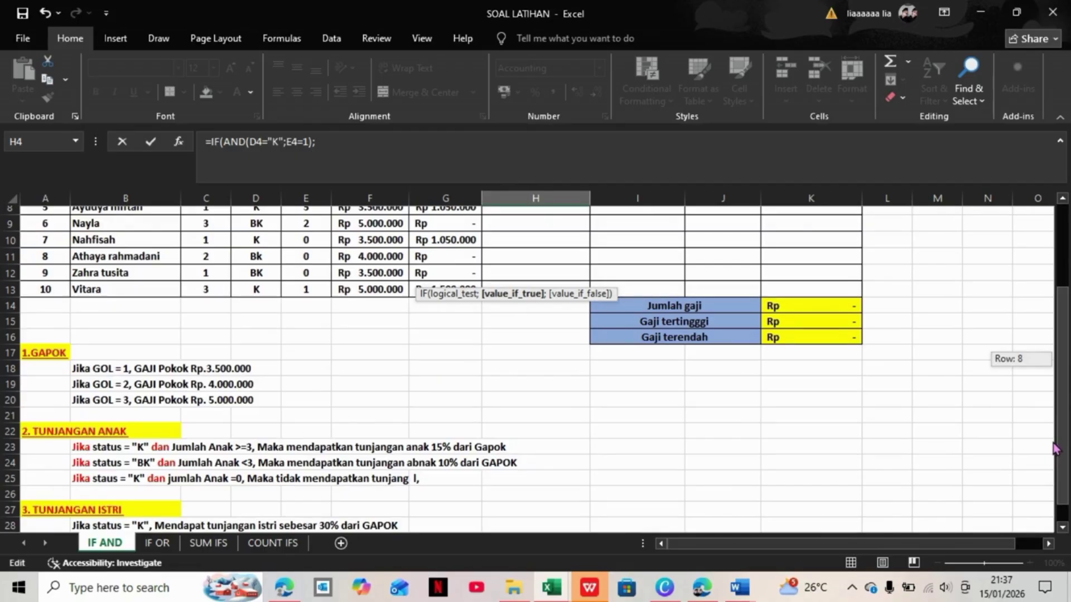
drag(1054, 448, 1047, 375)
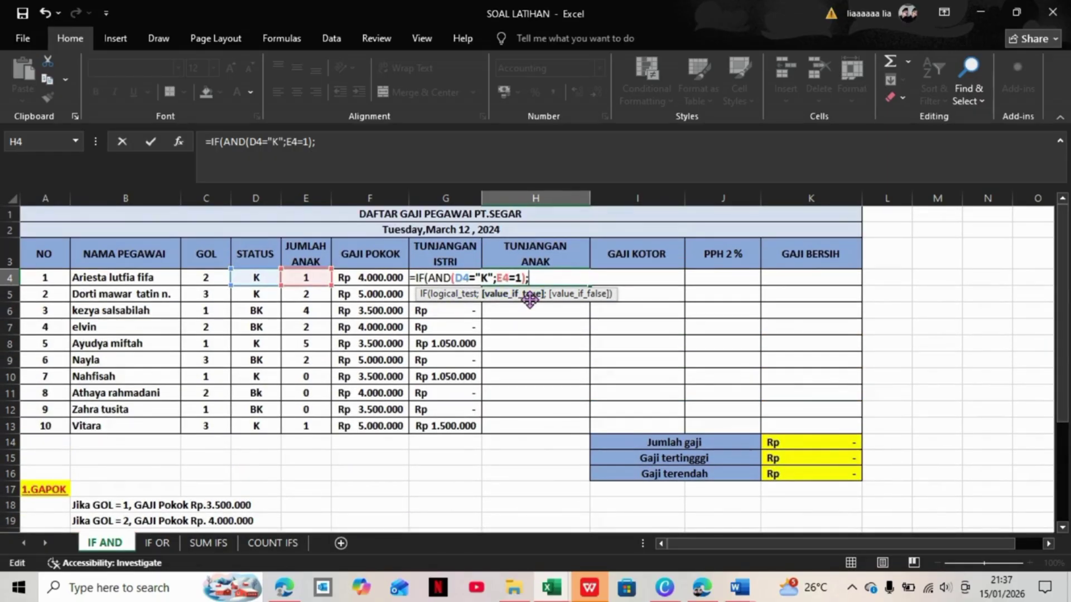
text(2)
key(BackSpace)
text(15%)
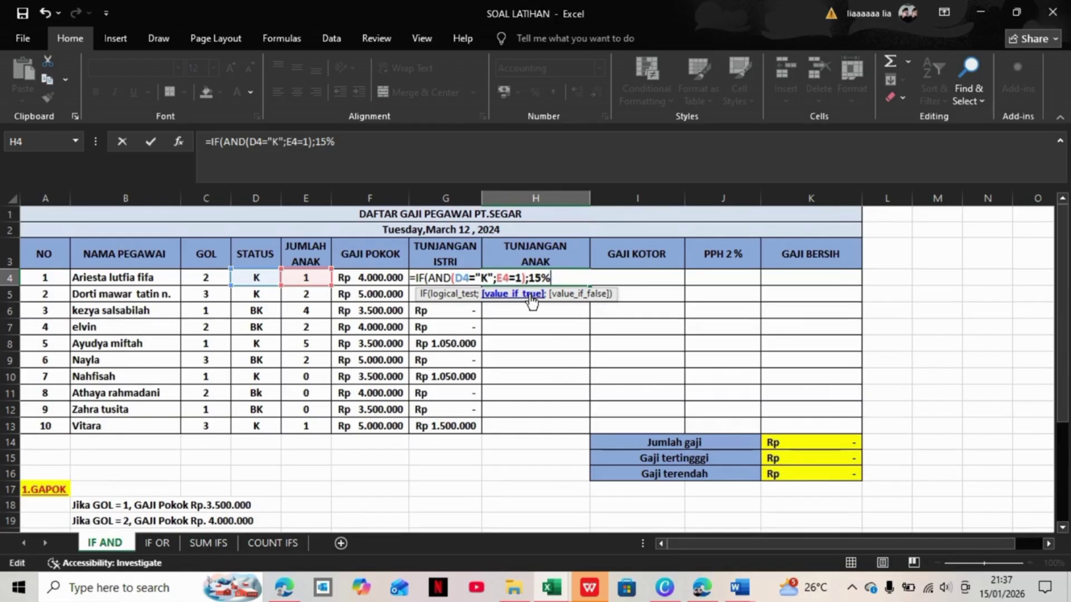
text(*)
click(363, 279)
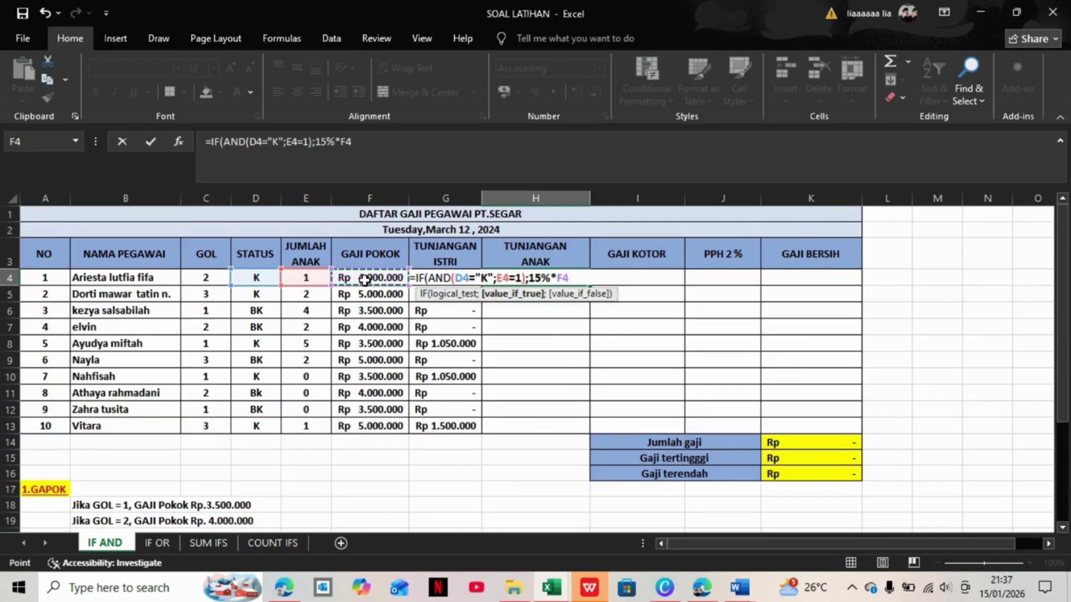
text(;)
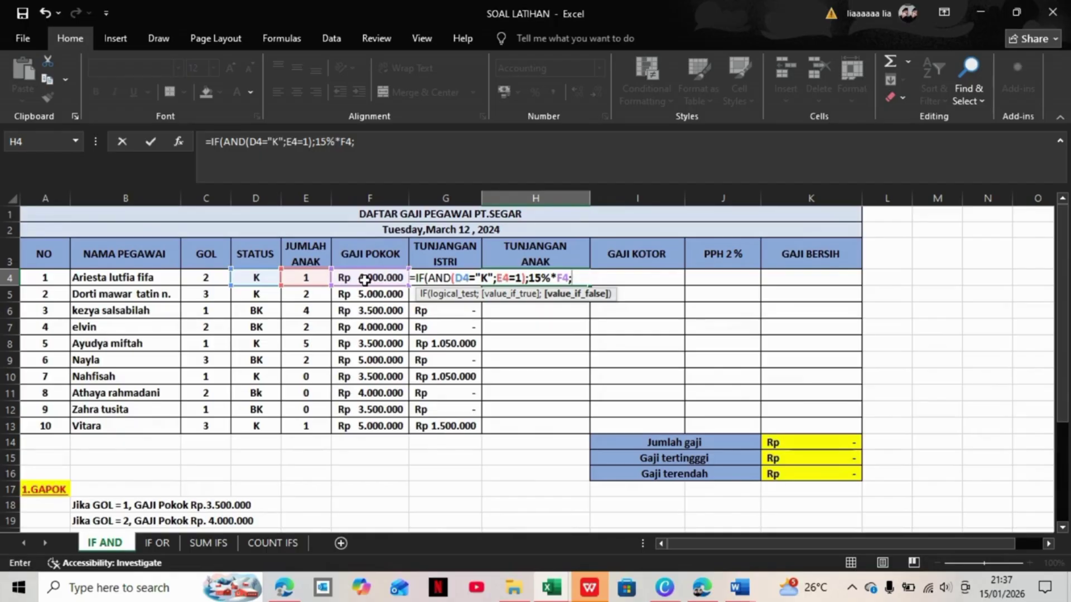
Step: Nest a second IF with an AND test as the false result in H4, with D4="K" as its first condition
text(IF)
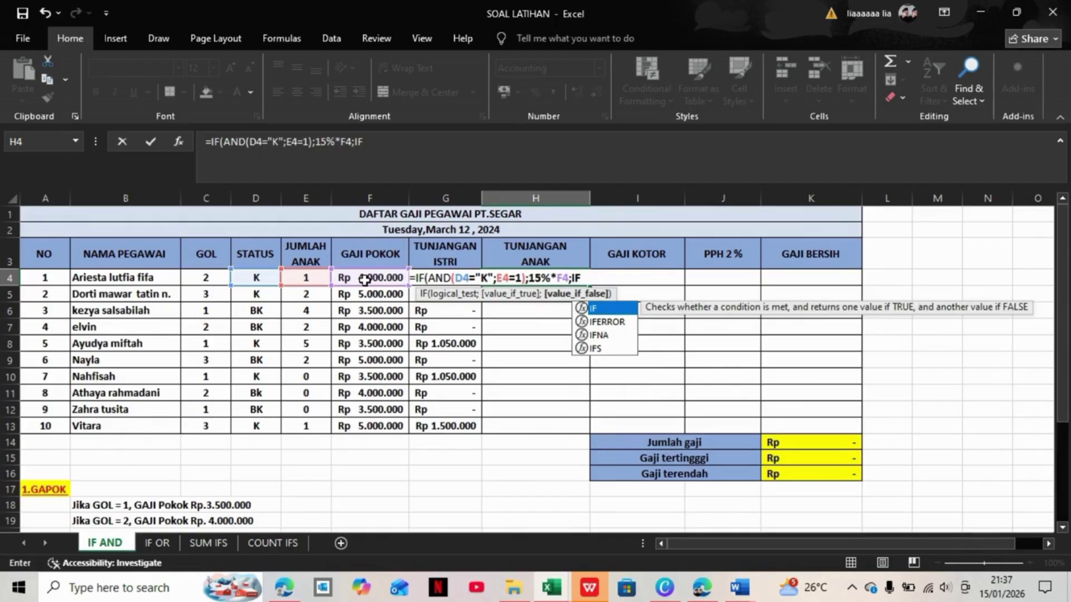
text((AN)
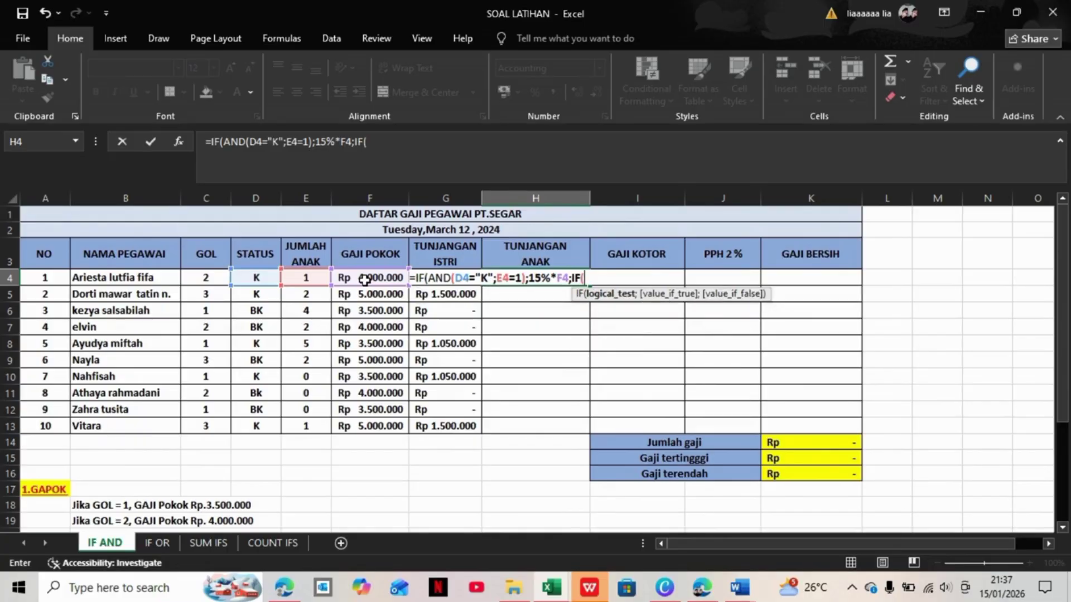
text(D)
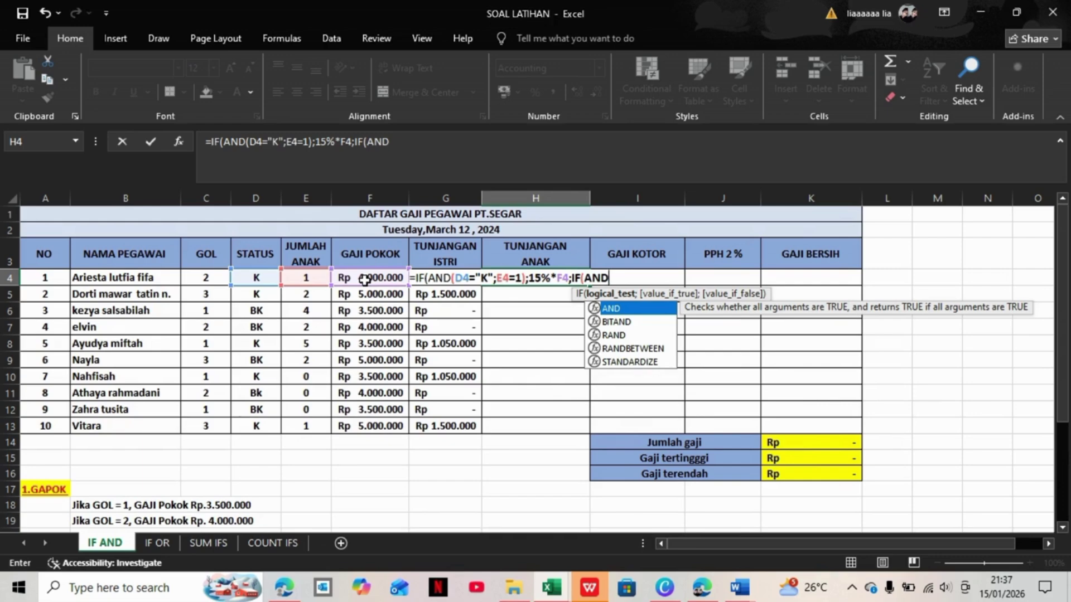
text(()
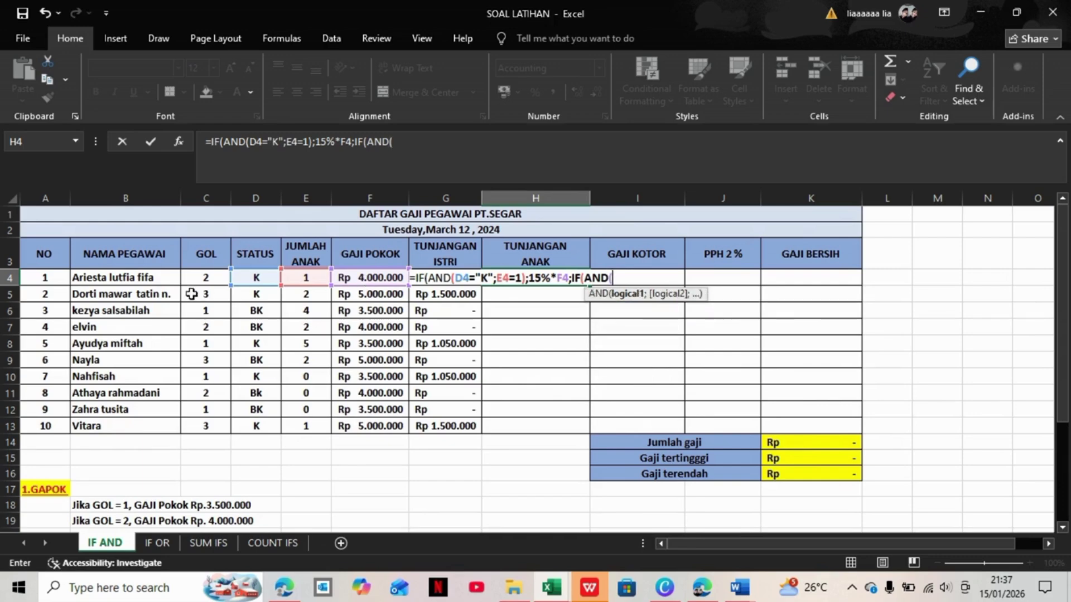
click(246, 278)
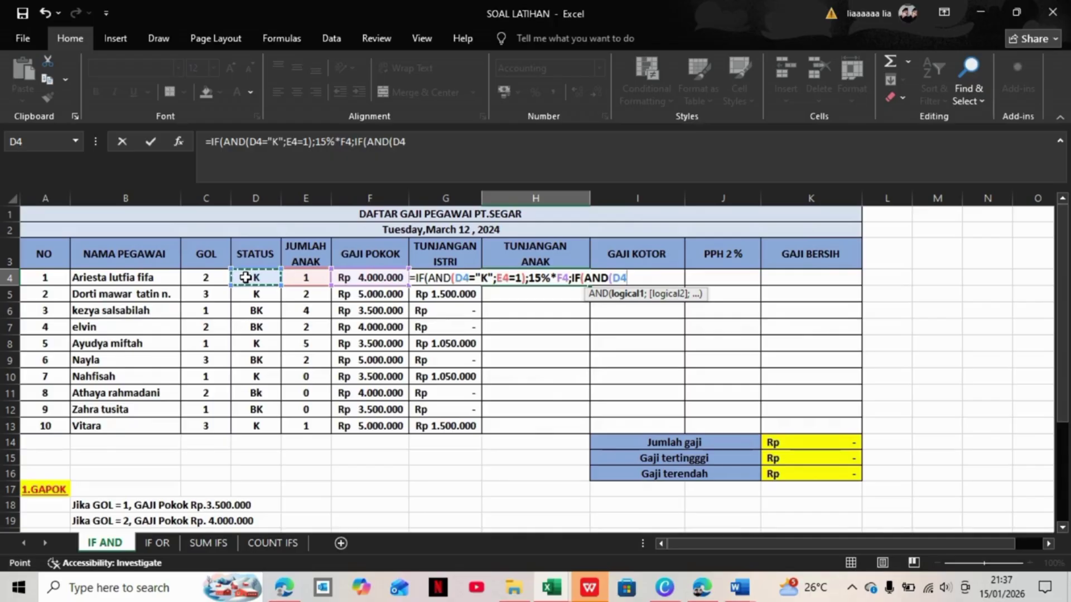
text(=)
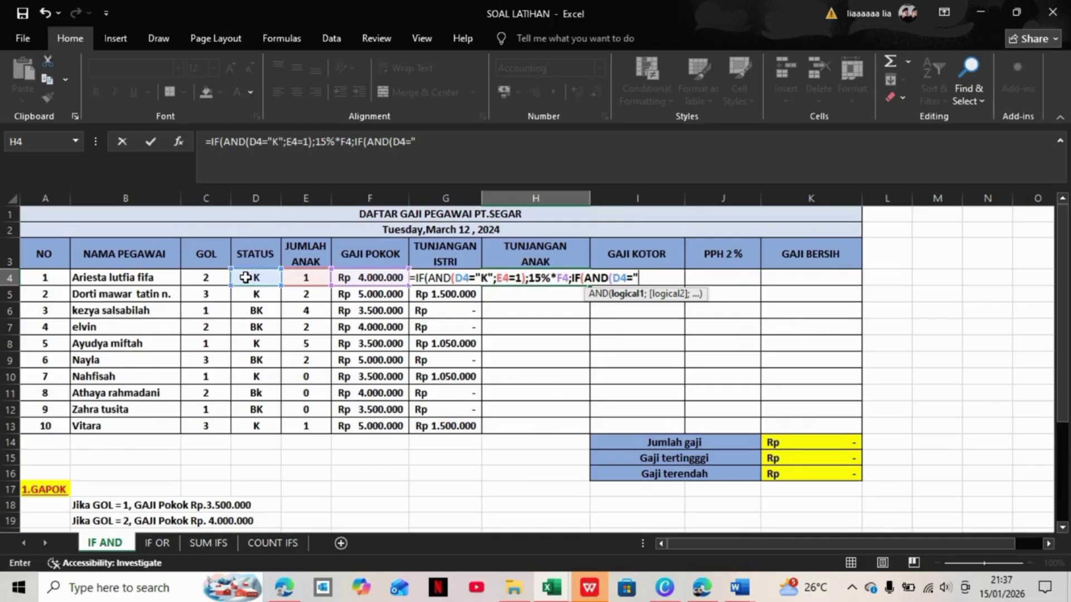
text( K";)
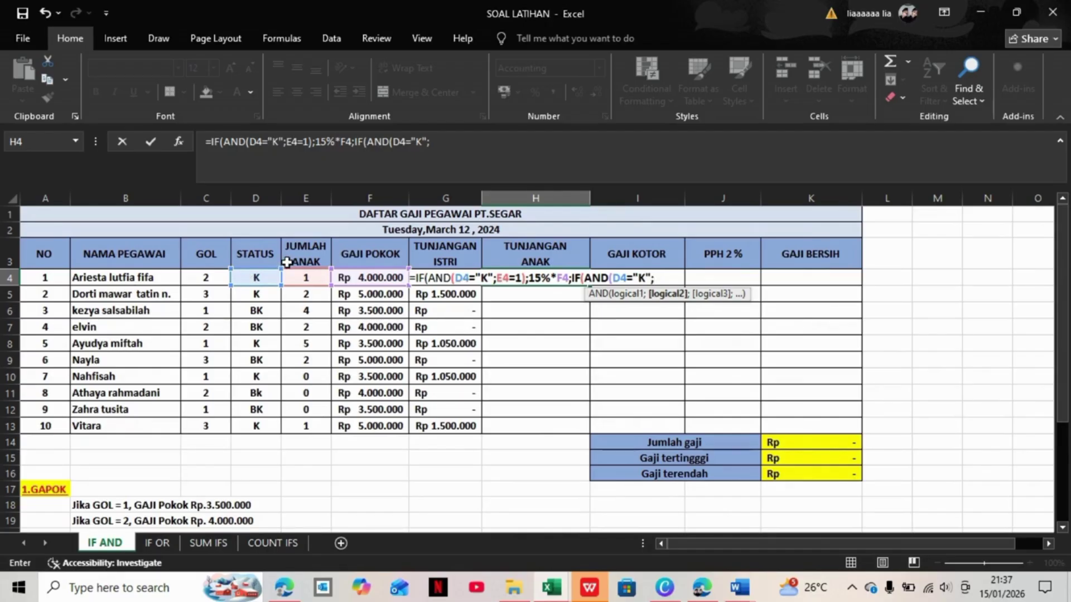
Step: Add E4=2 as the second condition of the nested AND test in H4 and close that test
click(305, 279)
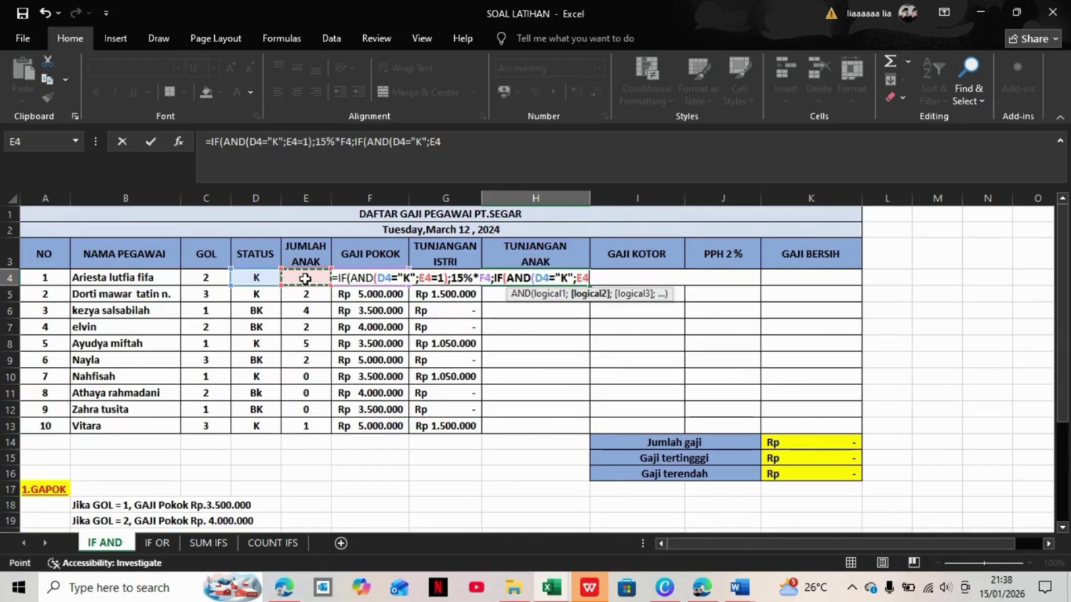
text(=)
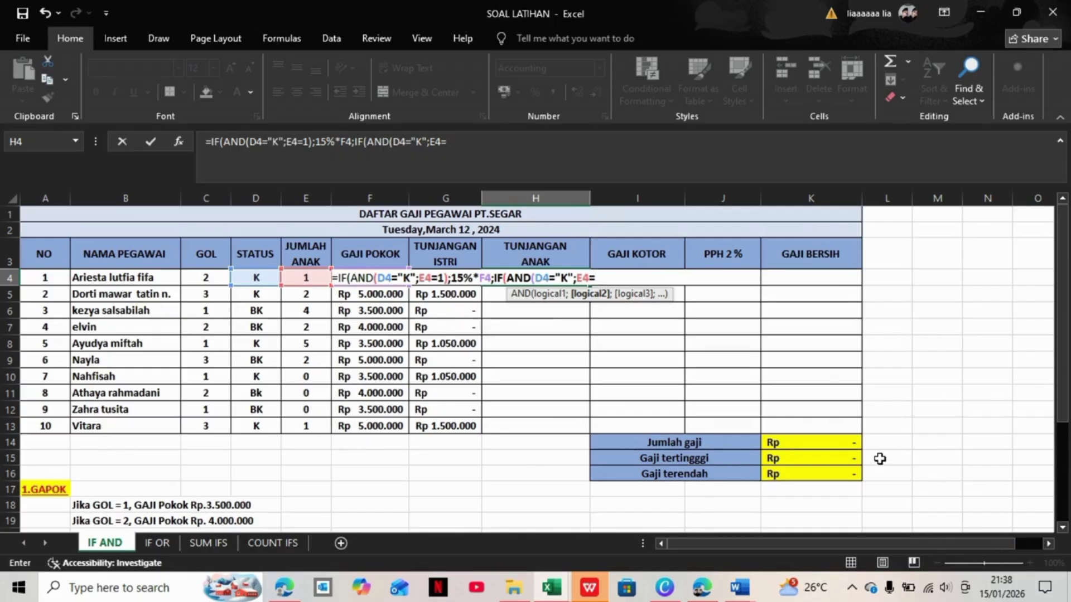
text(2))
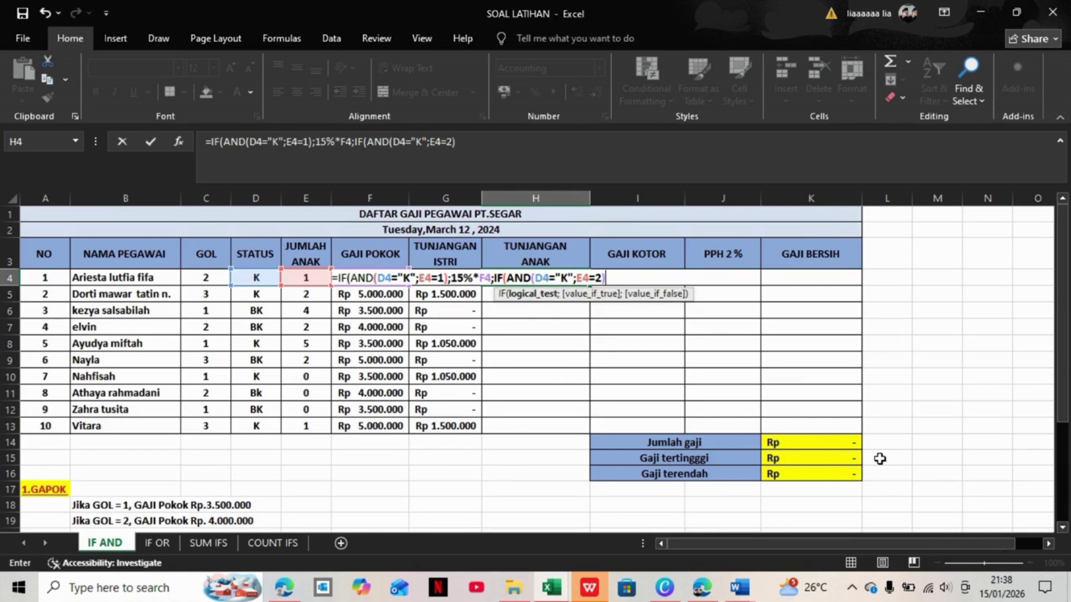
text(;)
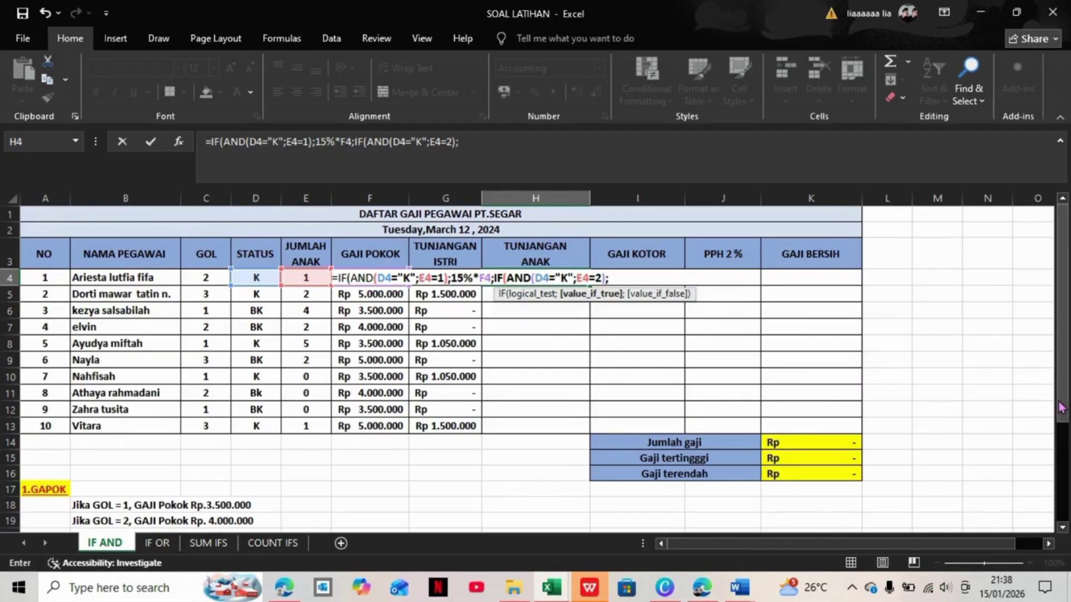
Step: Check the allowance rules and set the second IF's true result in H4 to 10%*F4
drag(1062, 407, 1062, 508)
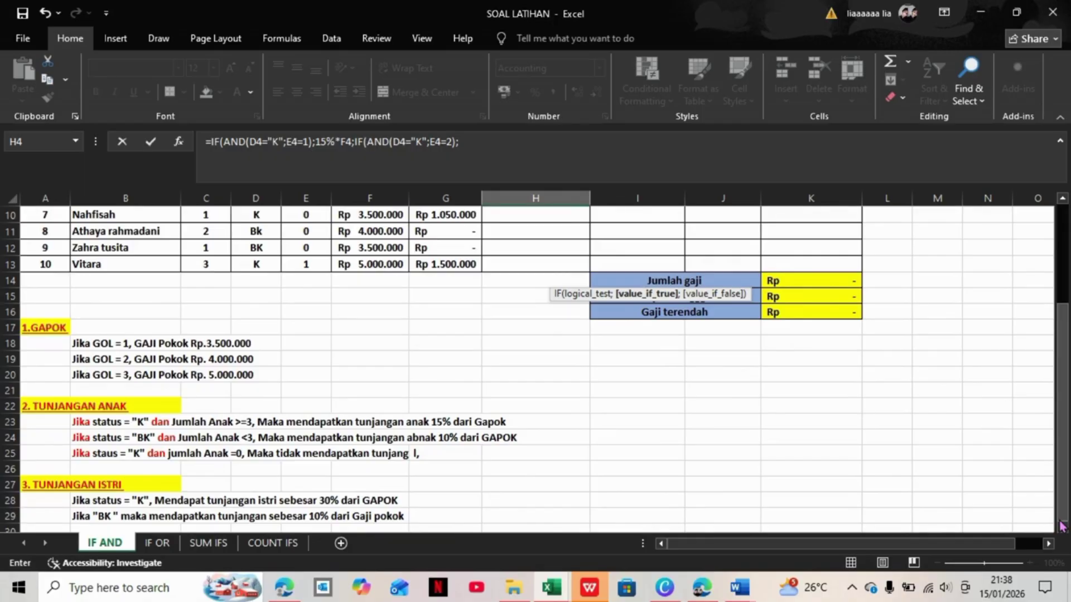
drag(1061, 526, 1062, 426)
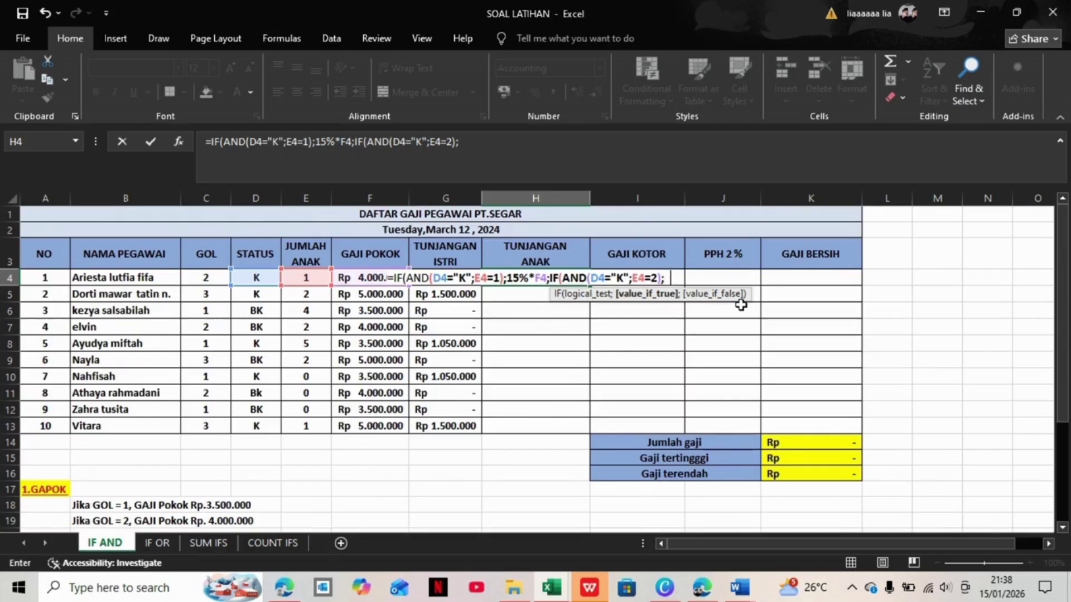
text(10%)
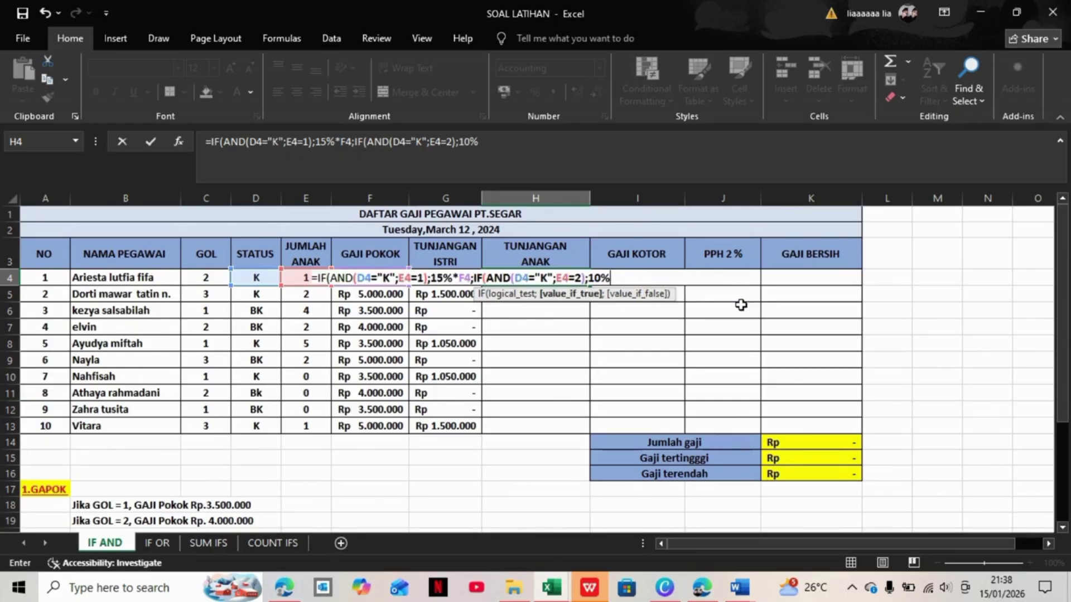
text(*)
click(365, 261)
key(Down)
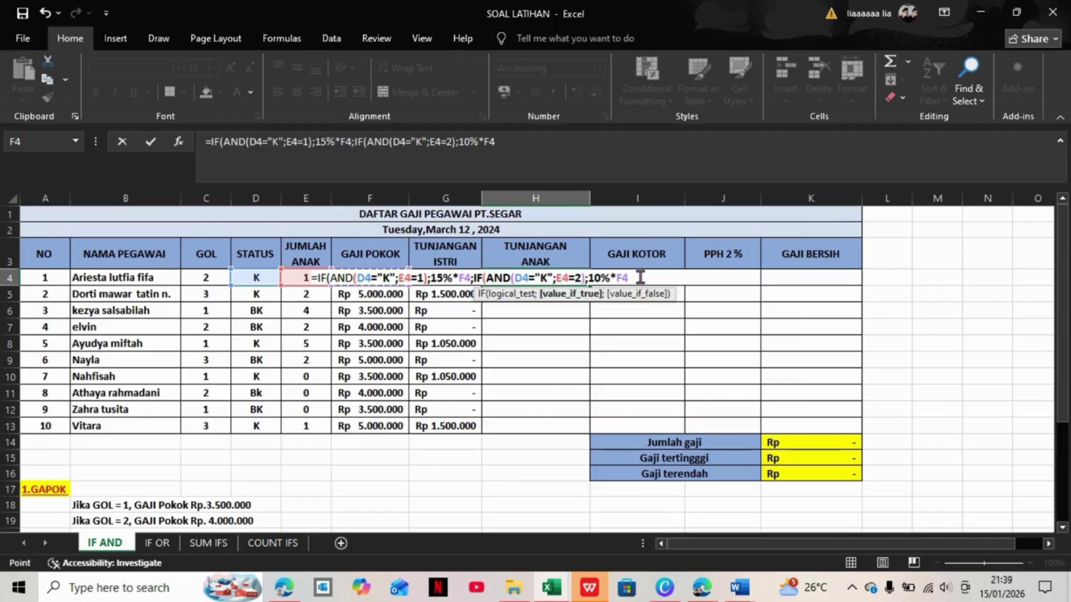
text(;)
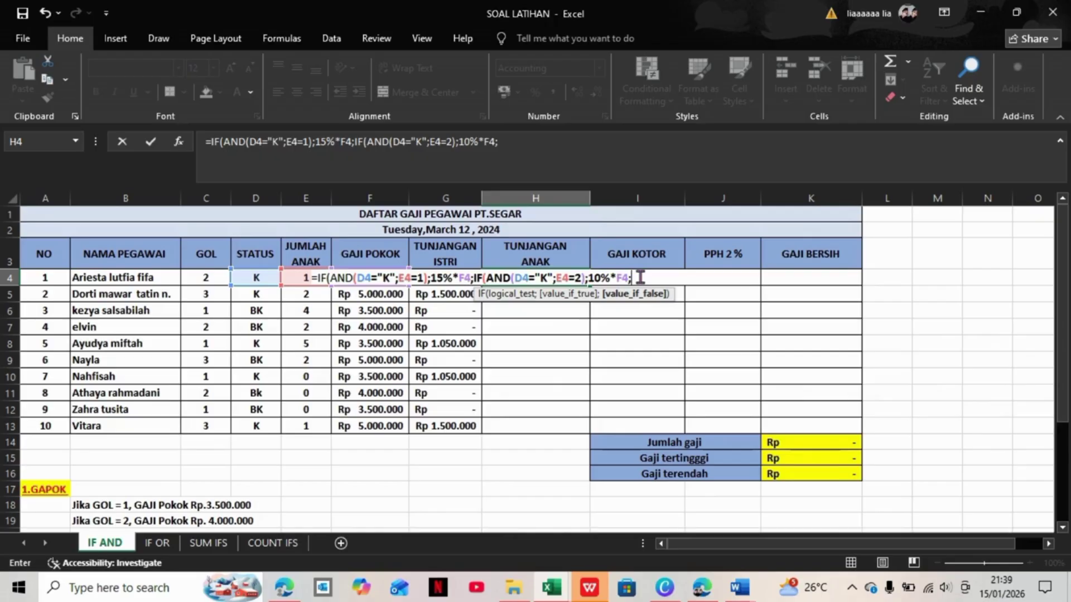
Step: Nest a third IF with an AND test in the H4 formula, using D4="K" as its first condition
text(IF)
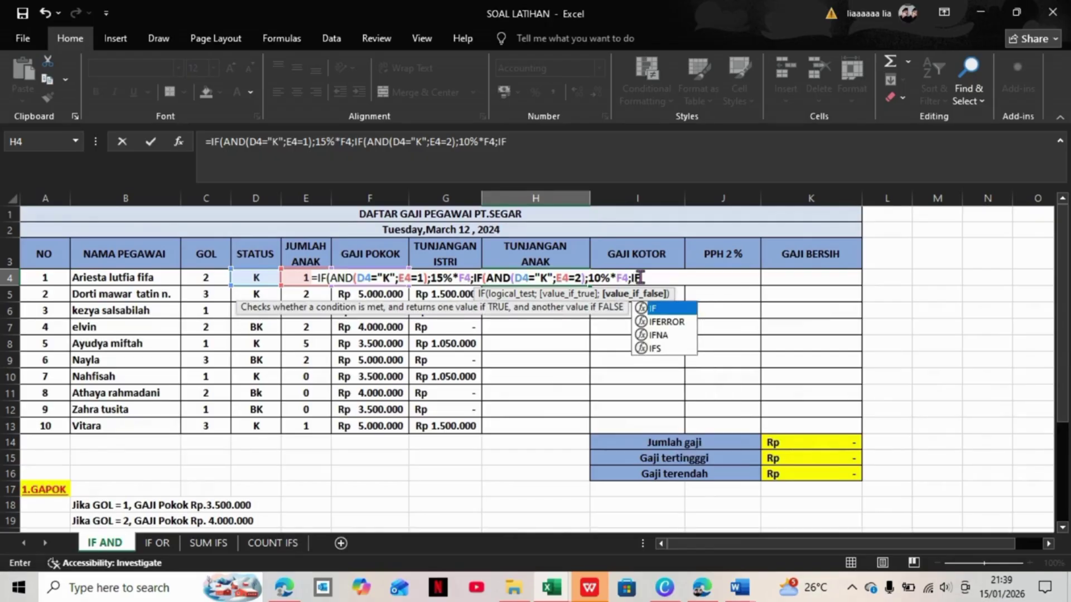
text((AN)
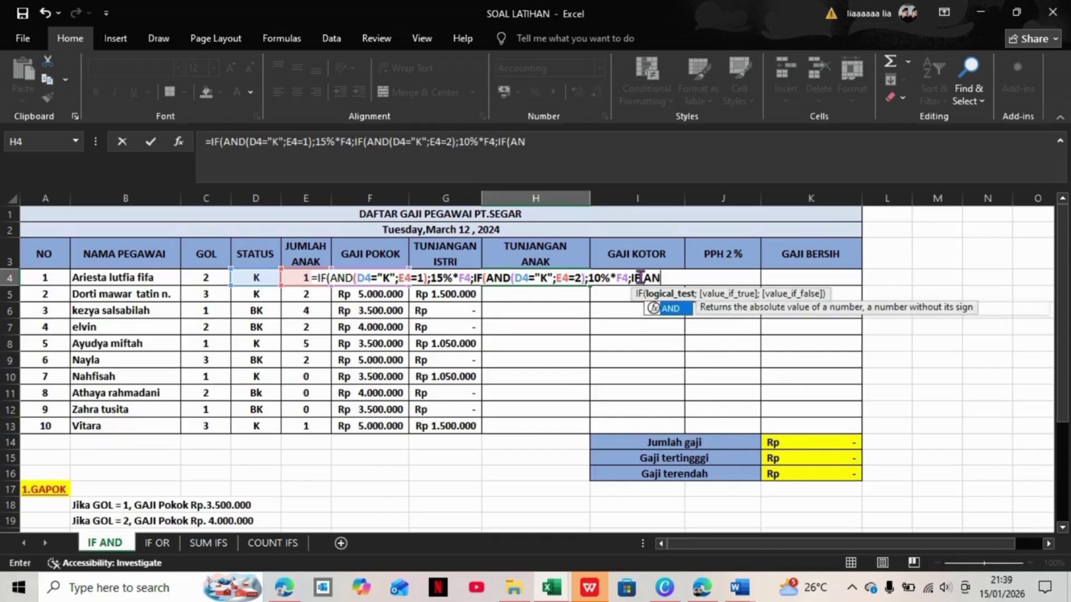
text(D)
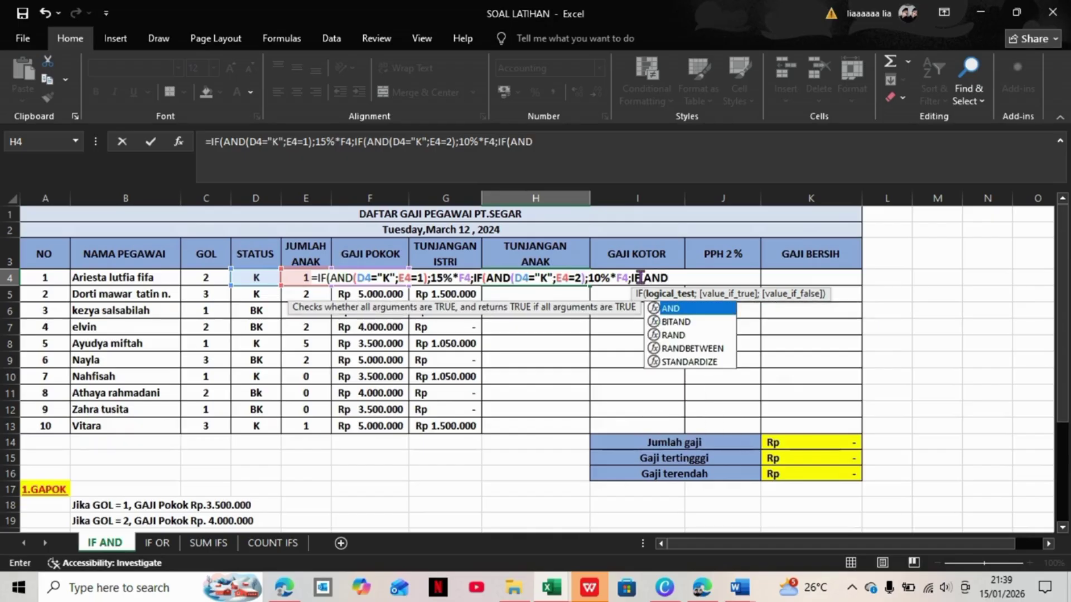
text(()
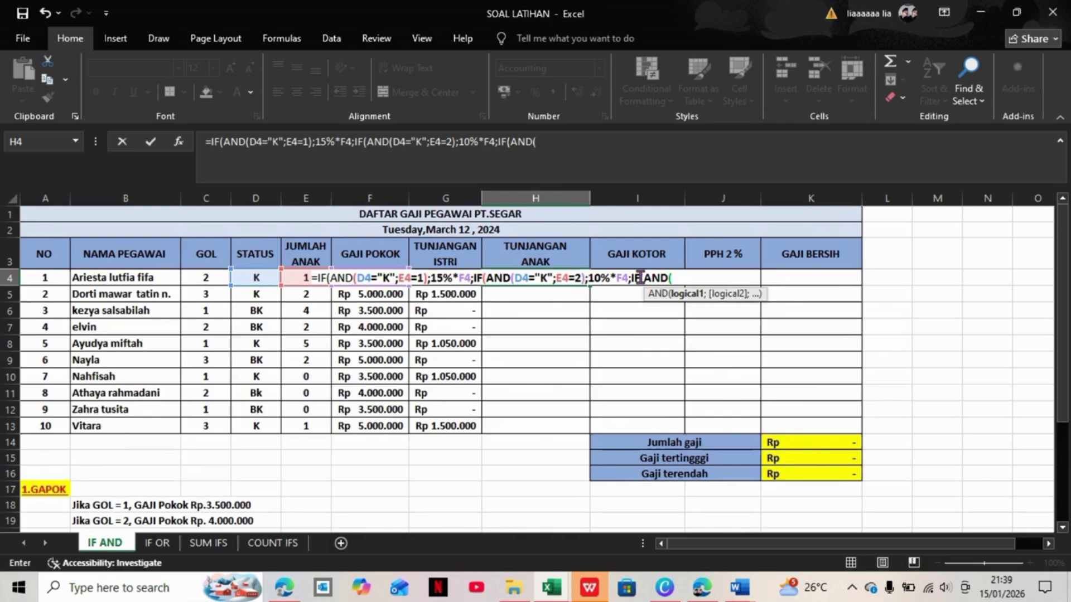
click(262, 277)
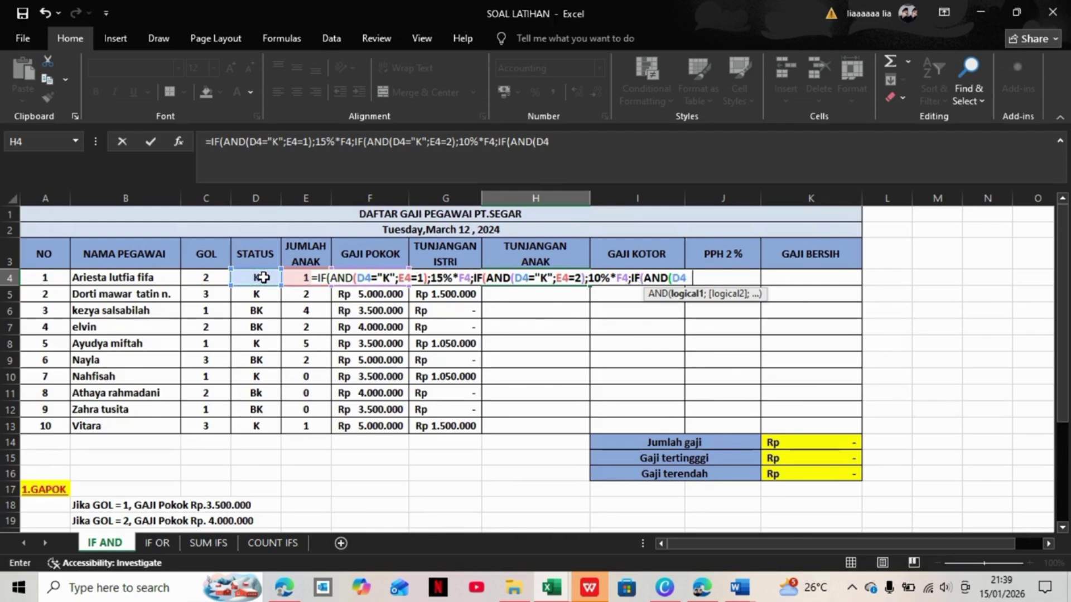
text(=)
text("K)
text(;)
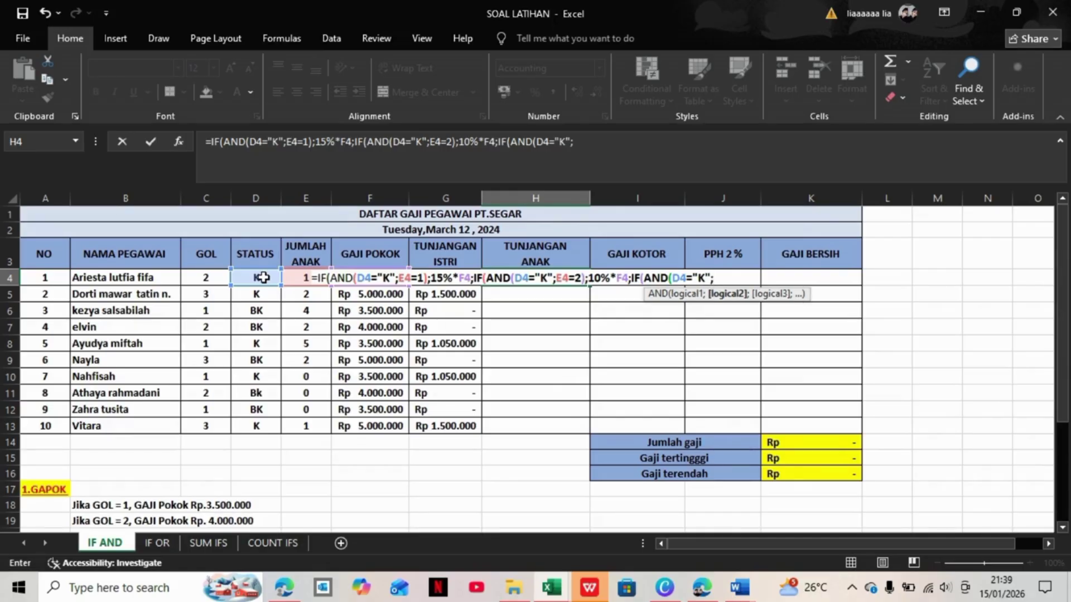
Step: Add E4=3 as the second condition of the third AND test in H4 and close that test
click(302, 280)
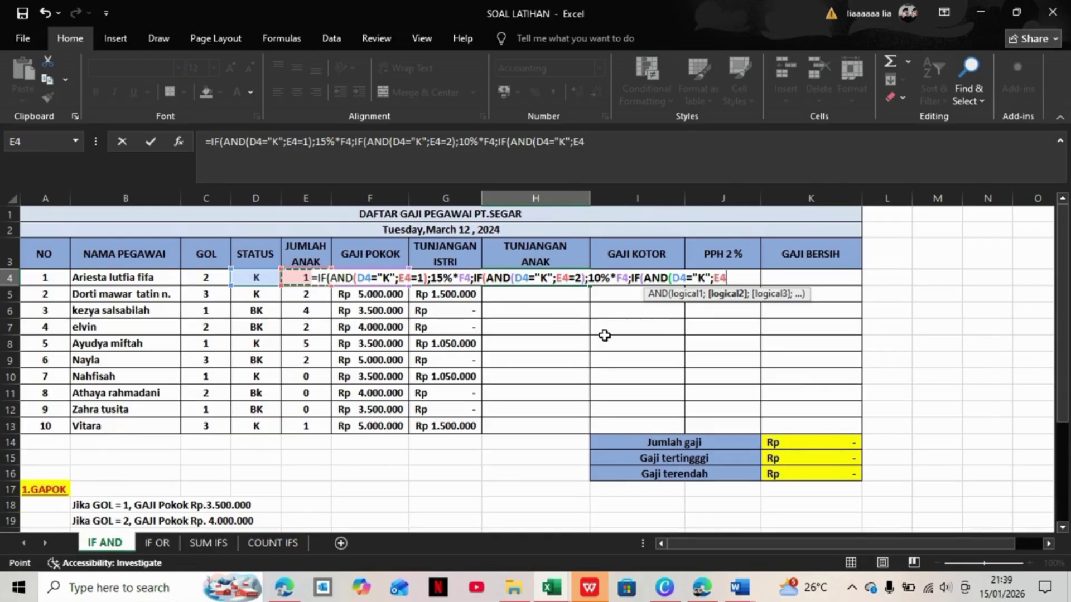
text(=3)
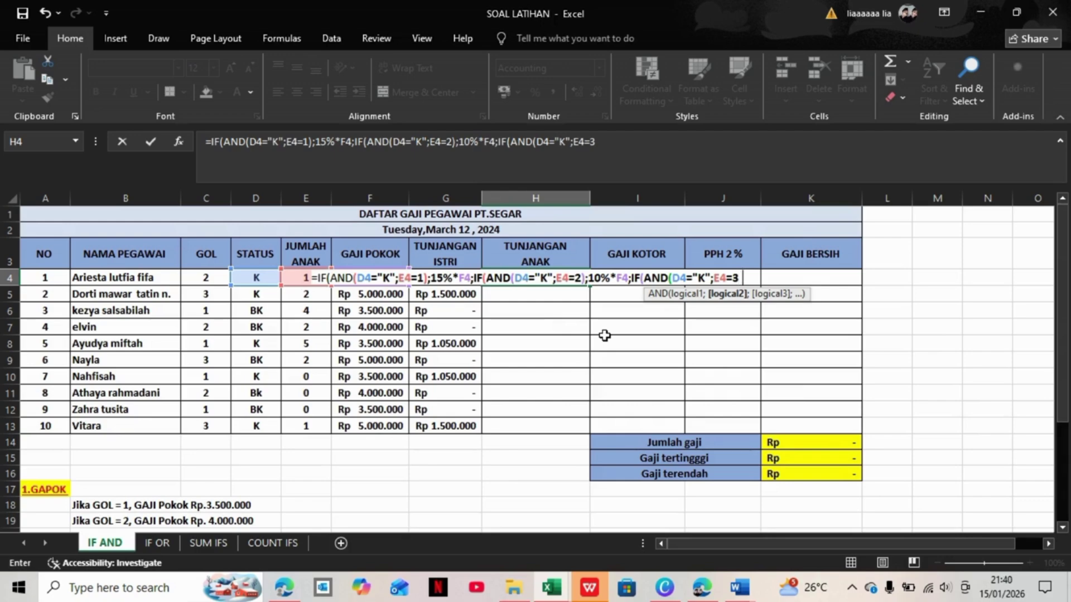
text();)
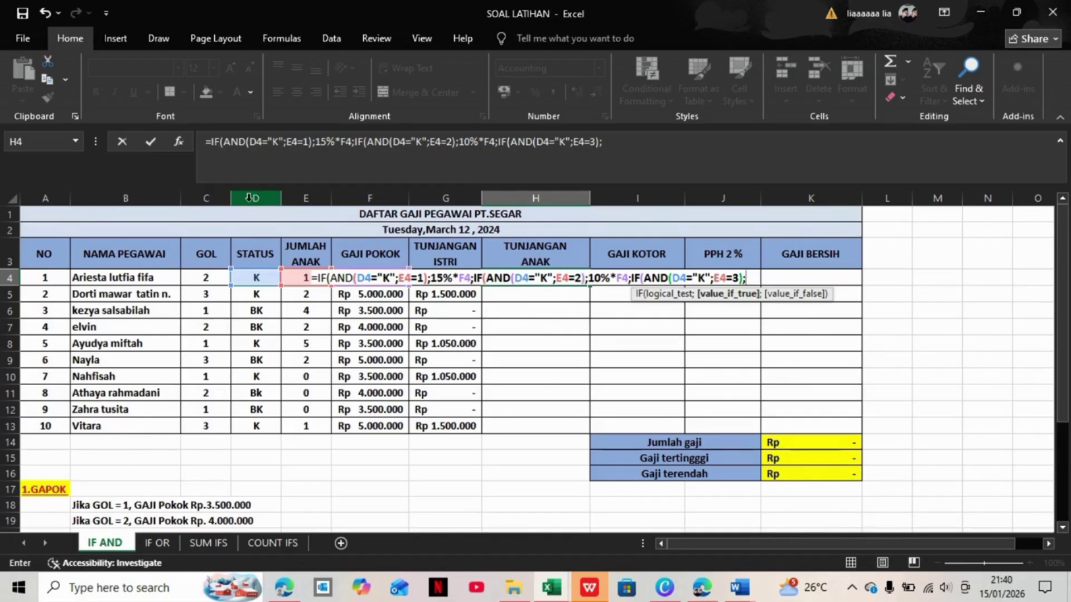
Step: Set the third IF's true result in H4 to F4*0% and check it against the TUNJANGAN ANAK rules
click(342, 258)
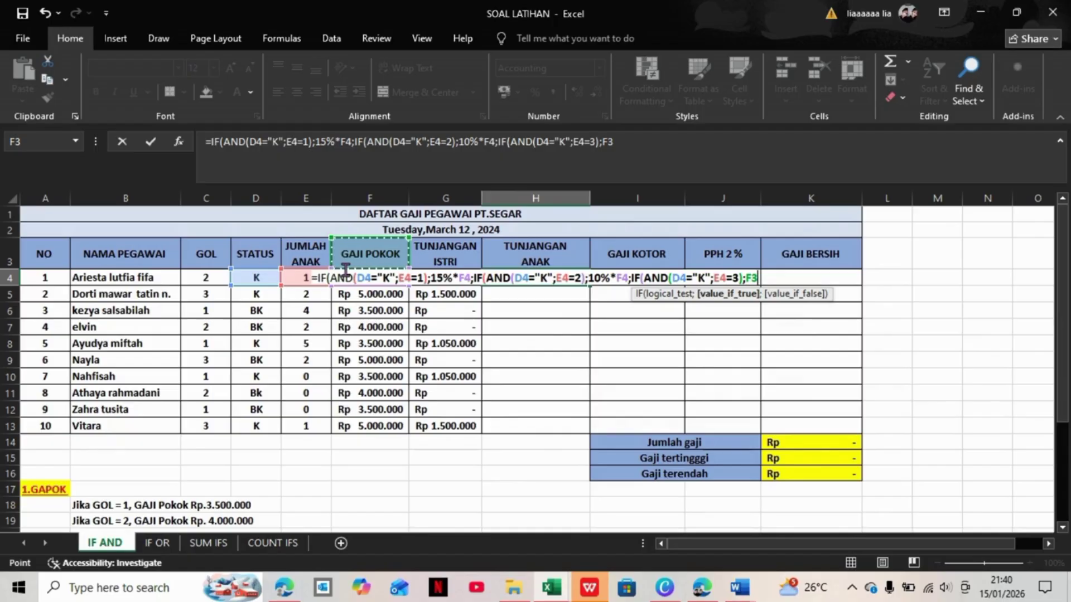
click(345, 271)
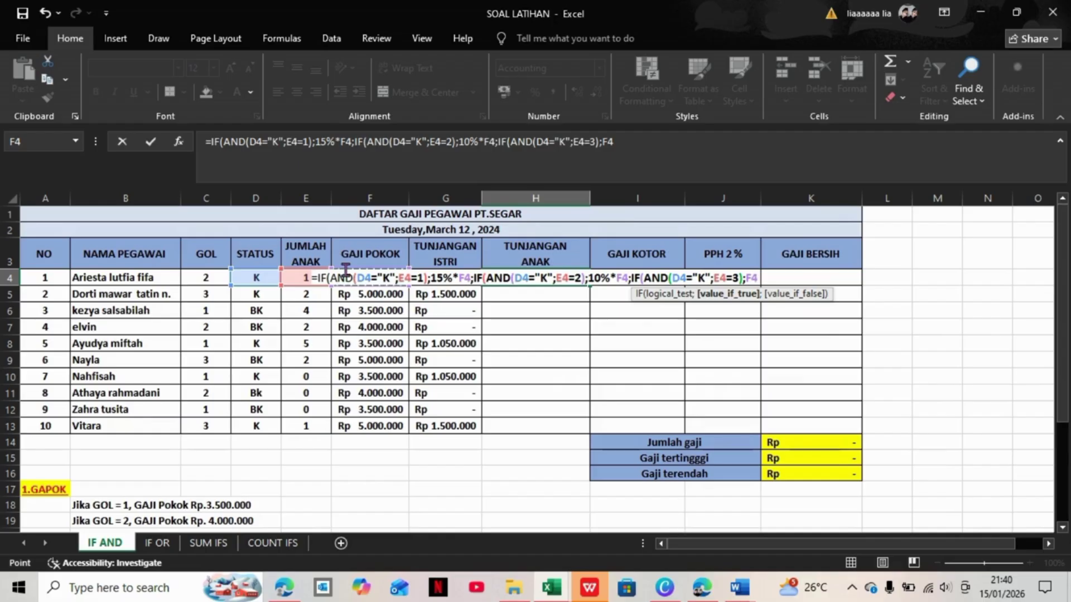
text(*0)
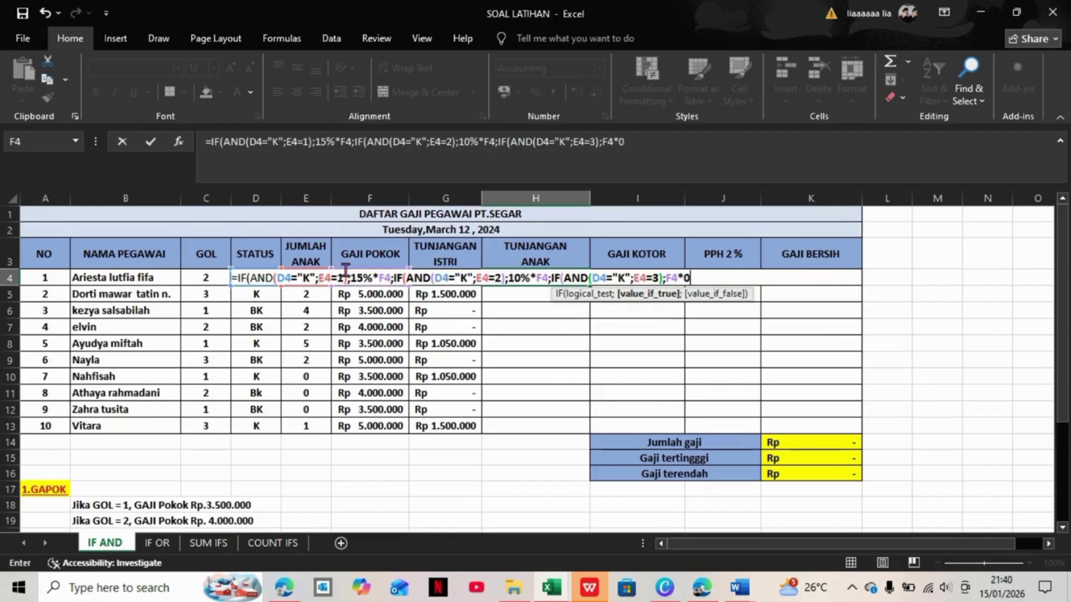
text(%)
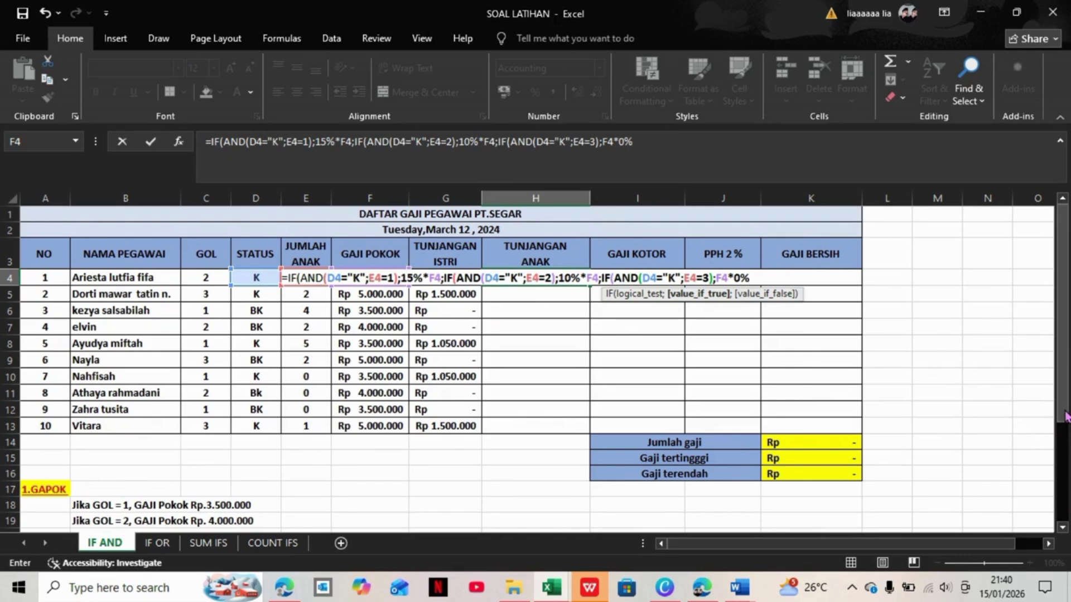
drag(1065, 415, 1054, 549)
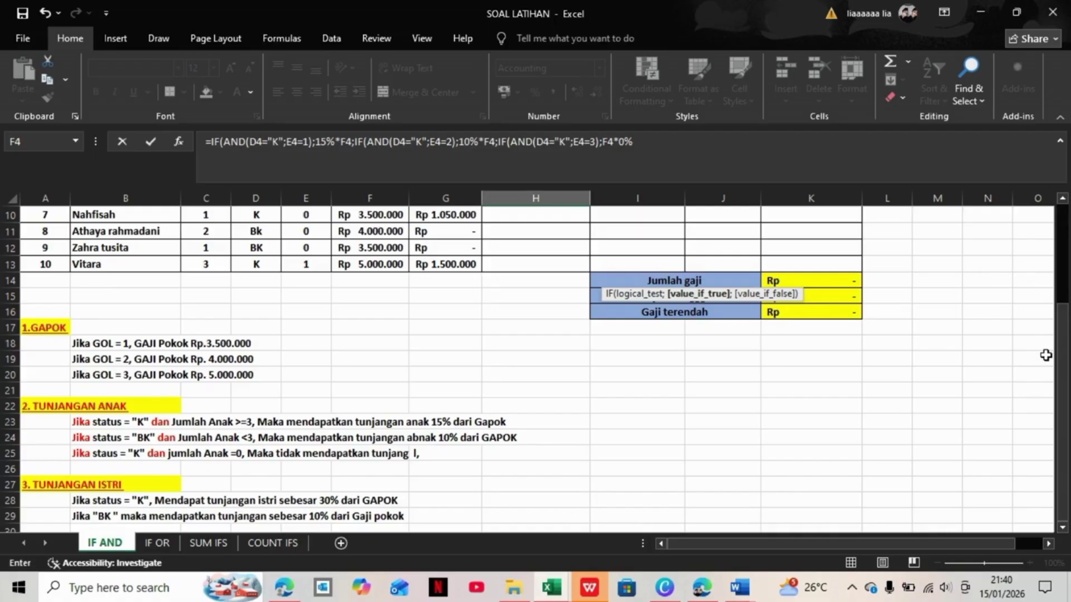
Step: Set the last IF's false result in H4 to 0, close the nested formula and fill it down to H13
drag(1063, 360, 1048, 264)
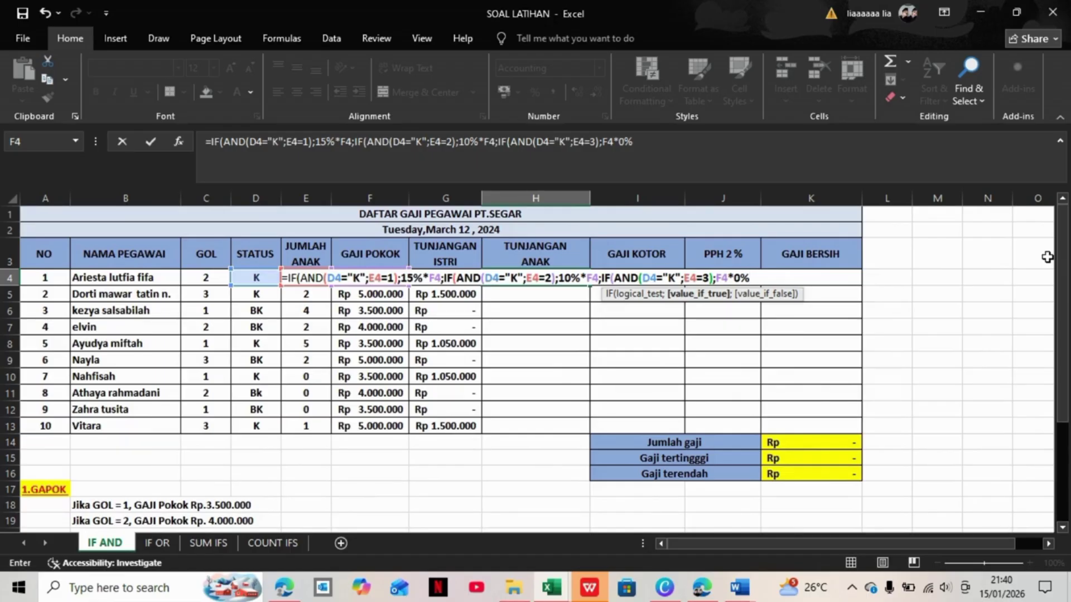
text(;)
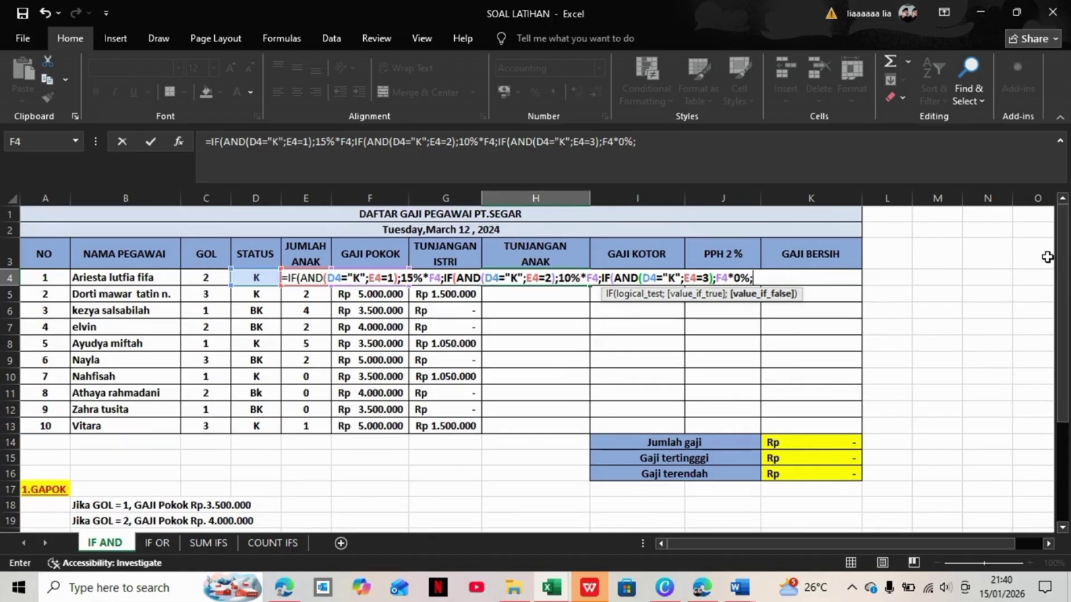
text(0))
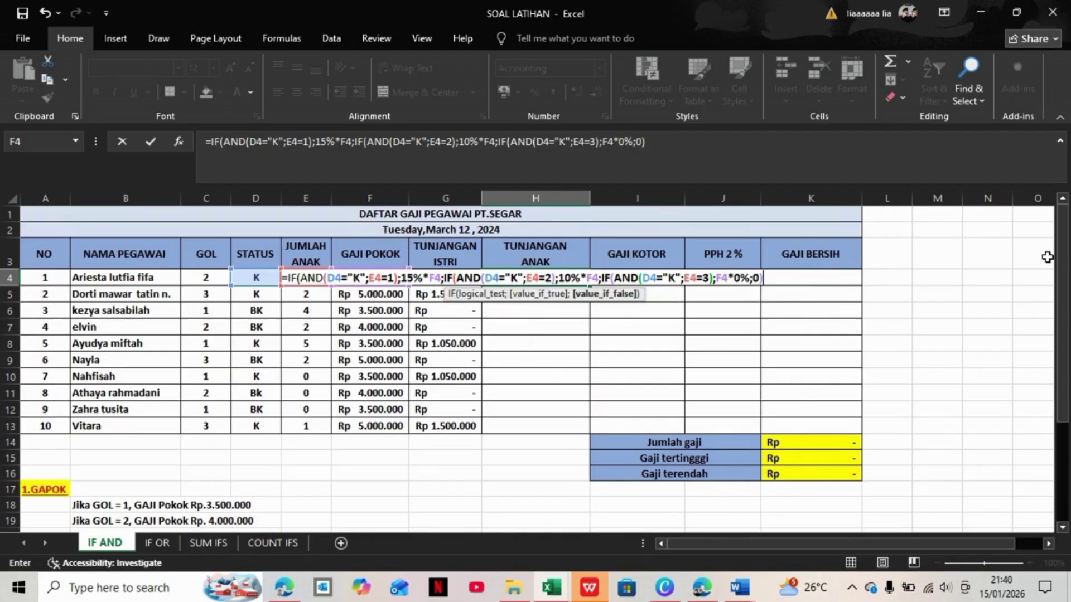
text()))
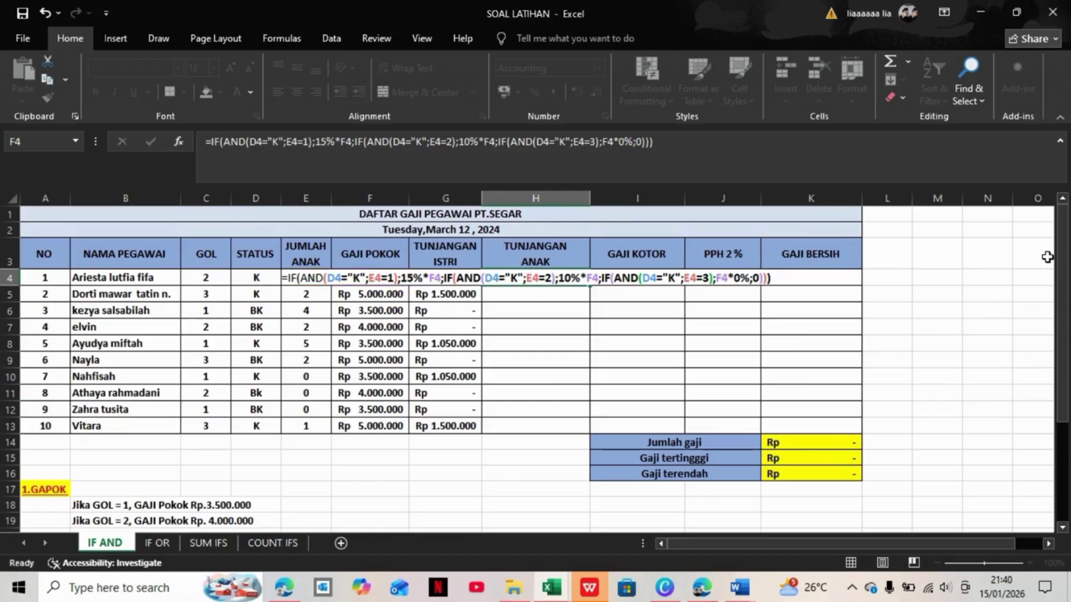
key(Return)
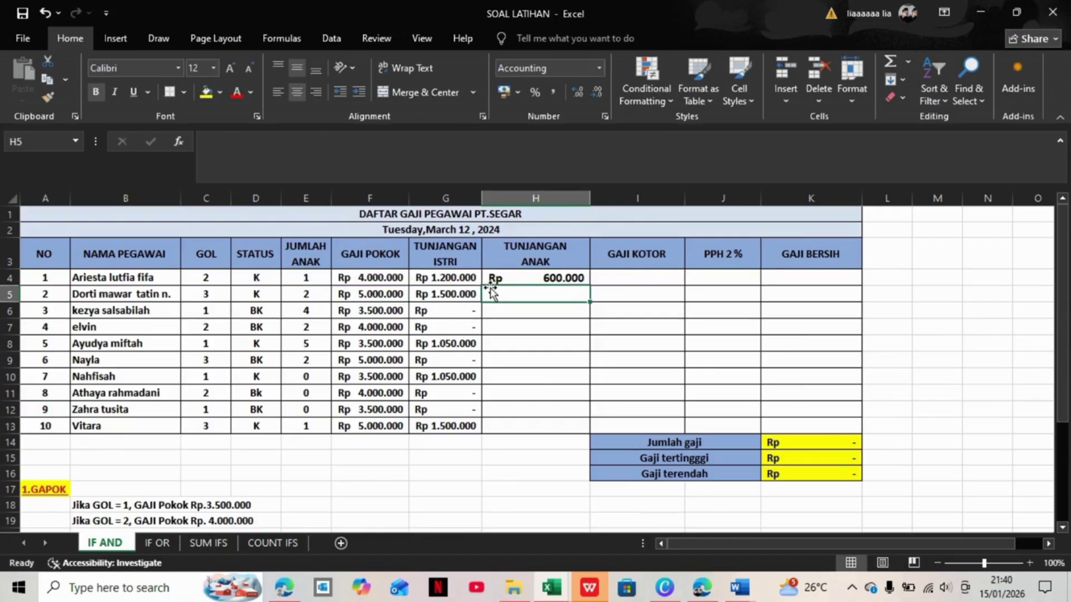
click(541, 279)
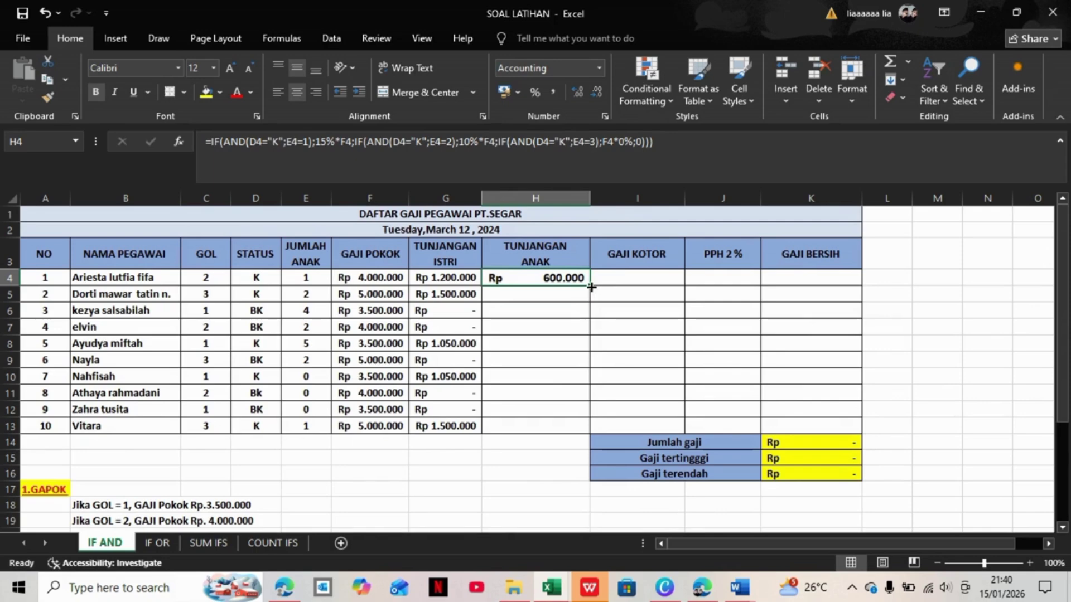
drag(589, 286, 585, 435)
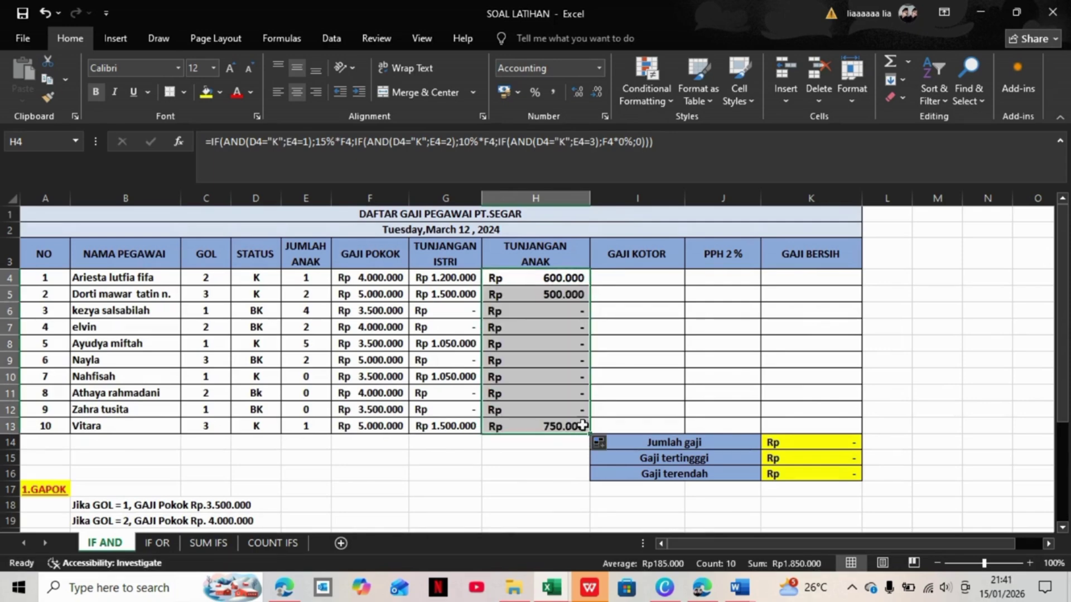
Step: Calculate GAJI KOTOR in I4 with =SUM(F4:H4) and fill the formula down to I13
click(628, 275)
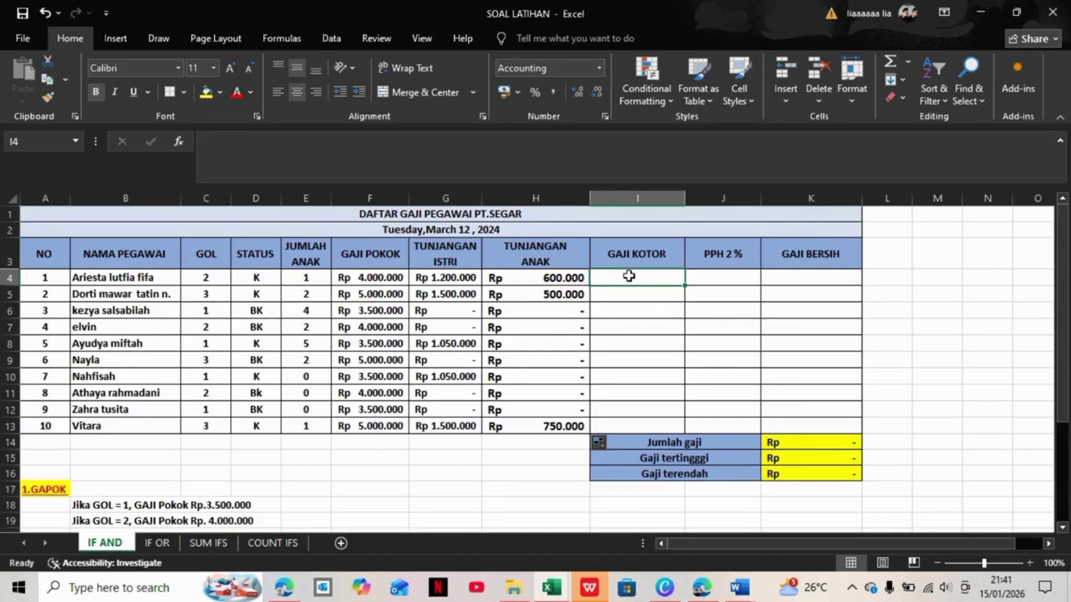
text(=)
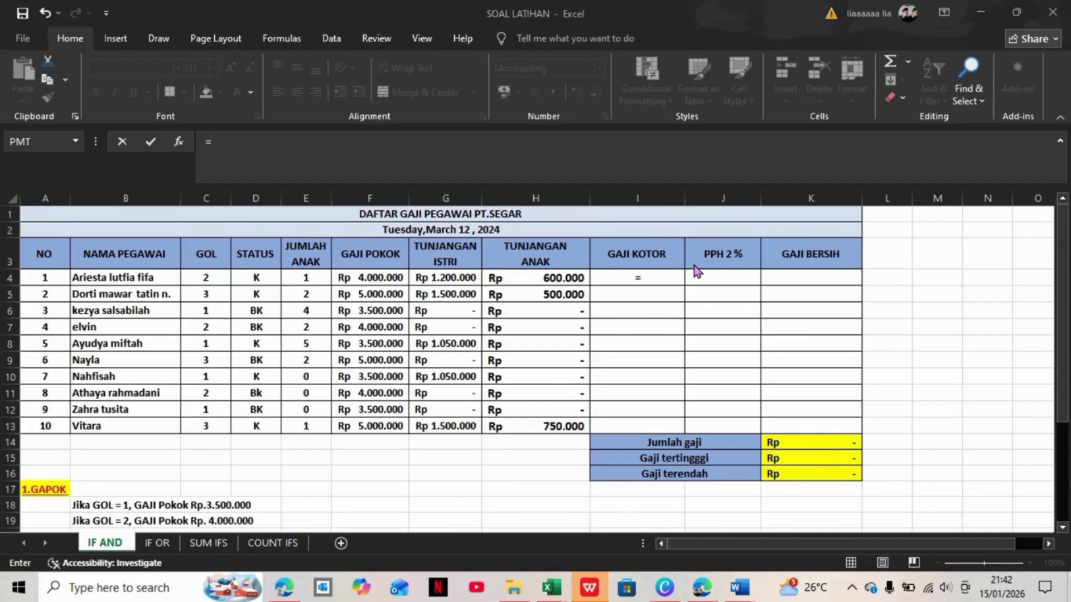
click(644, 274)
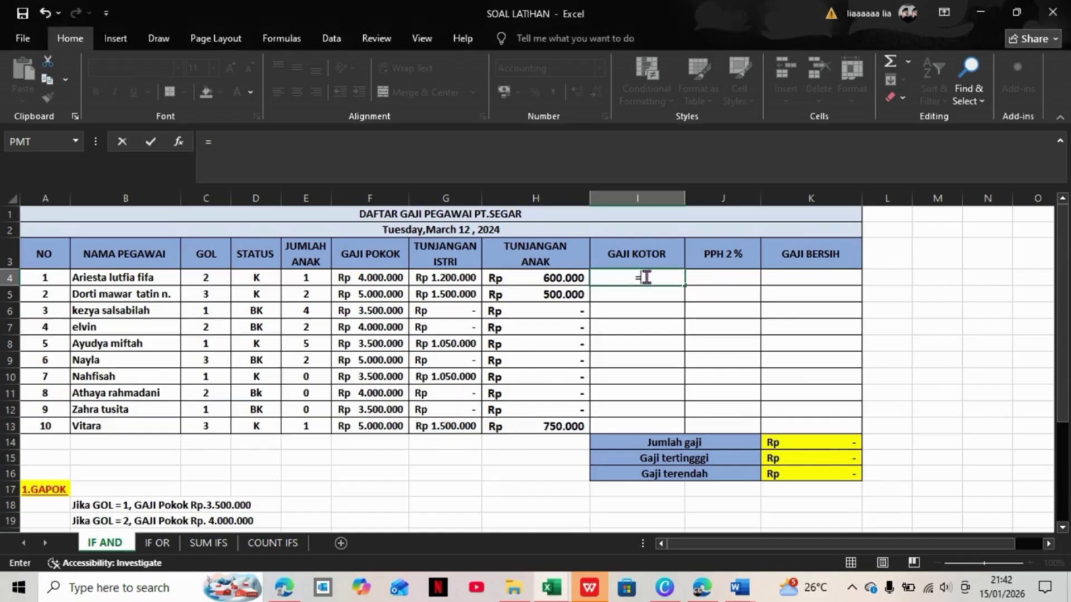
text(SUM)
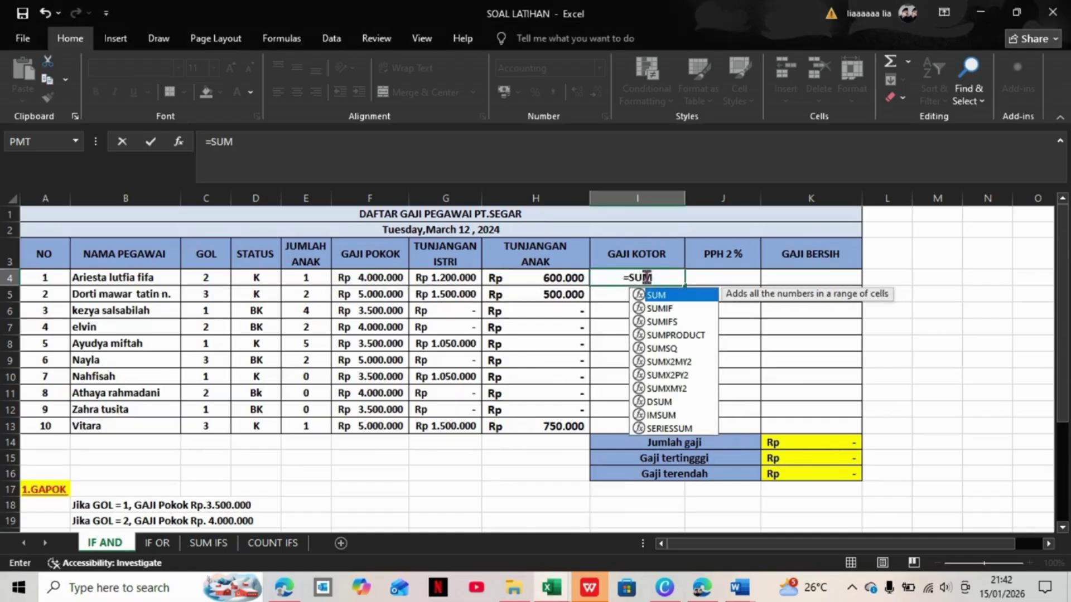
text(()
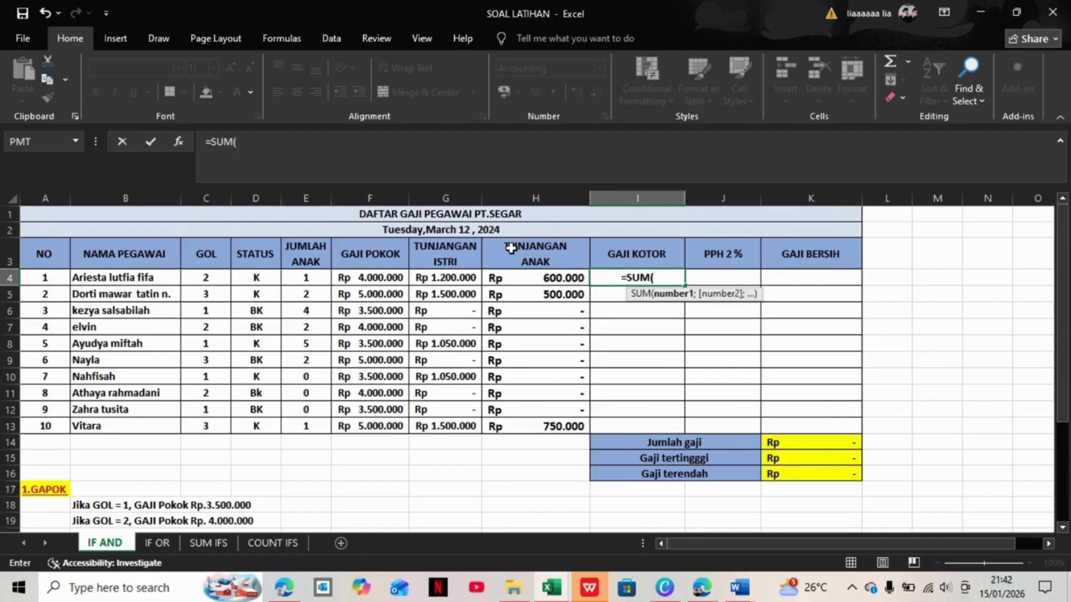
drag(368, 277, 571, 278)
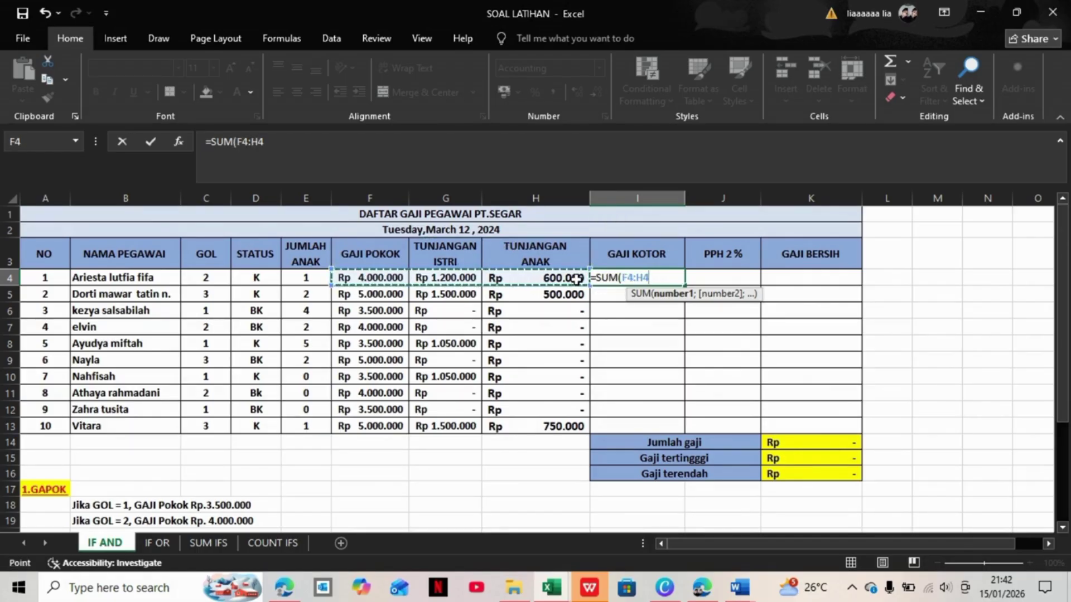
key(Return)
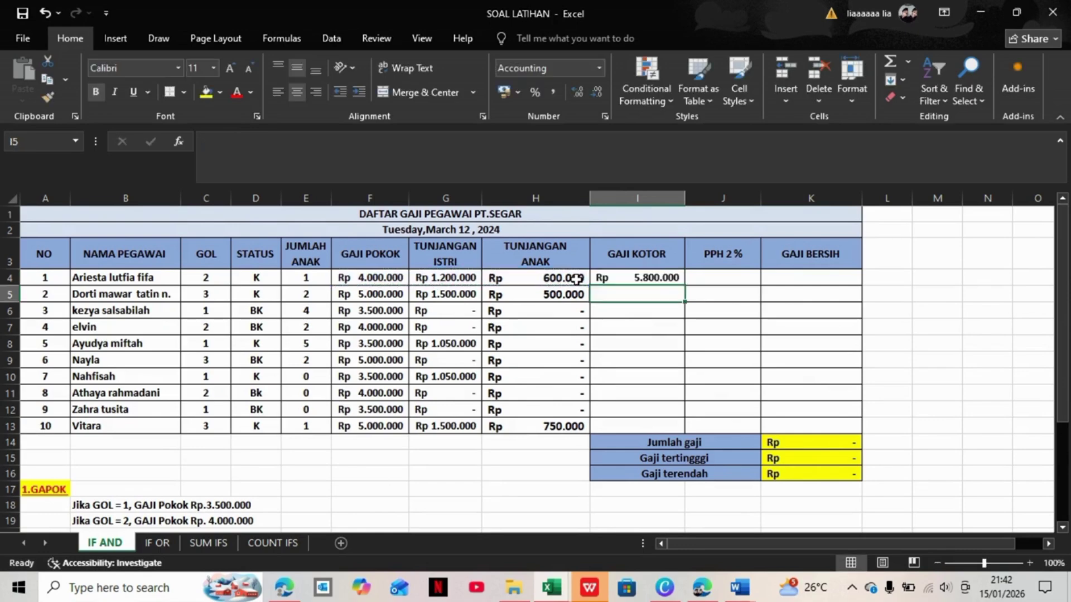
click(675, 279)
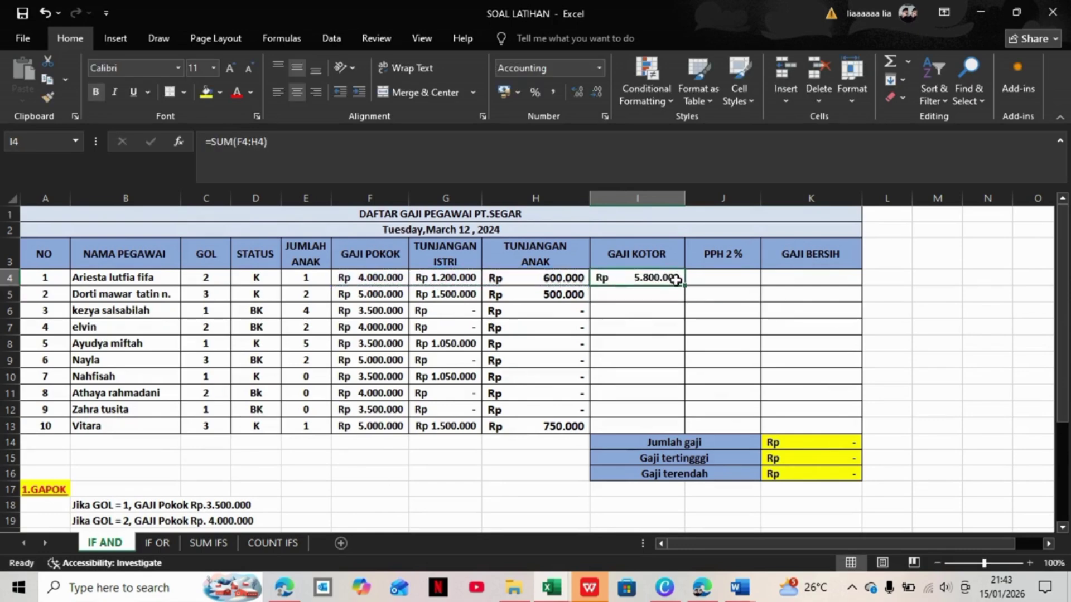
drag(684, 285, 698, 438)
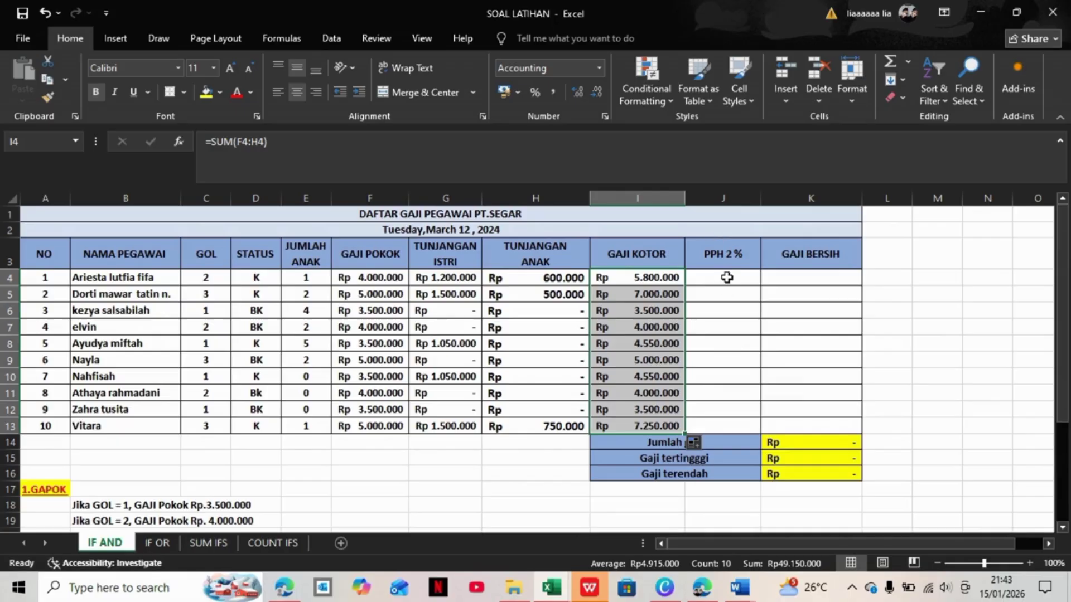
Step: Calculate PPH 2% in J4 with =I4*2% and fill the formula down to J13
click(726, 277)
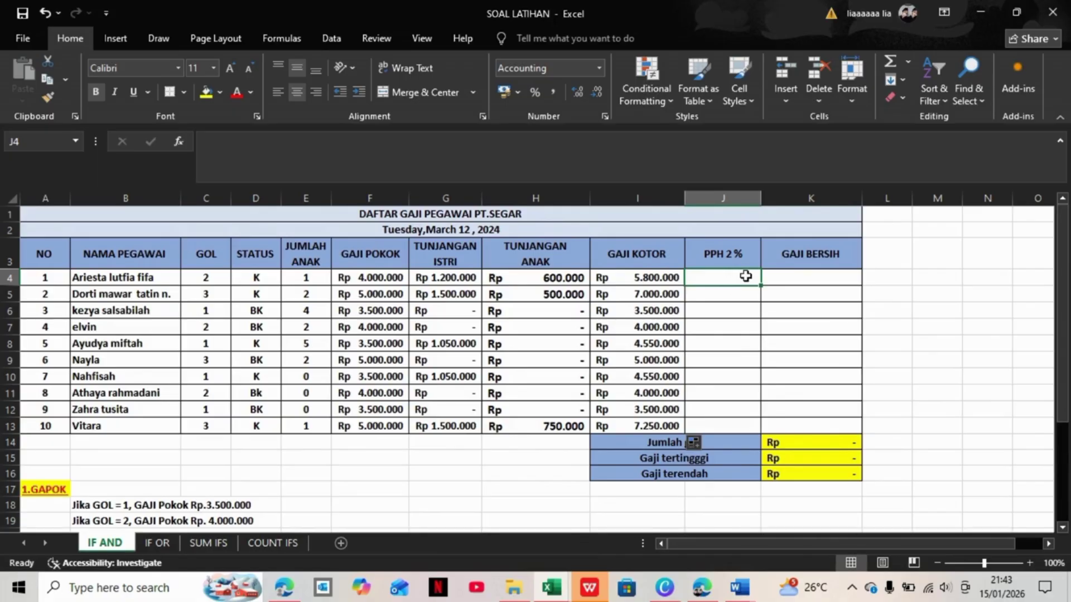
text(=)
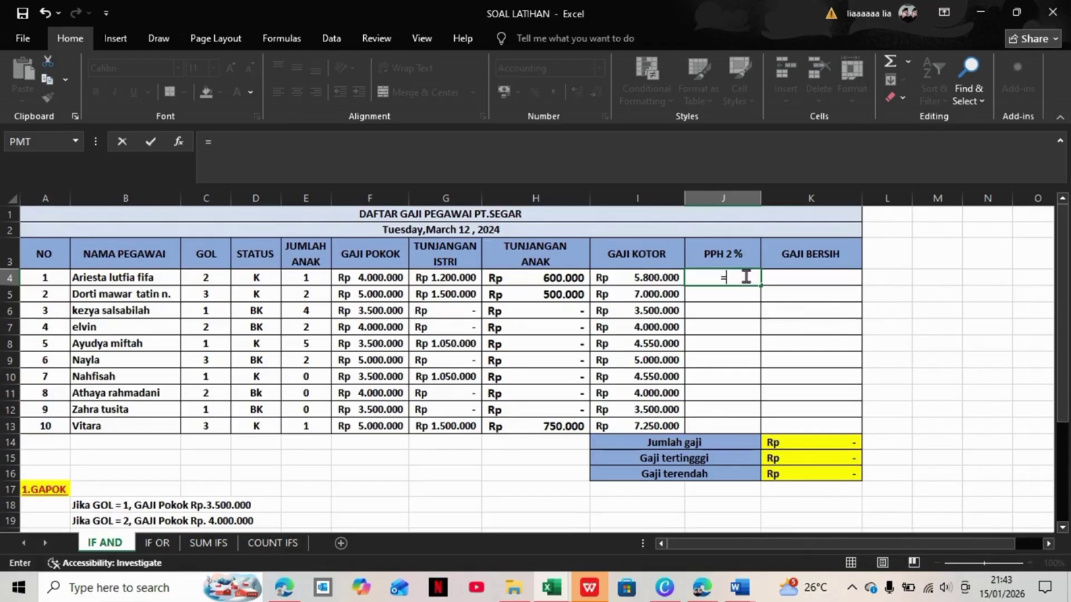
click(674, 280)
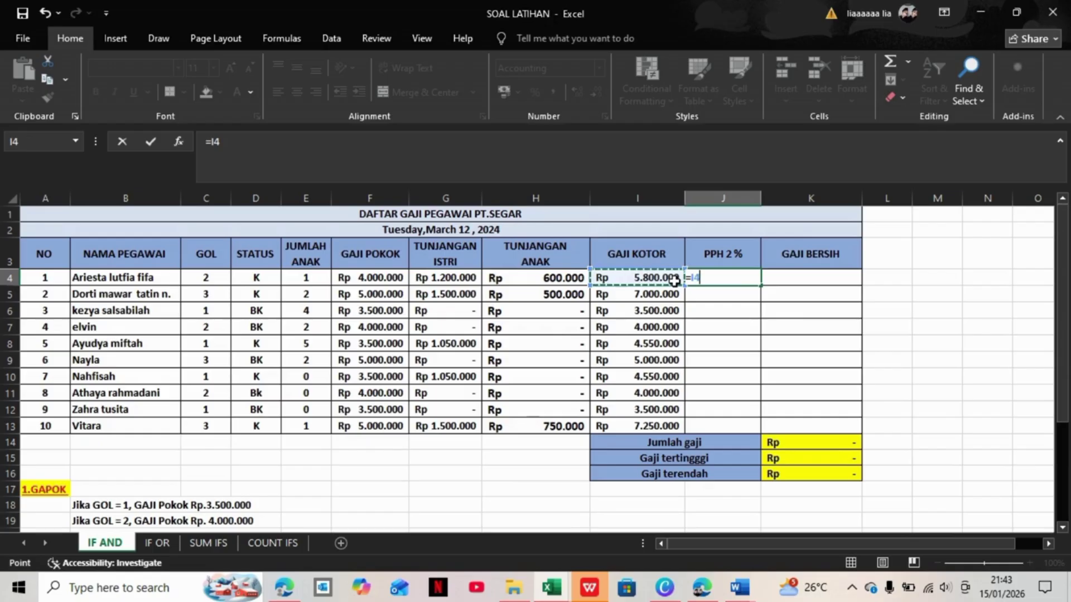
text(*)
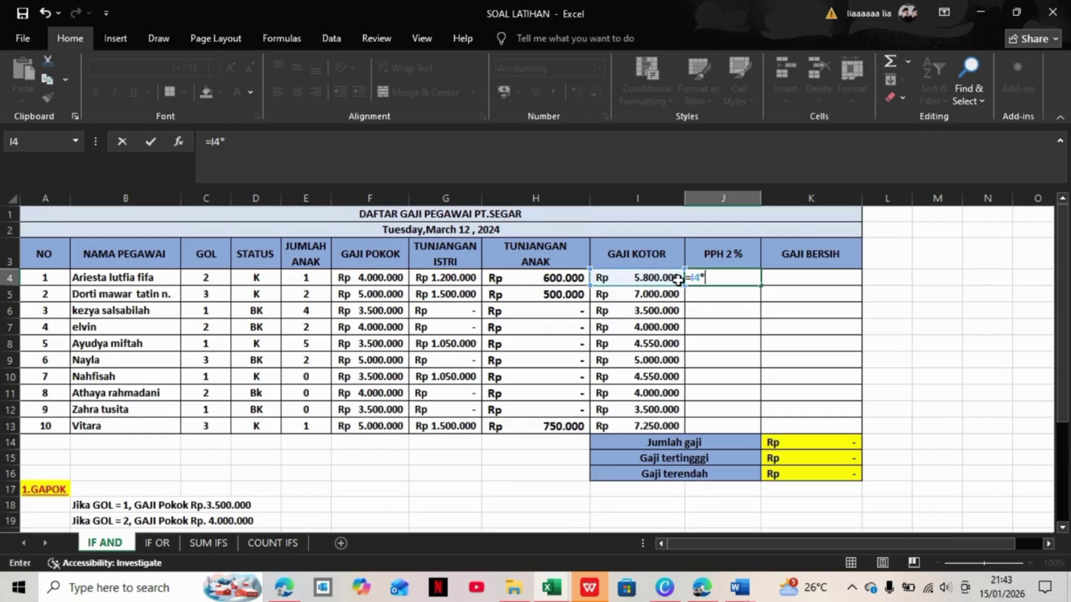
text(2)
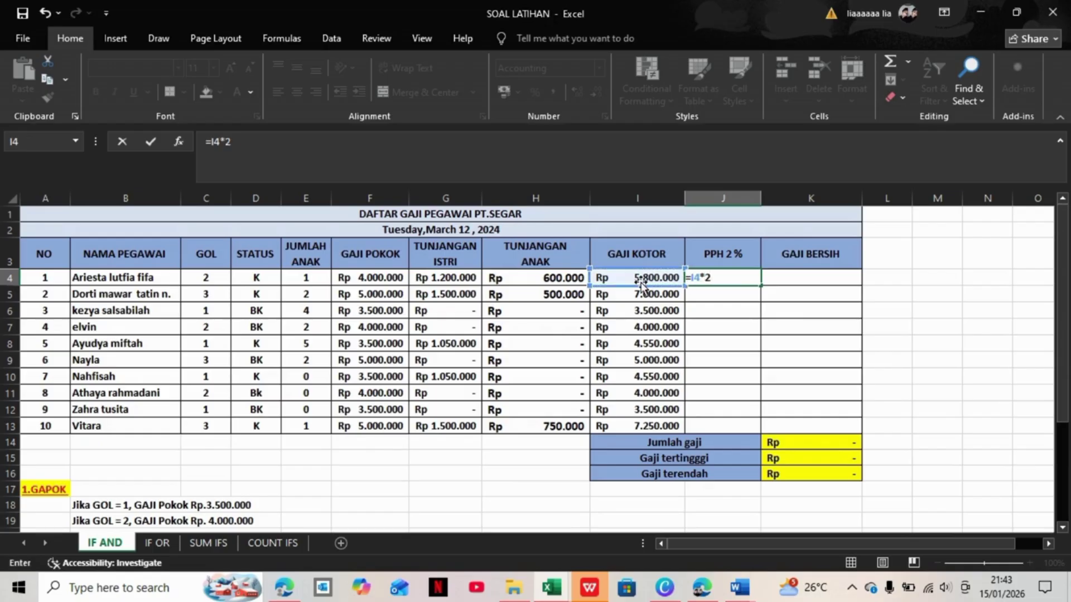
text(%)
key(Return)
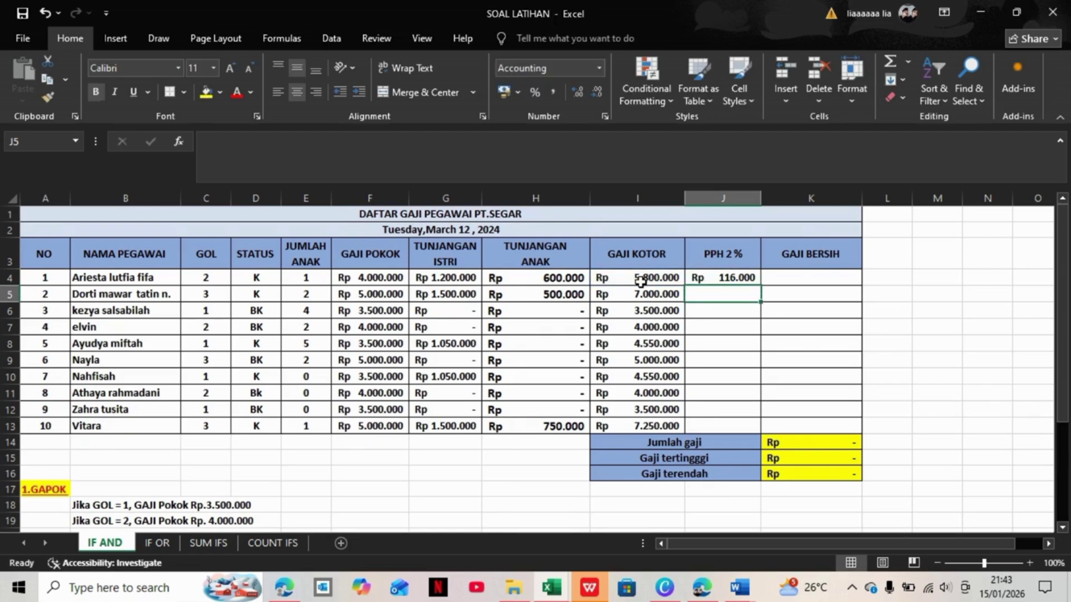
click(747, 277)
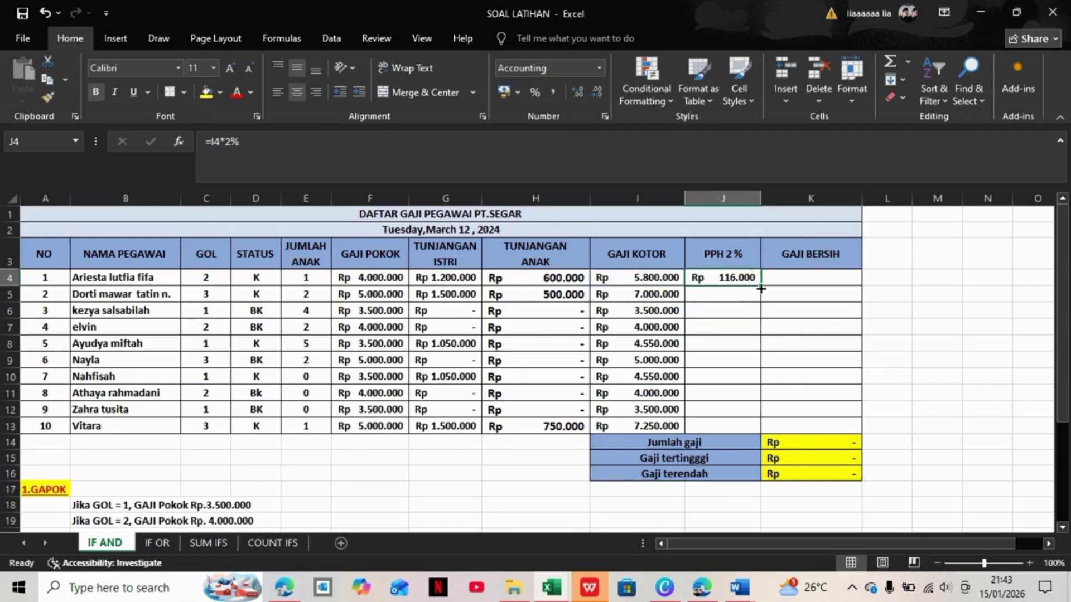
drag(760, 289, 779, 431)
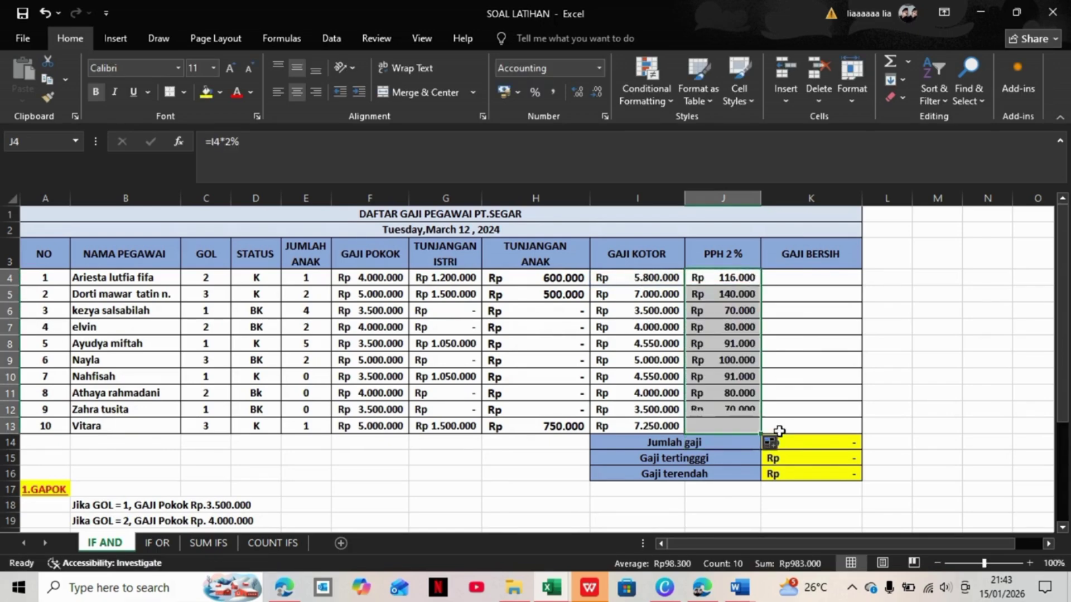
Step: Calculate GAJI BERSIH in K4 with =I4-J4 and fill the formula down to K13
click(784, 279)
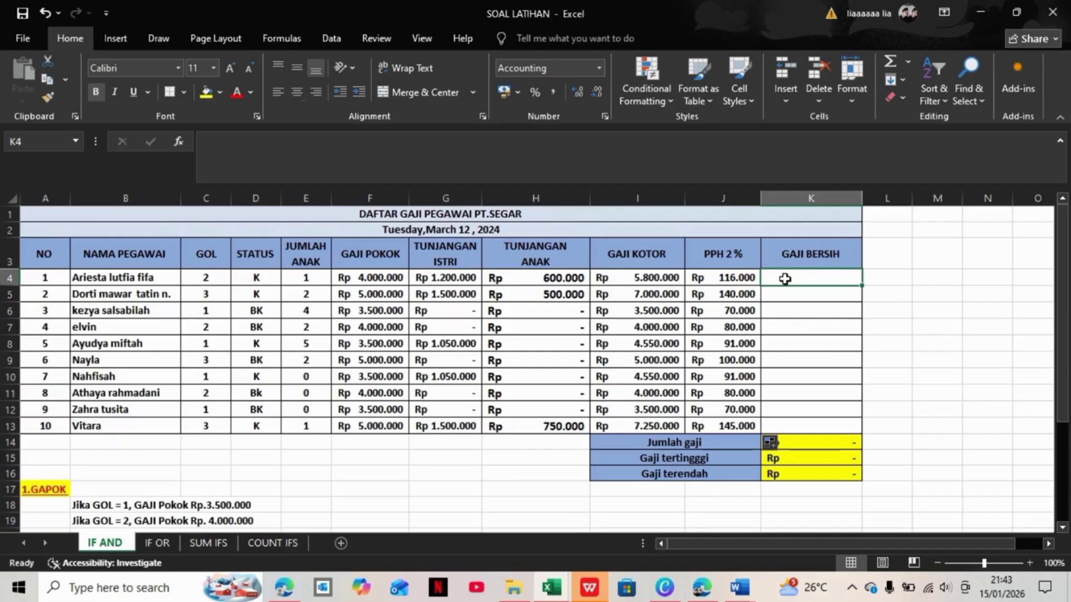
text(=)
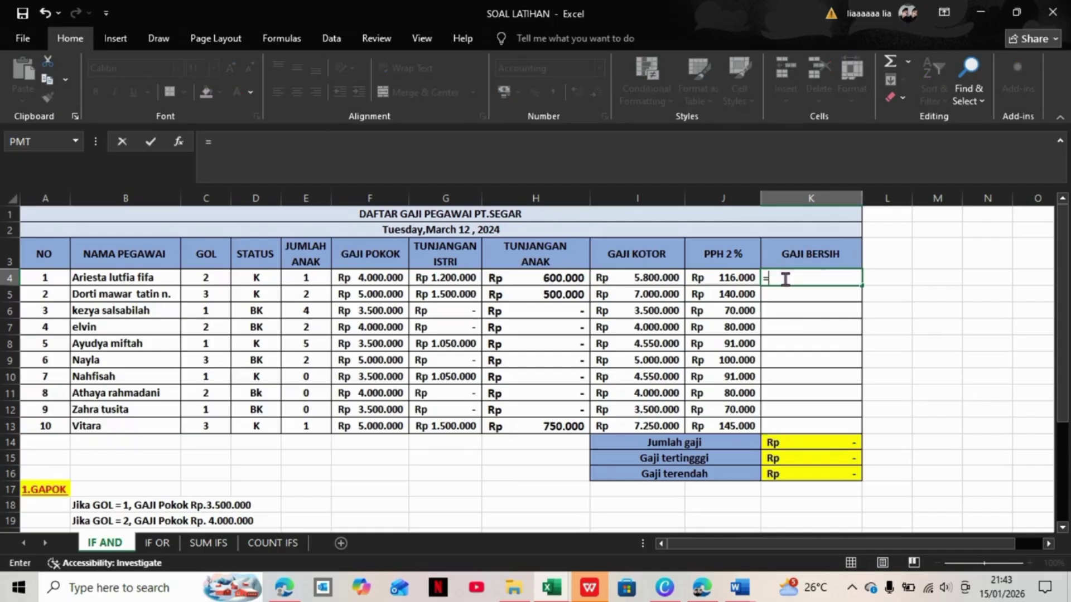
click(674, 275)
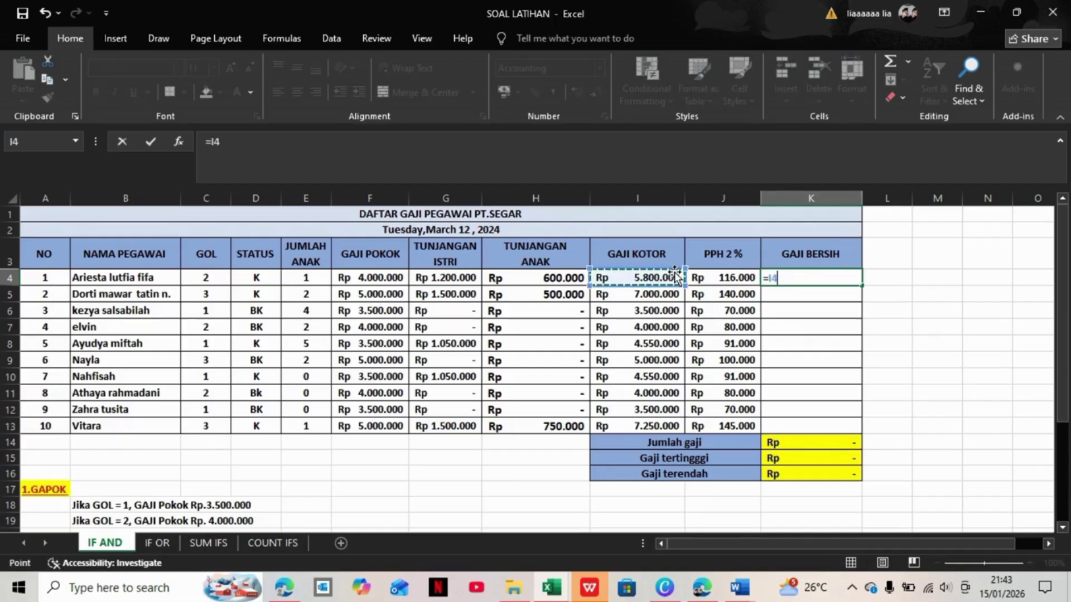
text(-)
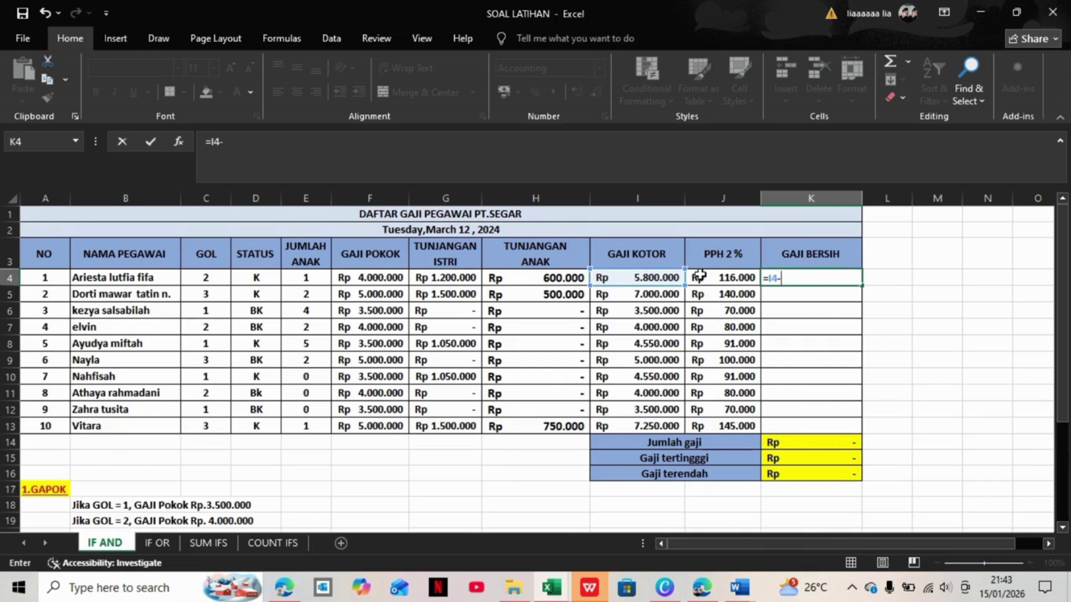
click(700, 275)
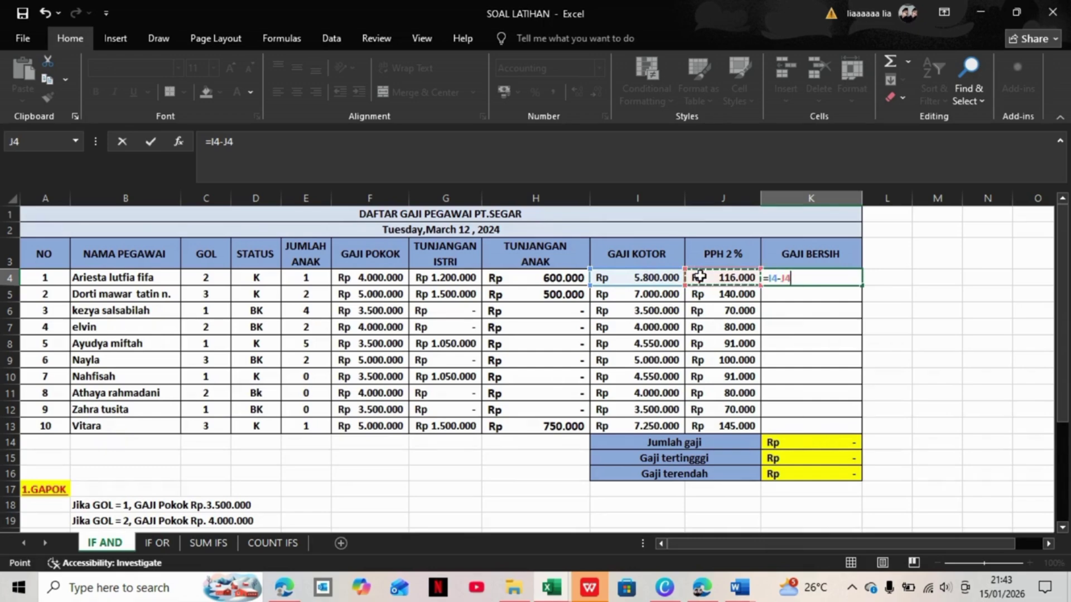
key(Return)
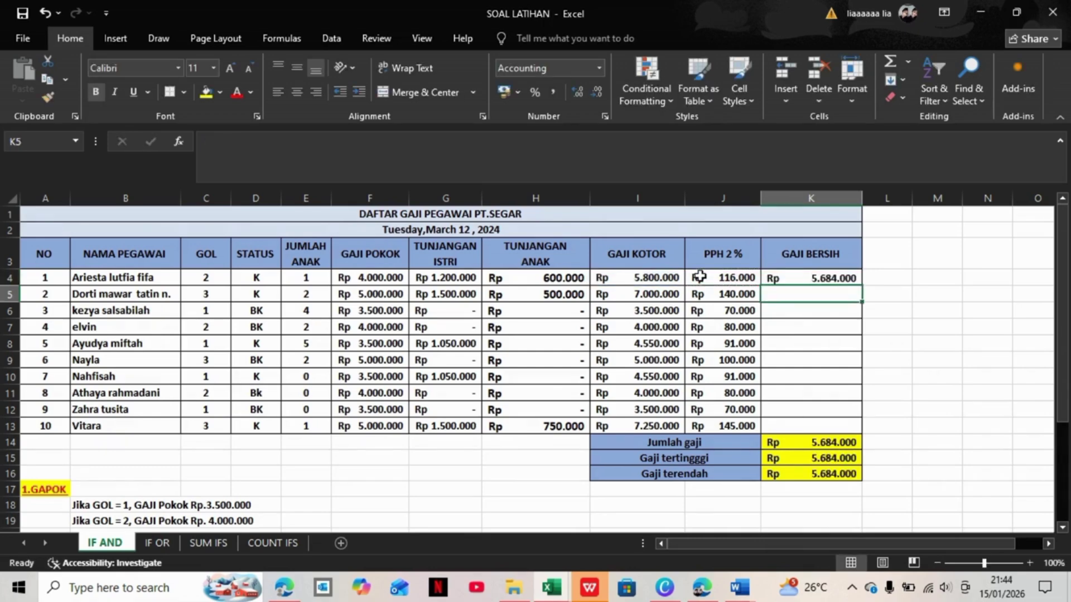
click(853, 276)
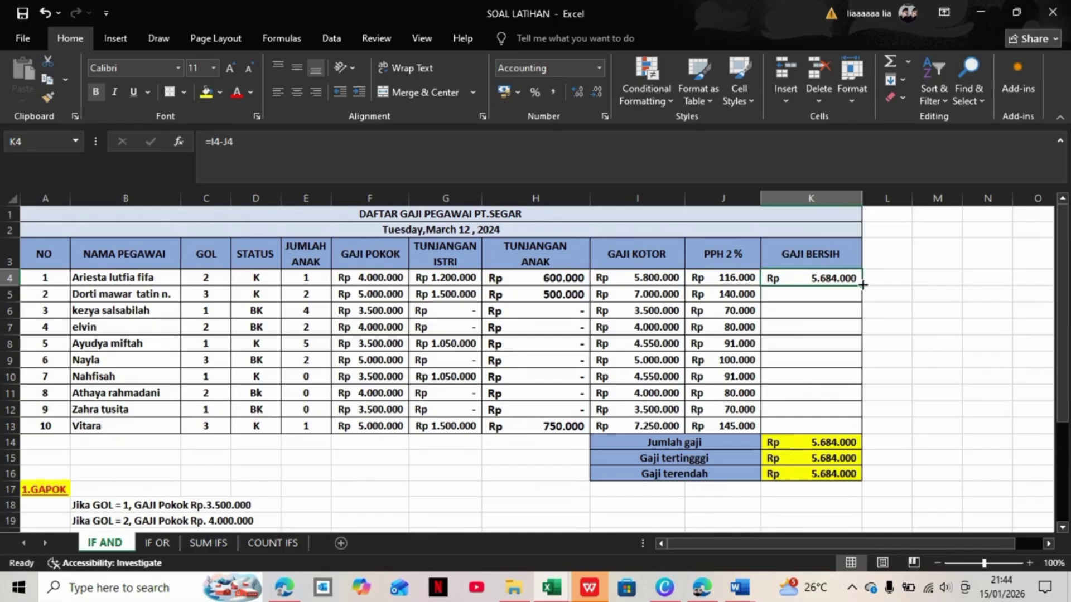
drag(862, 285, 875, 427)
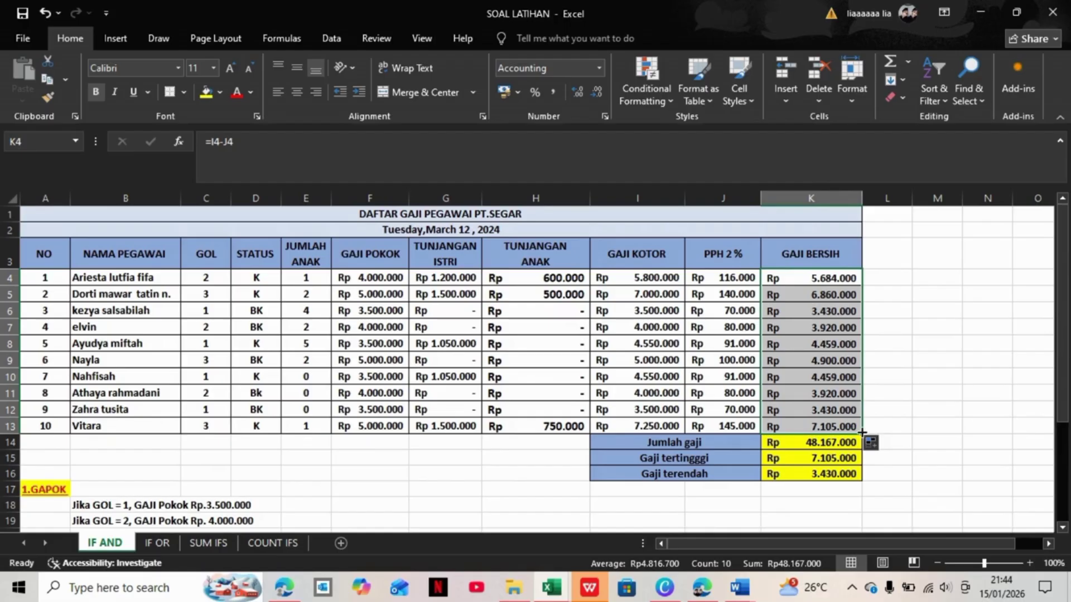
Step: Calculate Jumlah gaji in K14 with =SUM(K4:K13)
click(850, 444)
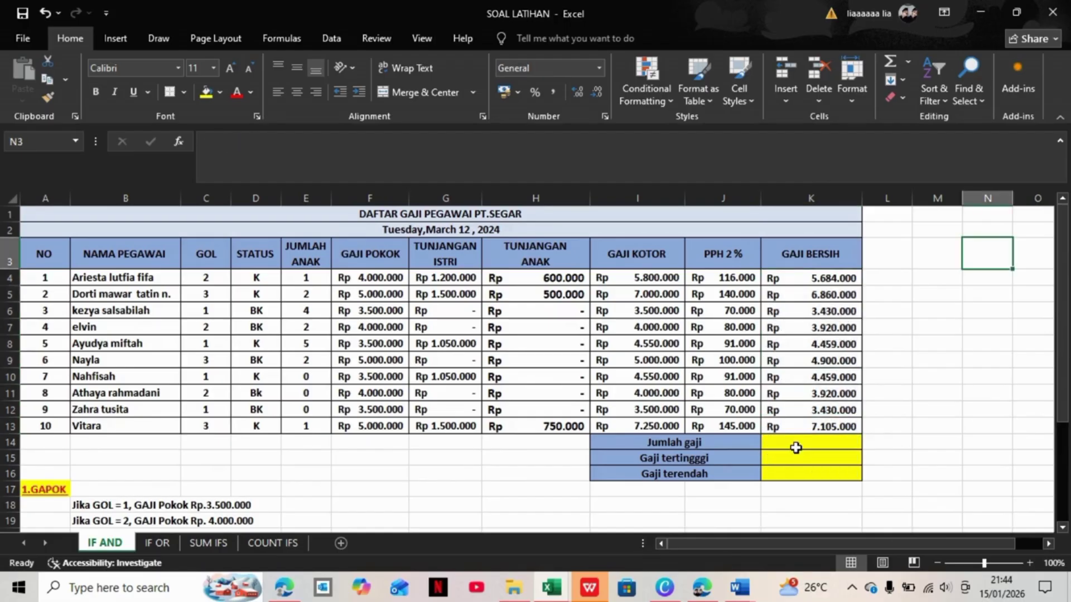
click(797, 444)
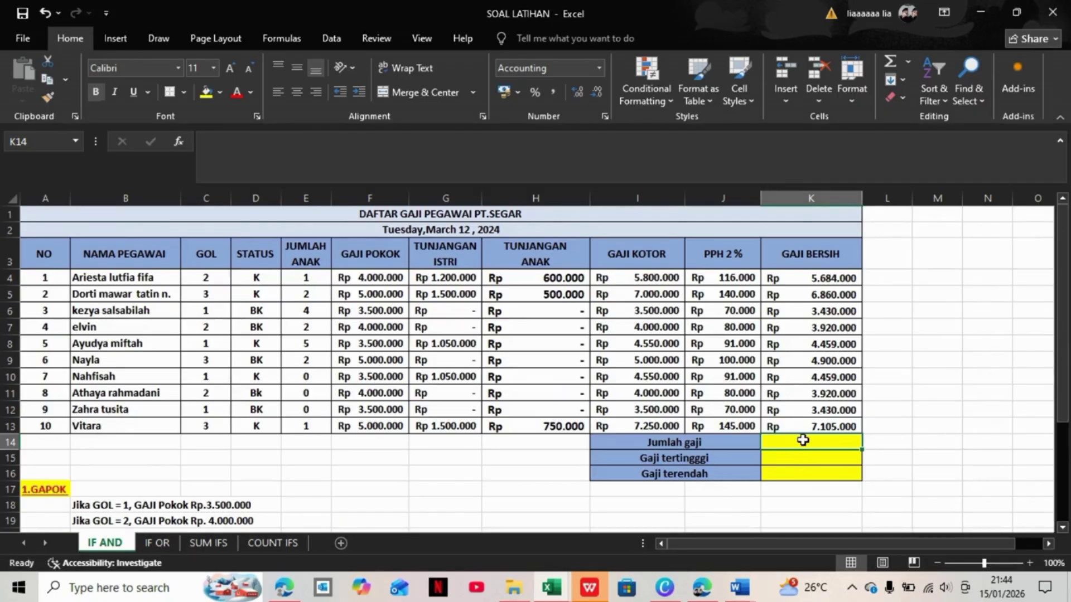
double_click(802, 440)
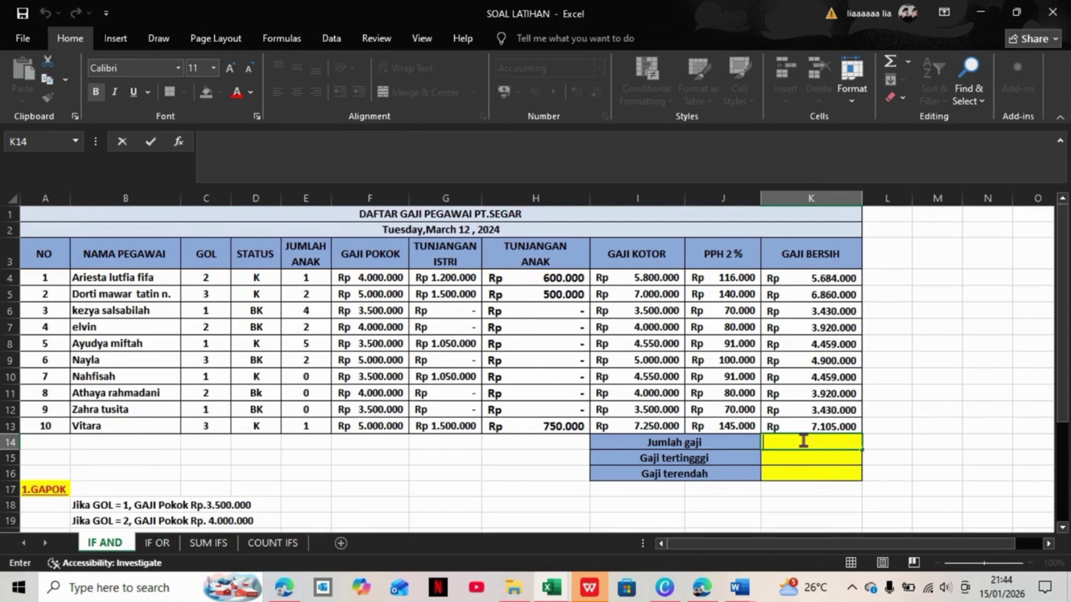
text(=DU)
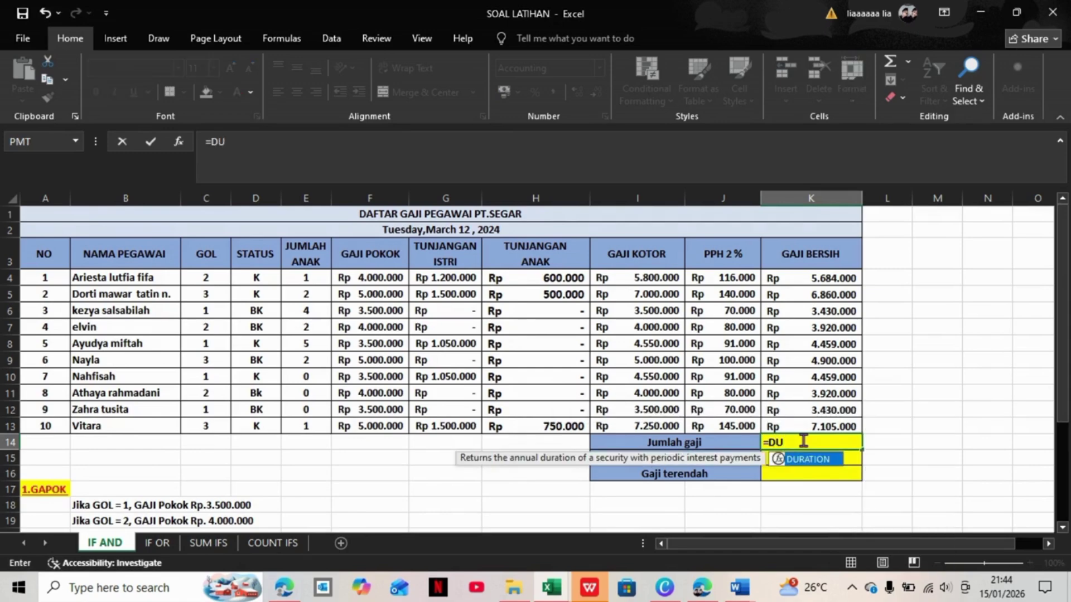
key(BackSpace)
key(BackSpace)
text(SUM)
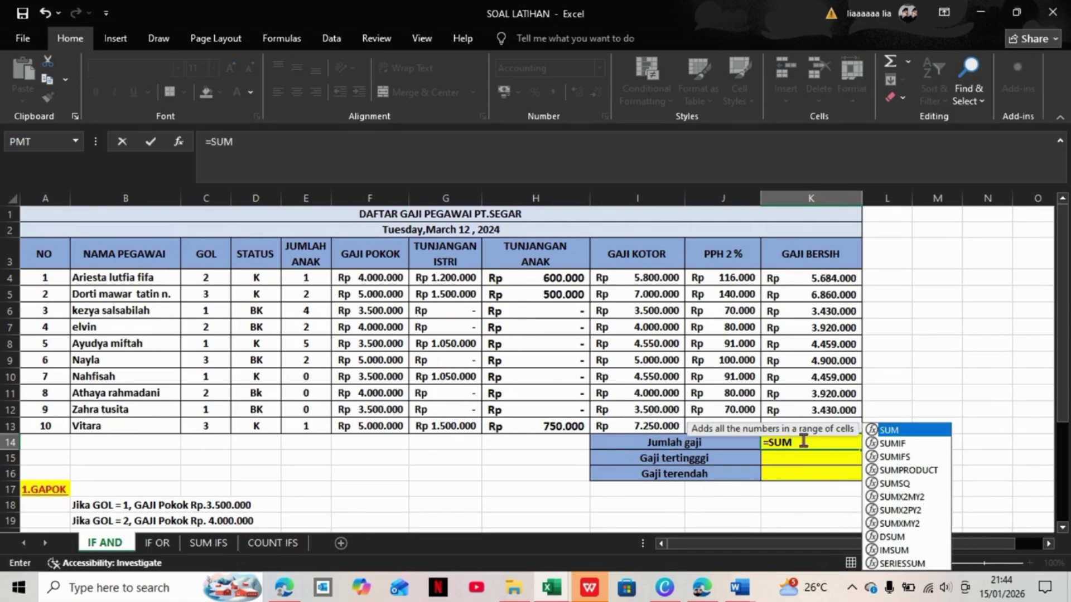
text(()
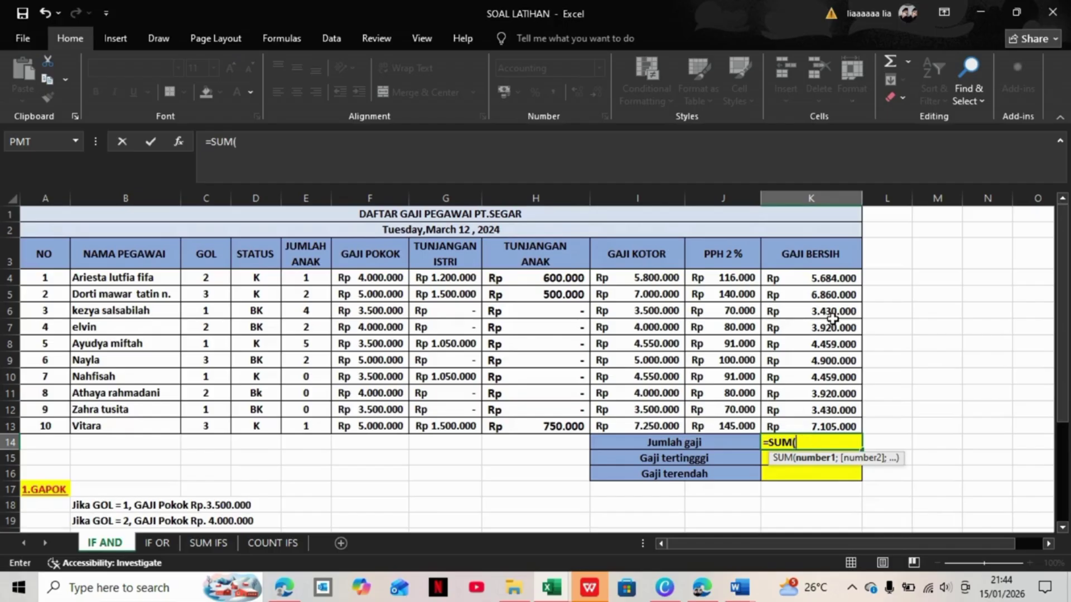
drag(831, 279, 847, 425)
text())
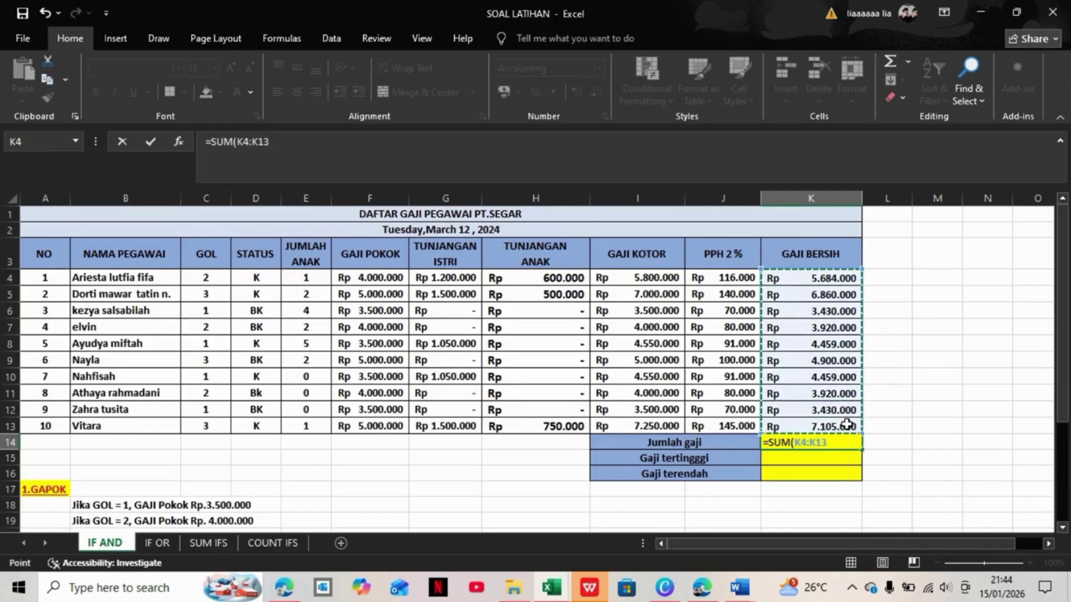
key(Return)
click(849, 441)
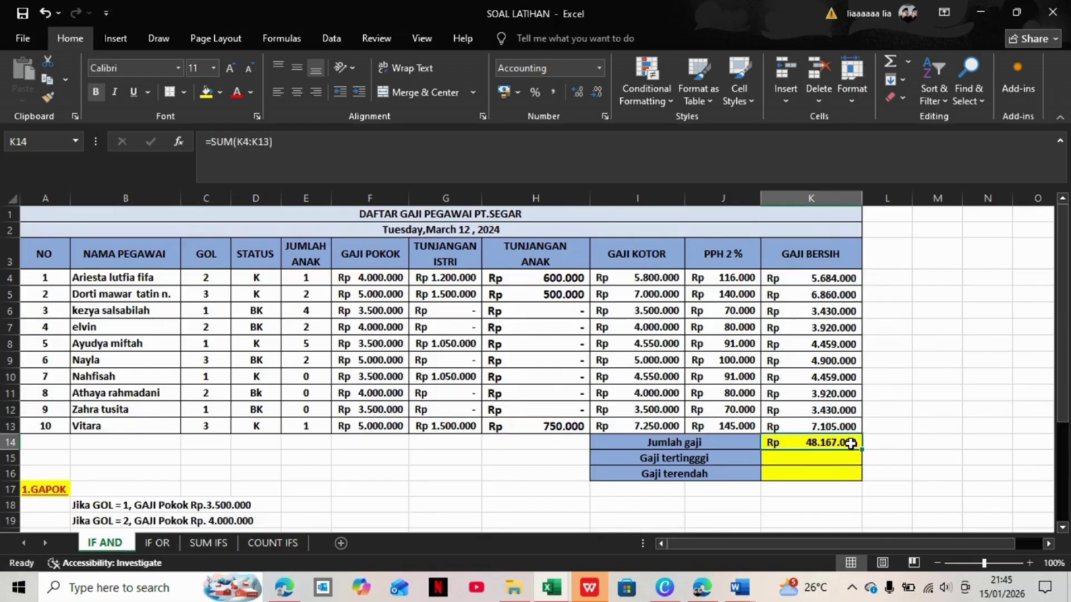
Step: Calculate Gaji tertinggi in K15 with =MAX(K4:K13)
click(844, 456)
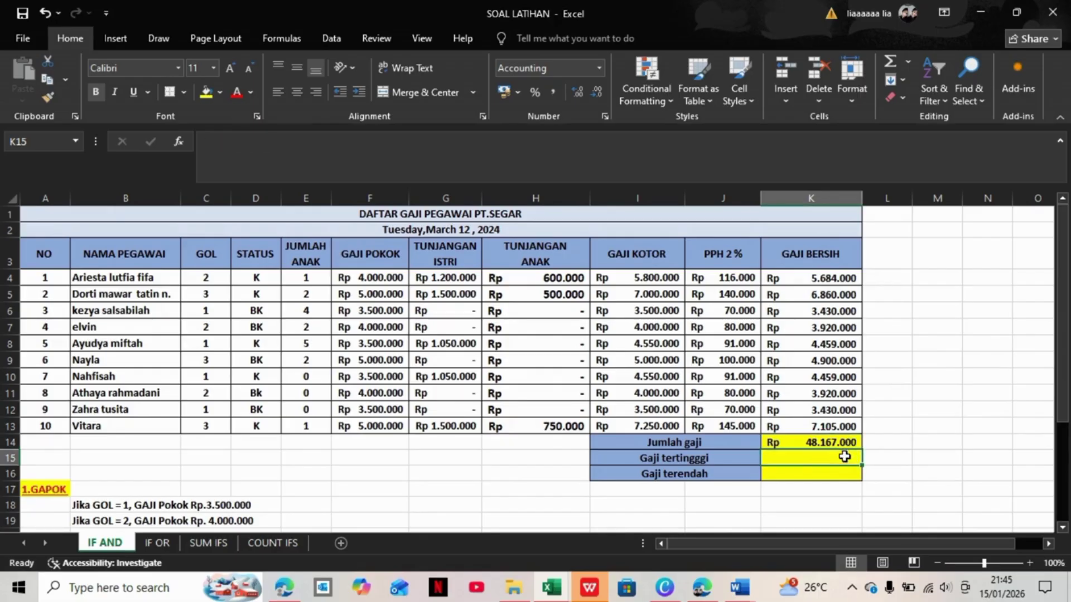
text(=)
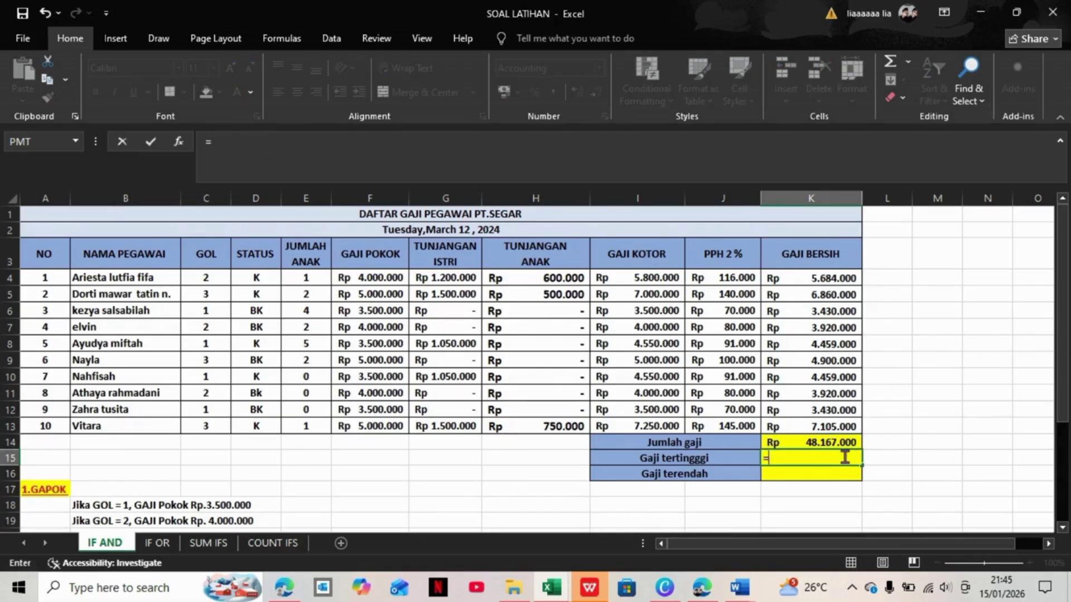
text(MA)
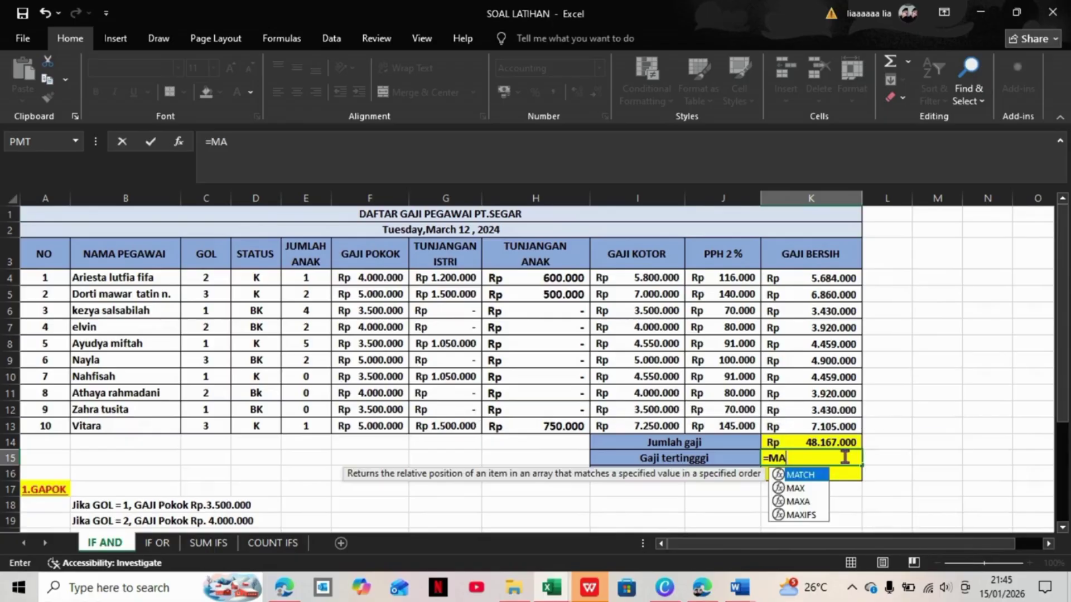
text(X()
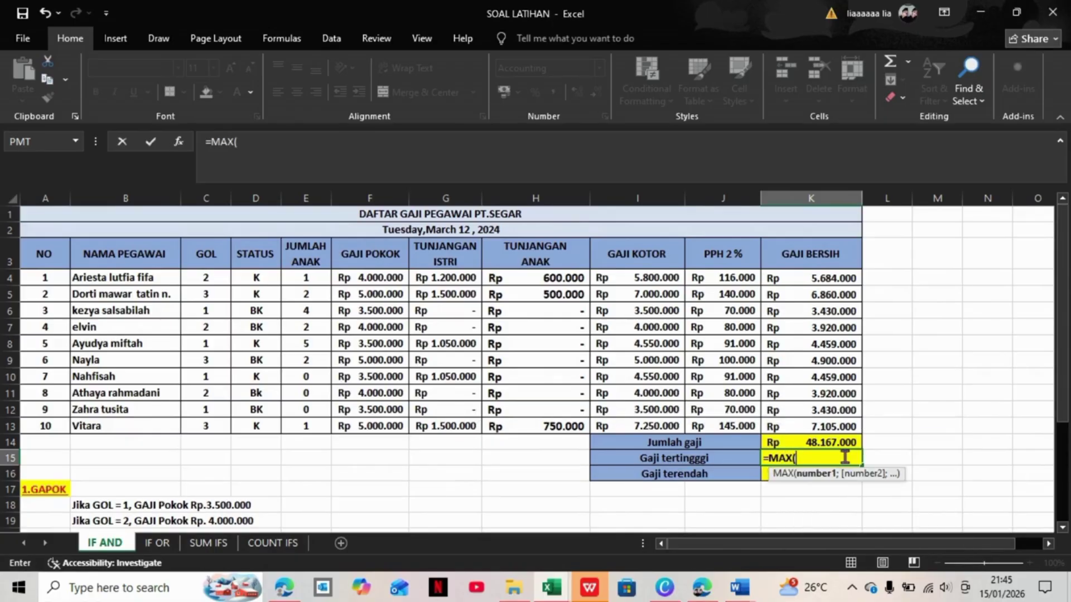
drag(832, 278, 830, 418)
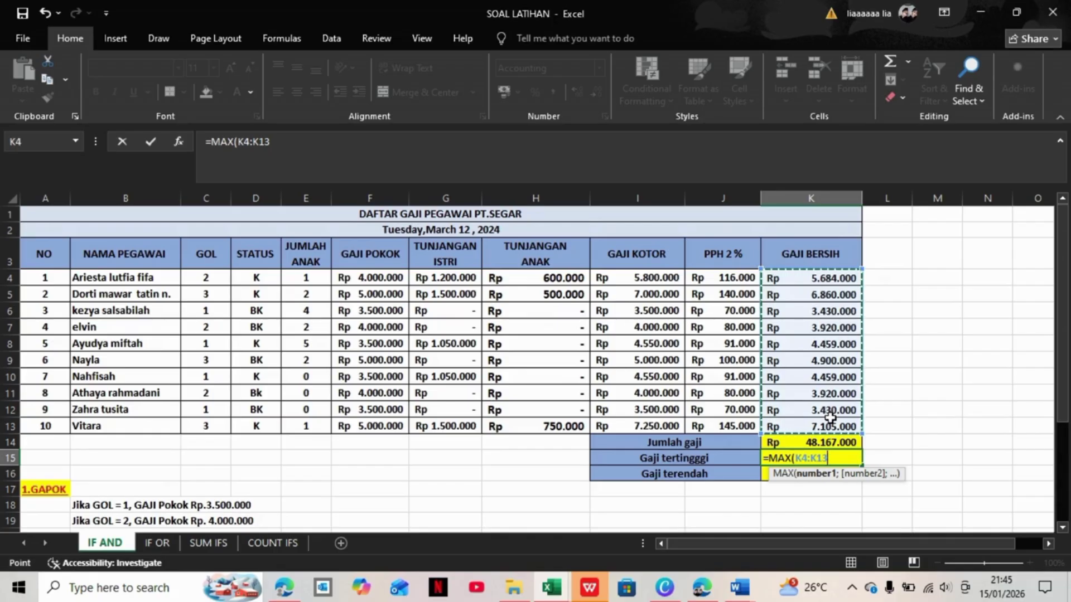
text())
key(Return)
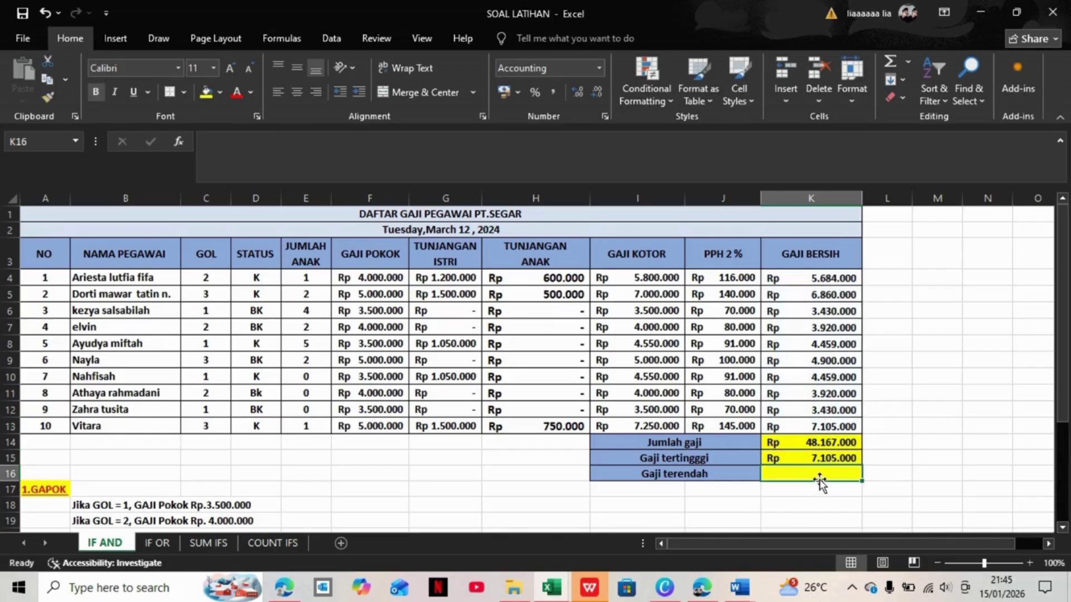
Step: Calculate Gaji terendah in K16 with the MIN function over K4:K13
text(=)
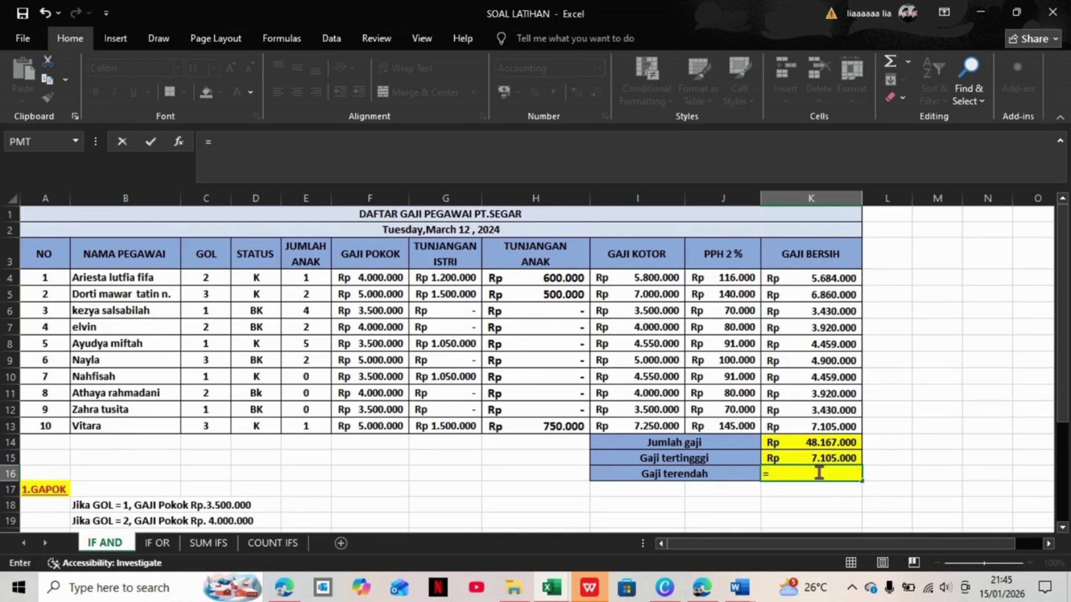
text(MIN)
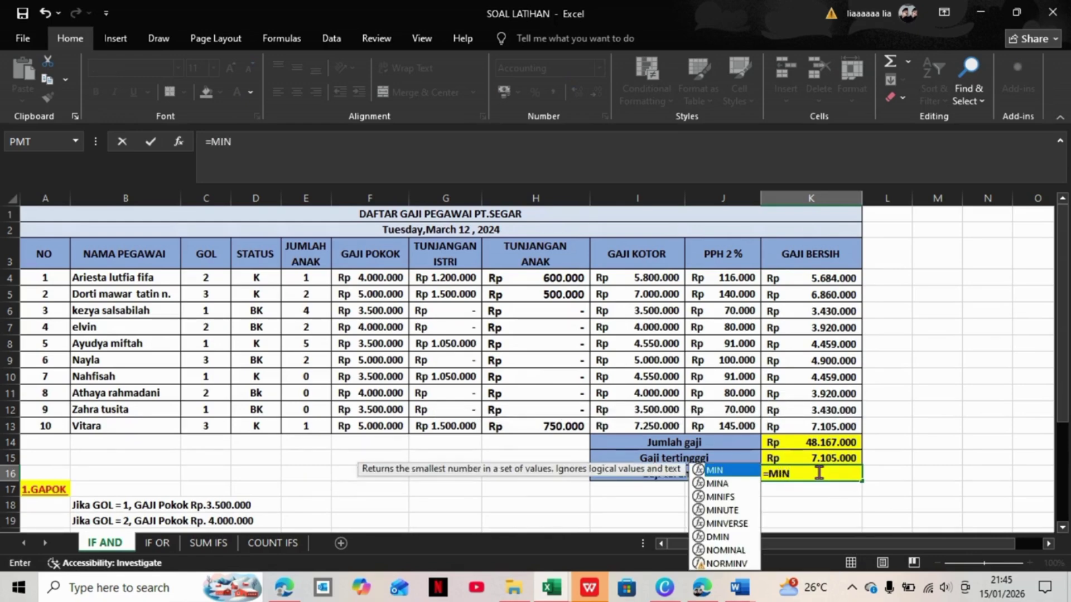
text(()
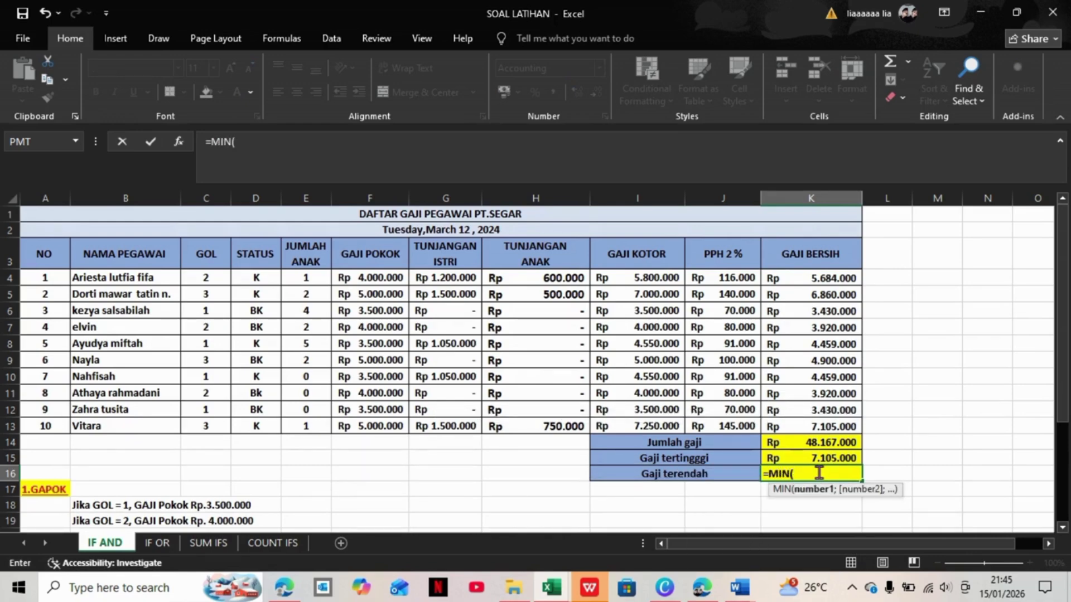
click(818, 284)
drag(818, 284, 826, 417)
key(Return)
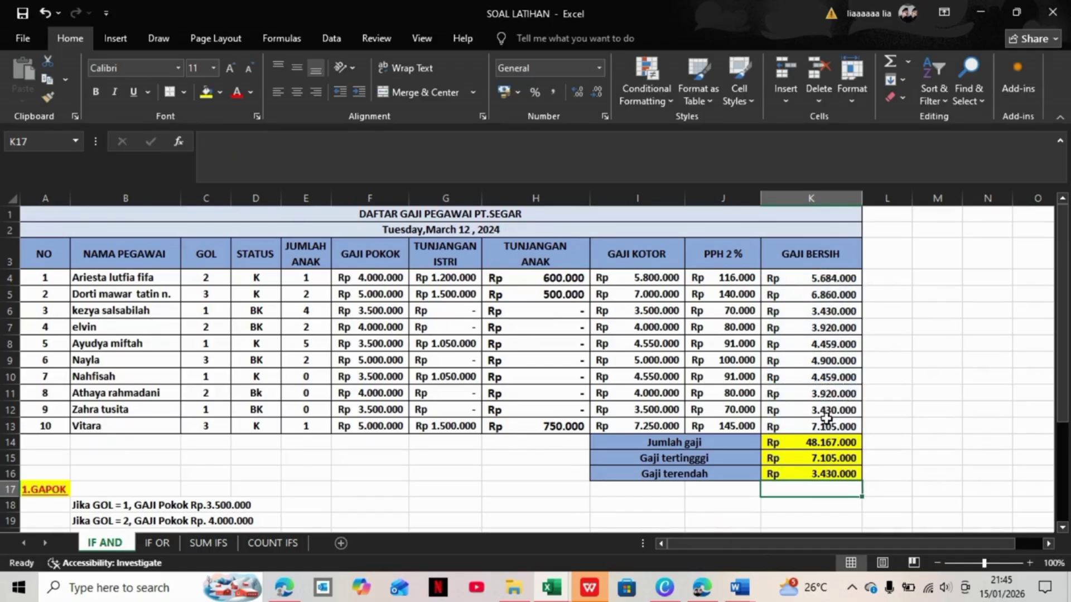
click(920, 443)
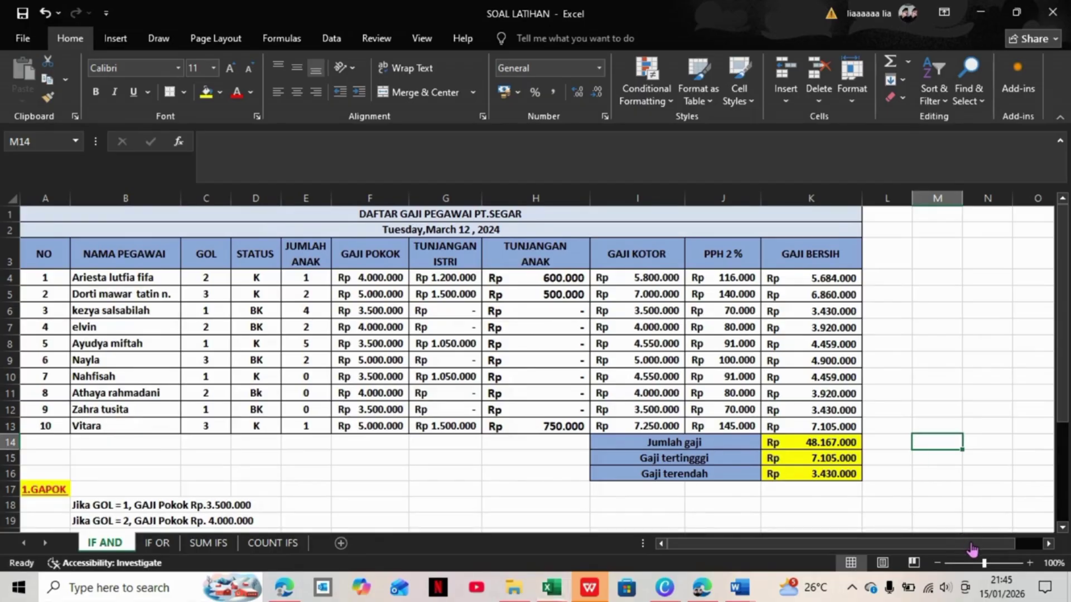
Step: On the IF OR sheet, begin the GAJI POKOK formula in F4 with an IF testing C4=1, following the GAPOK rules
click(157, 543)
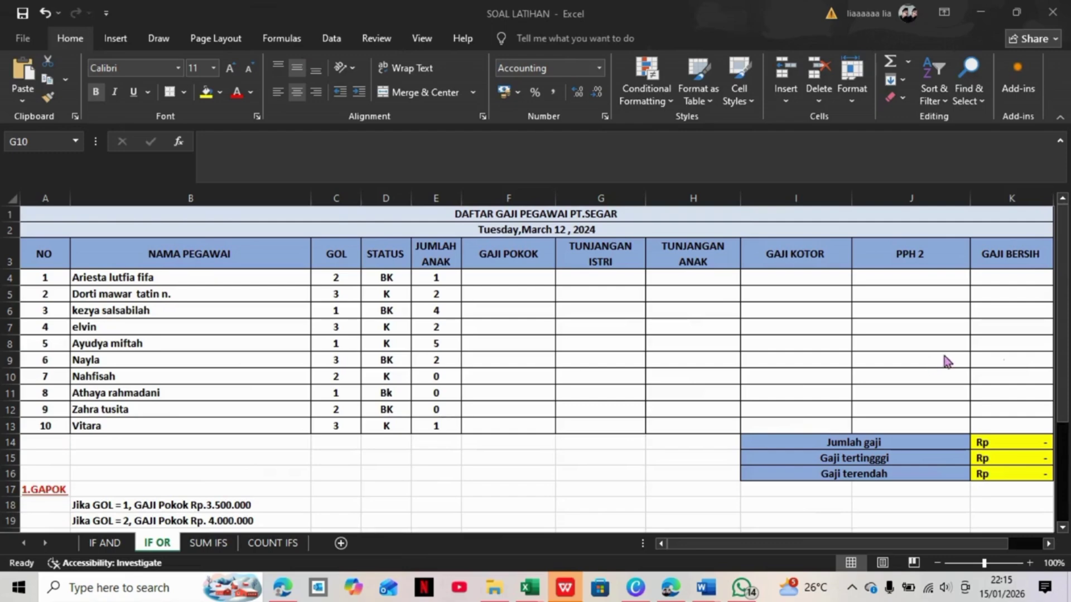
click(1063, 313)
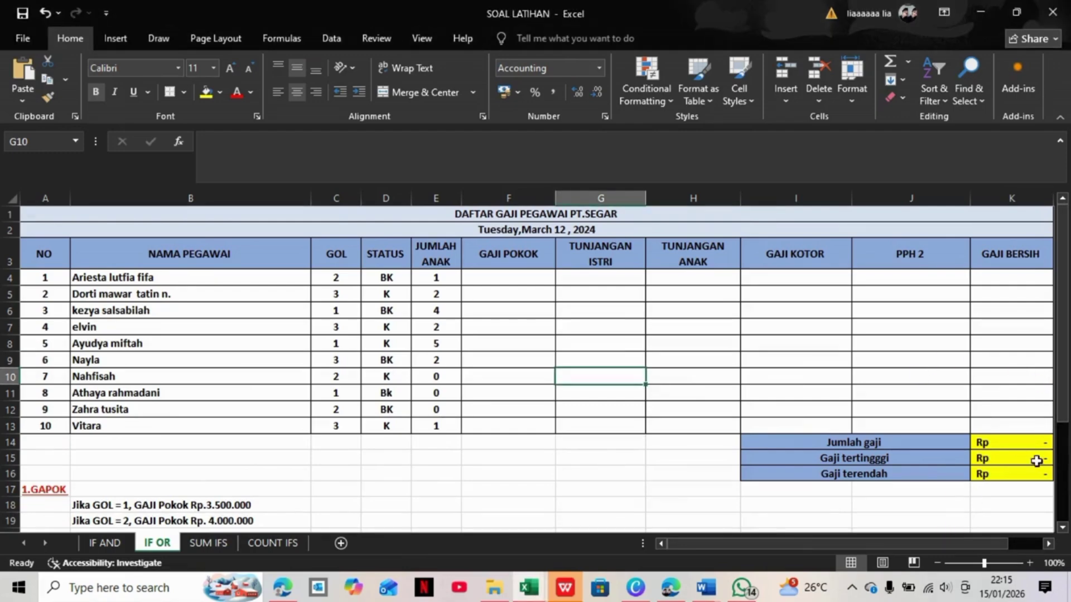
drag(1063, 378, 1065, 491)
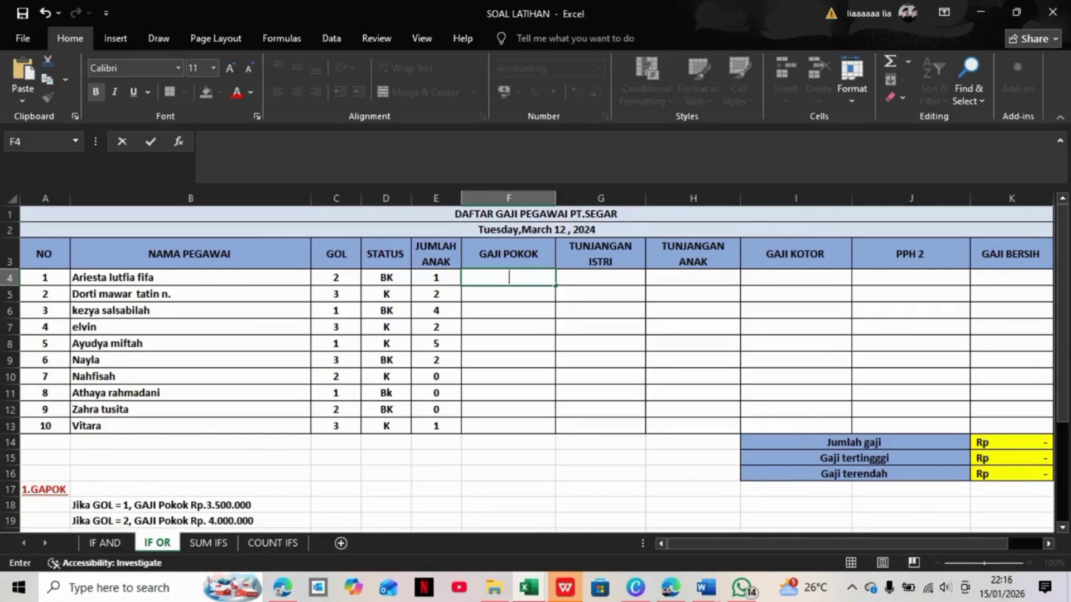
drag(1064, 356, 1064, 297)
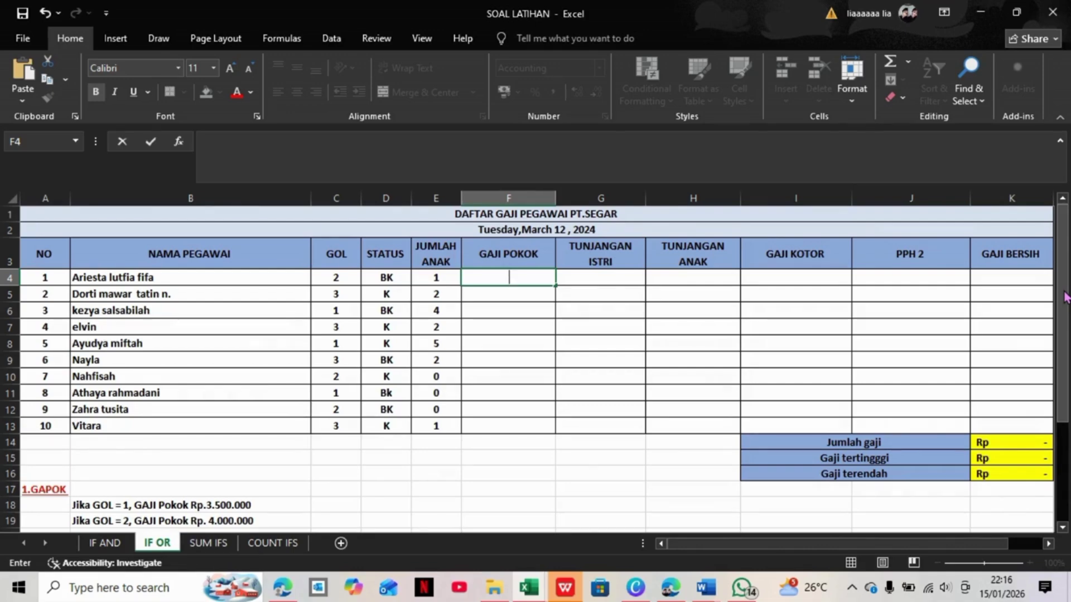
drag(1062, 415, 1058, 505)
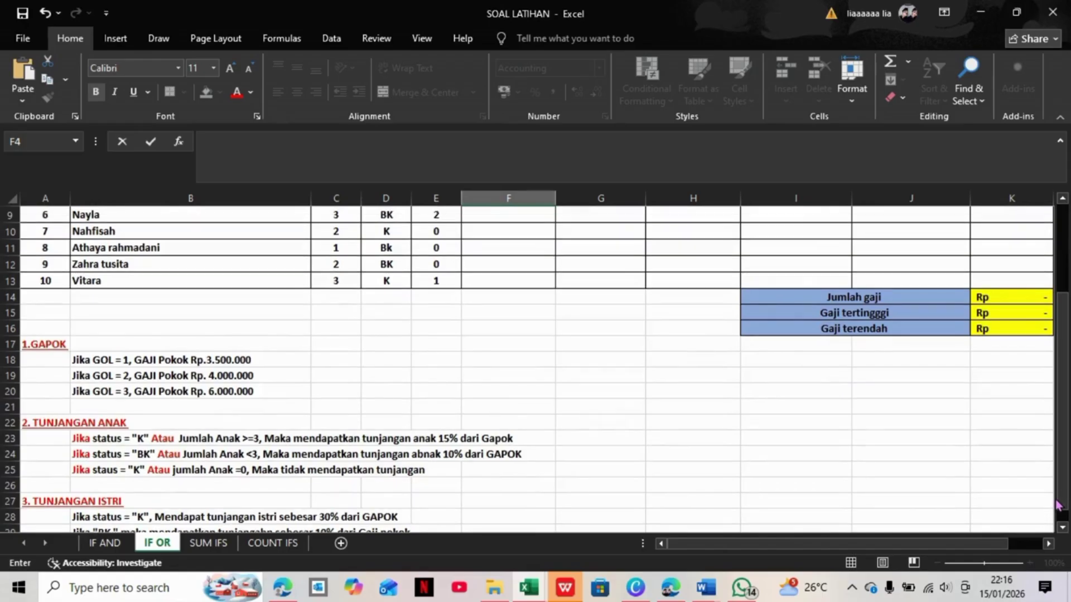
drag(1065, 417, 1066, 306)
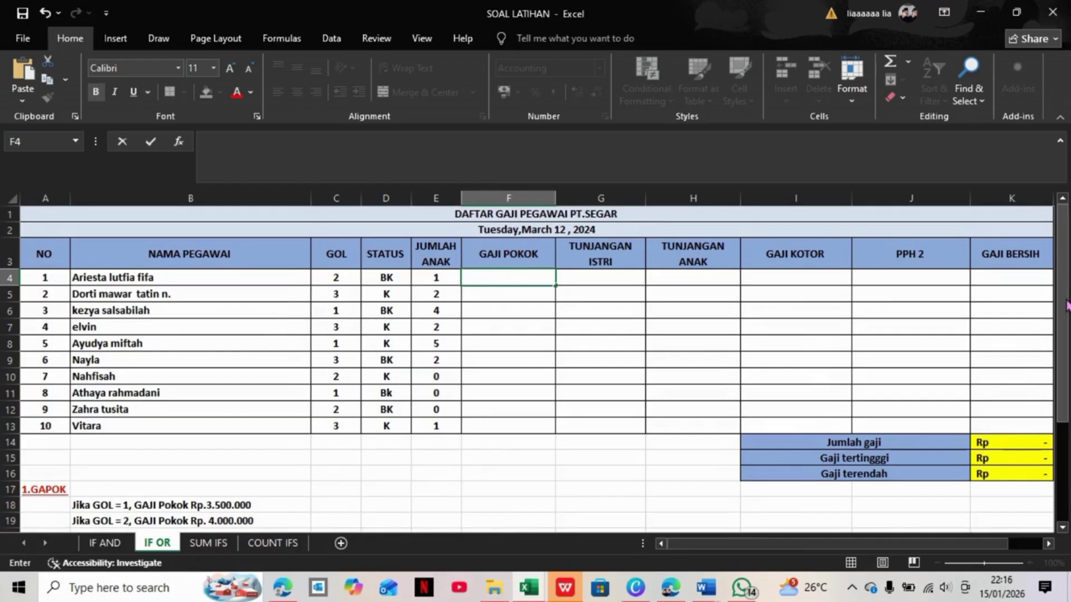
text(=IF)
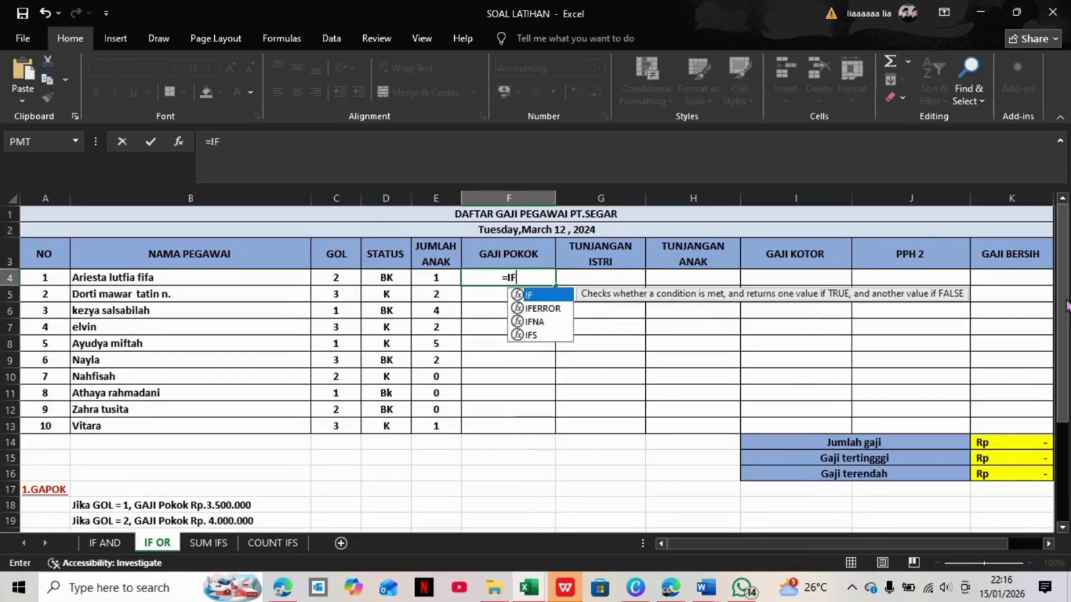
text(()
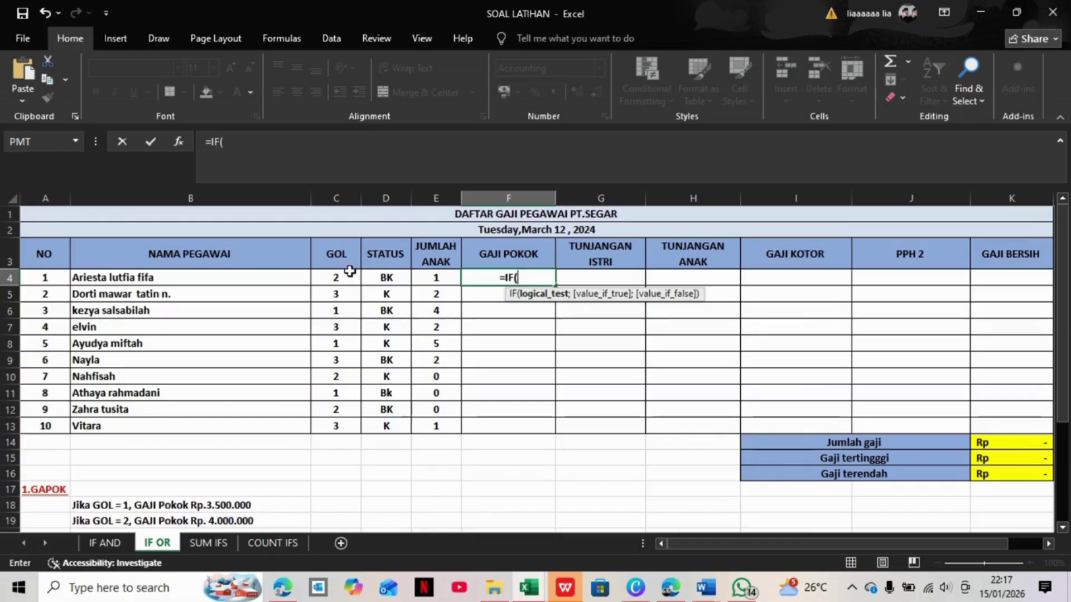
click(351, 274)
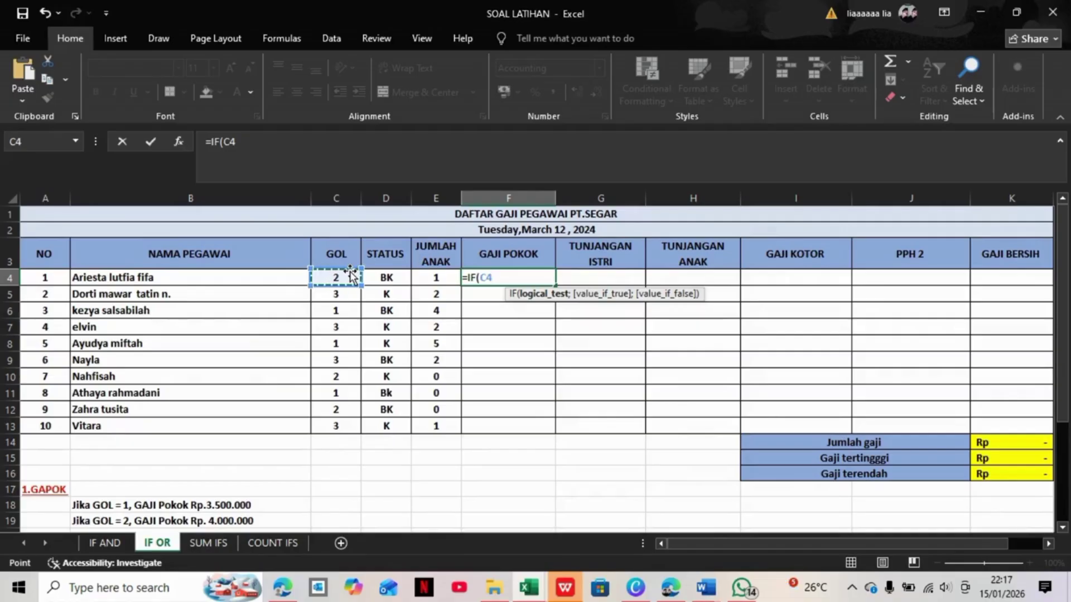
text(=)
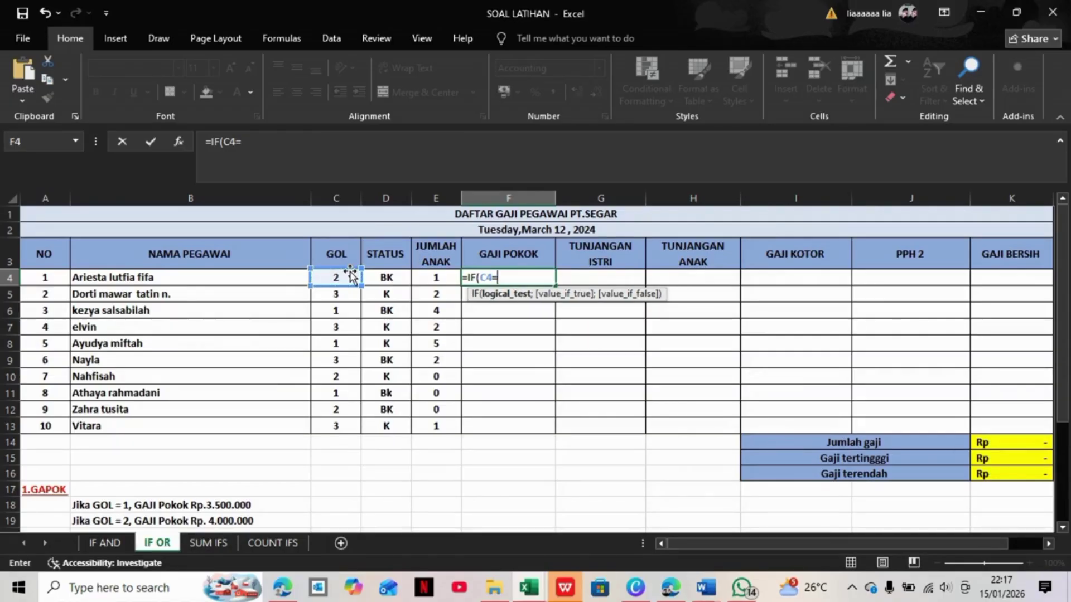
text(1;)
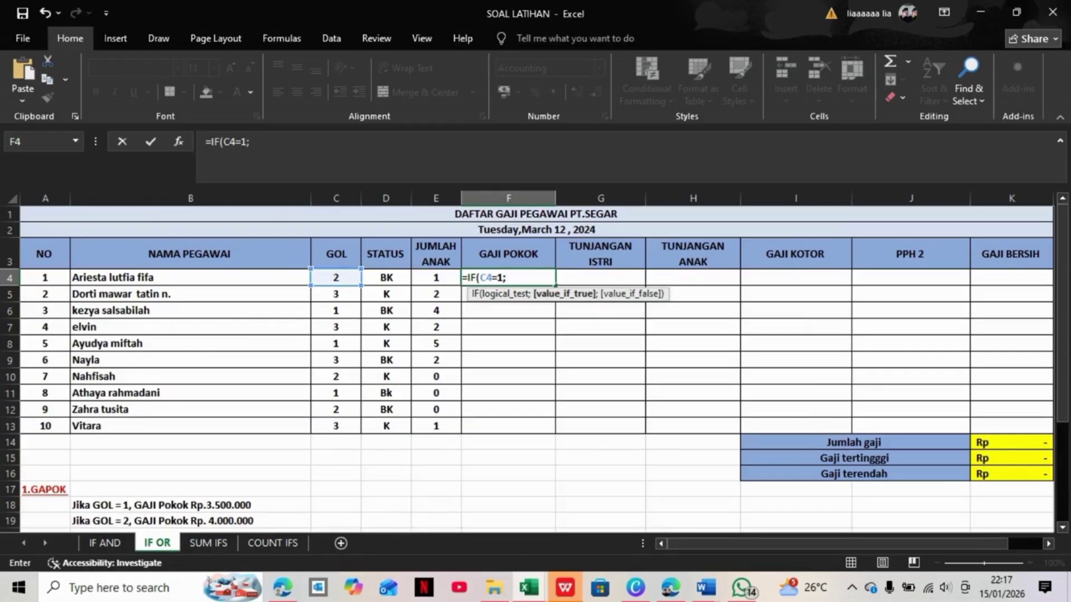
Step: Return 3500000 when C4=1 in the F4 formula and start a nested IF as its false value
drag(1065, 349, 1065, 371)
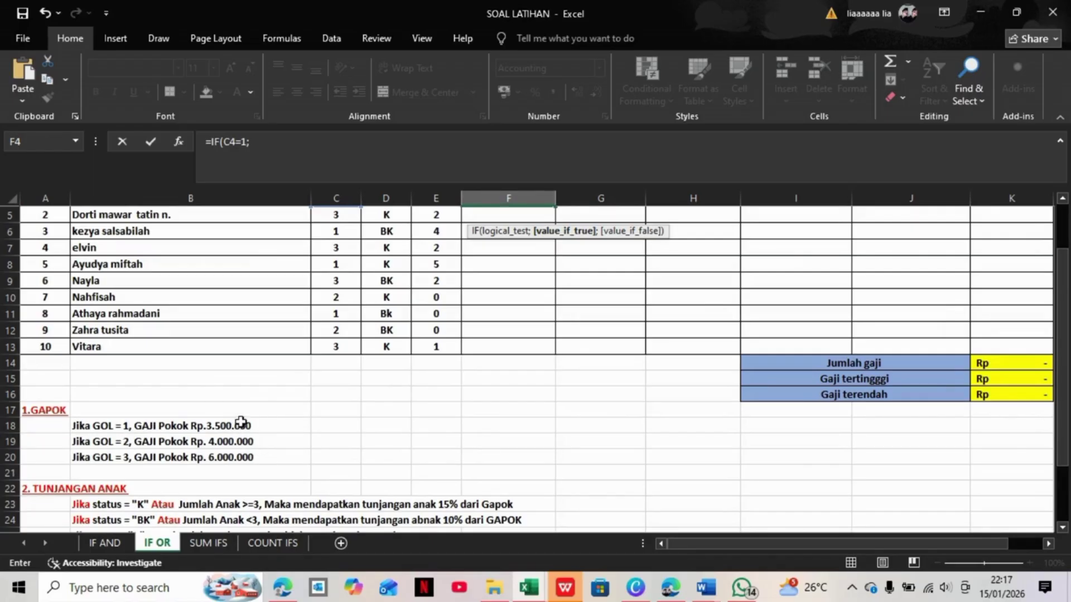
drag(1064, 313, 1059, 229)
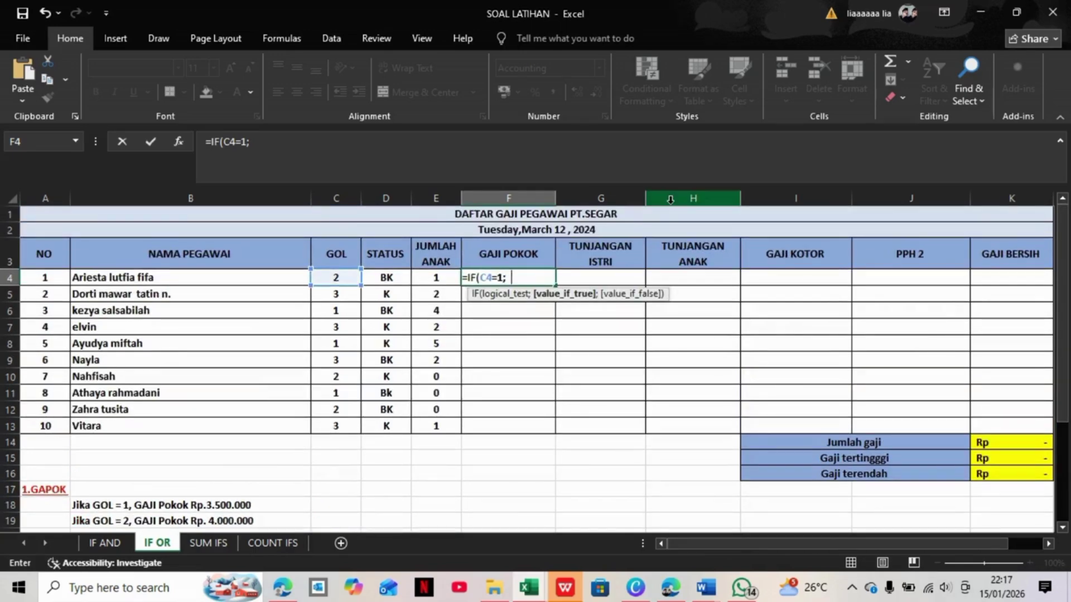
text(35)
text(00)
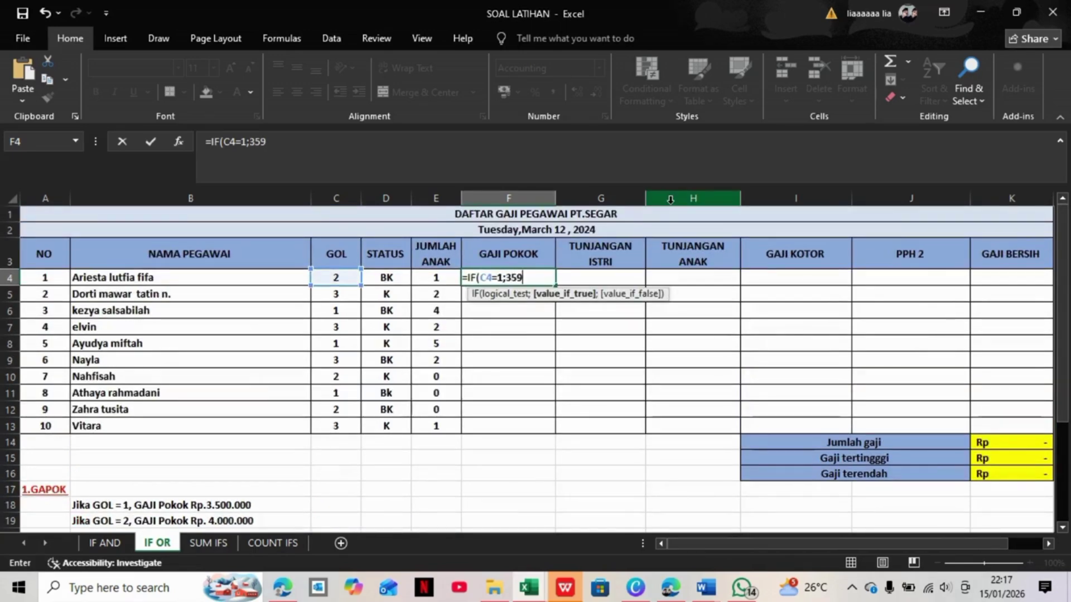
key(BackSpace)
key(BackSpace)
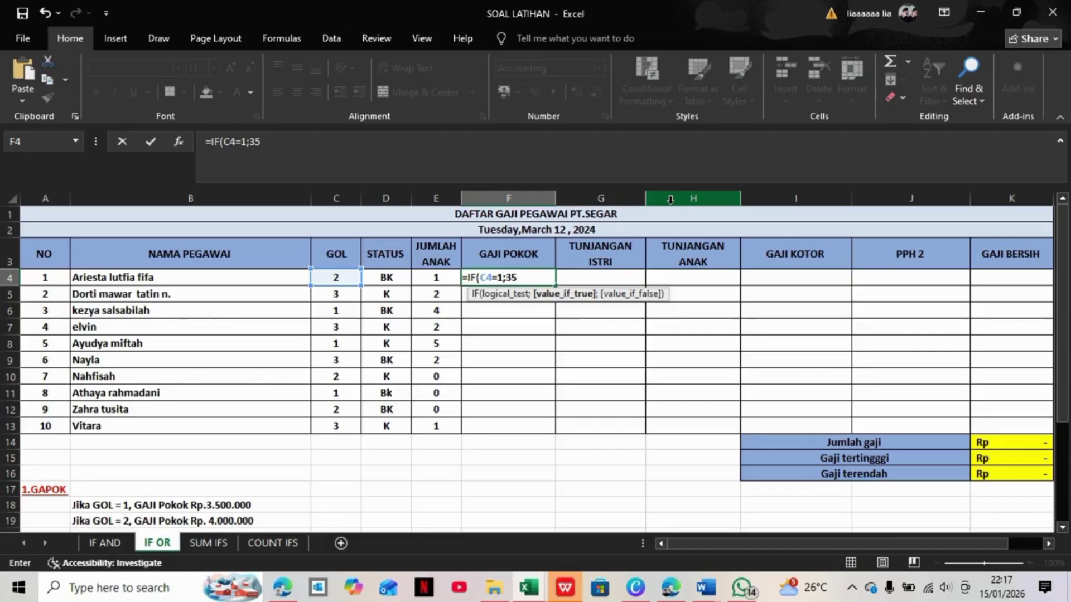
text(00000;IF)
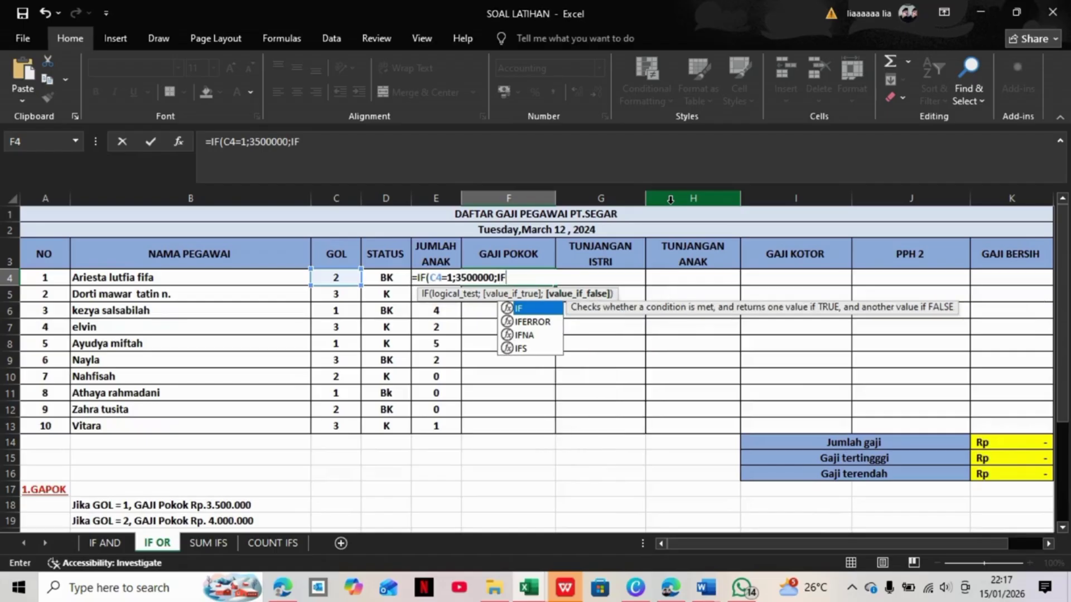
Step: Make the second IF in the F4 formula test C4=2 and return 4000000
text(()
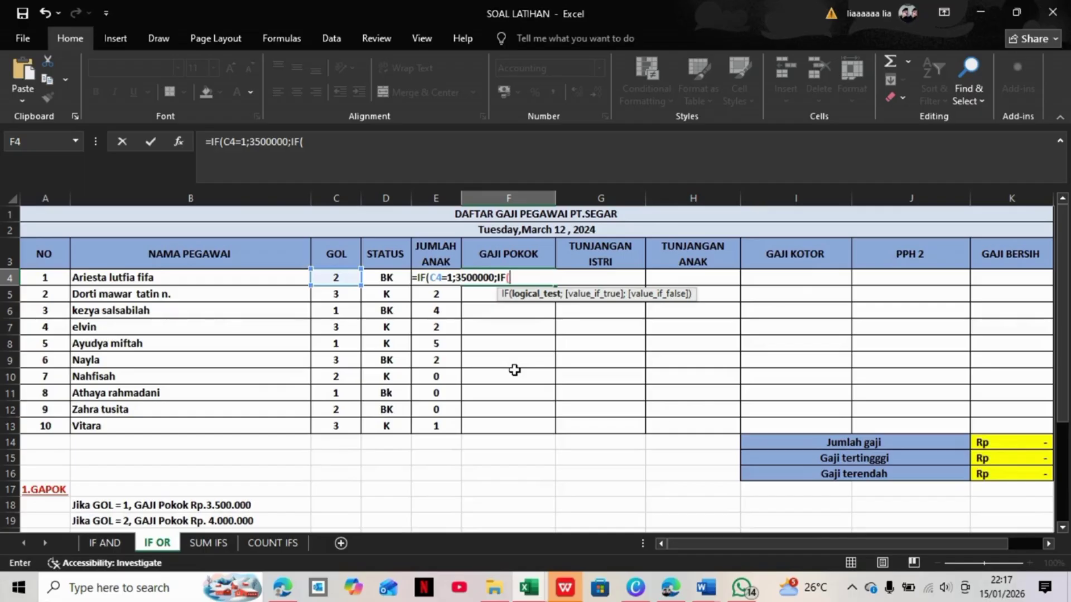
click(341, 277)
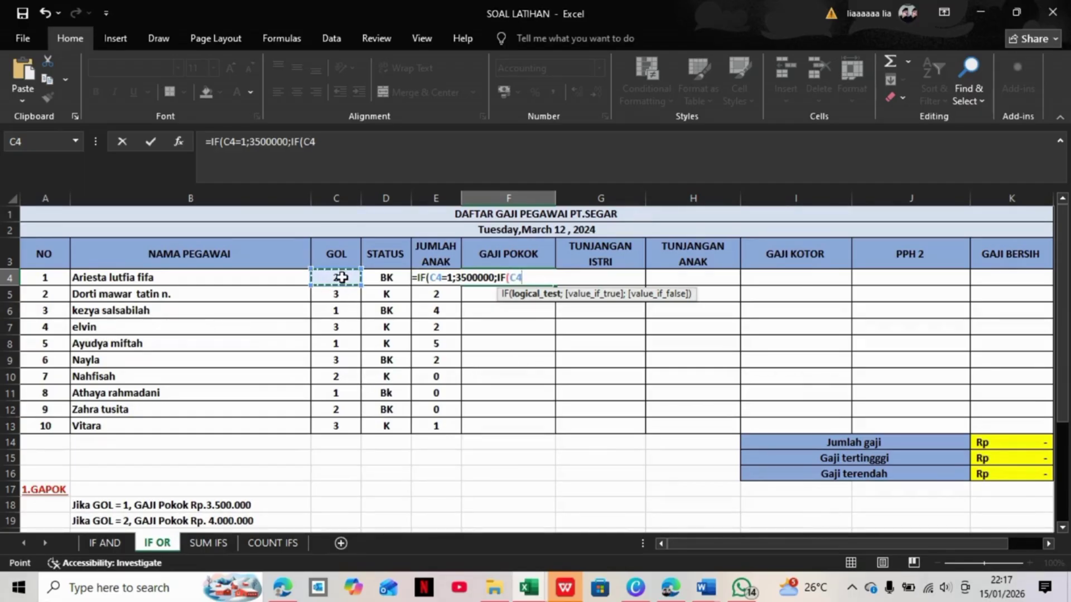
text(=2;)
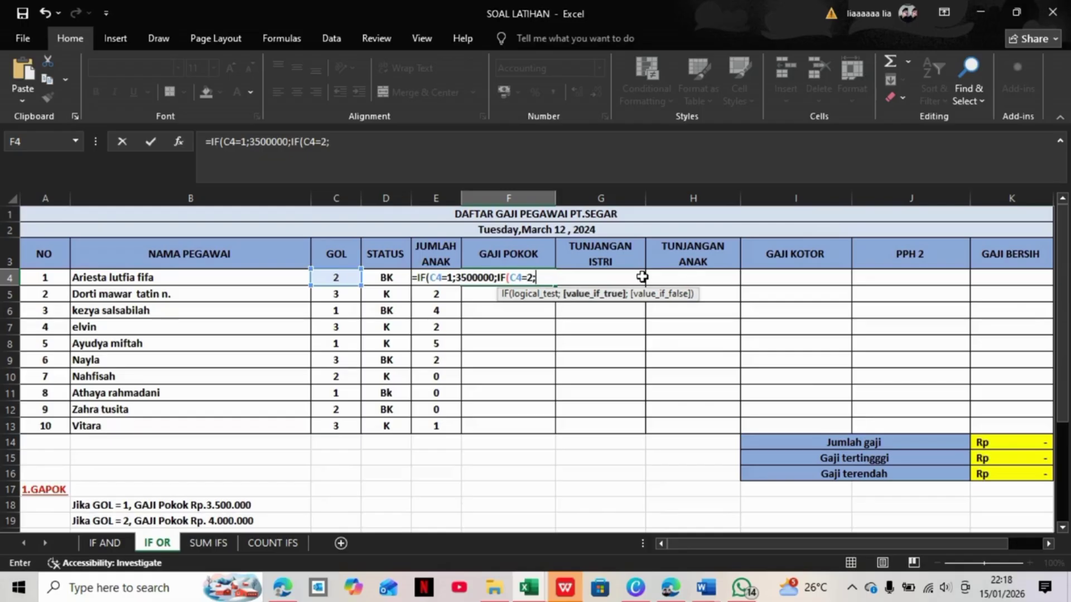
mouse_move(1066, 371)
mouse_down()
mouse_move(1067, 394)
mouse_move(1065, 357)
mouse_up()
text(400)
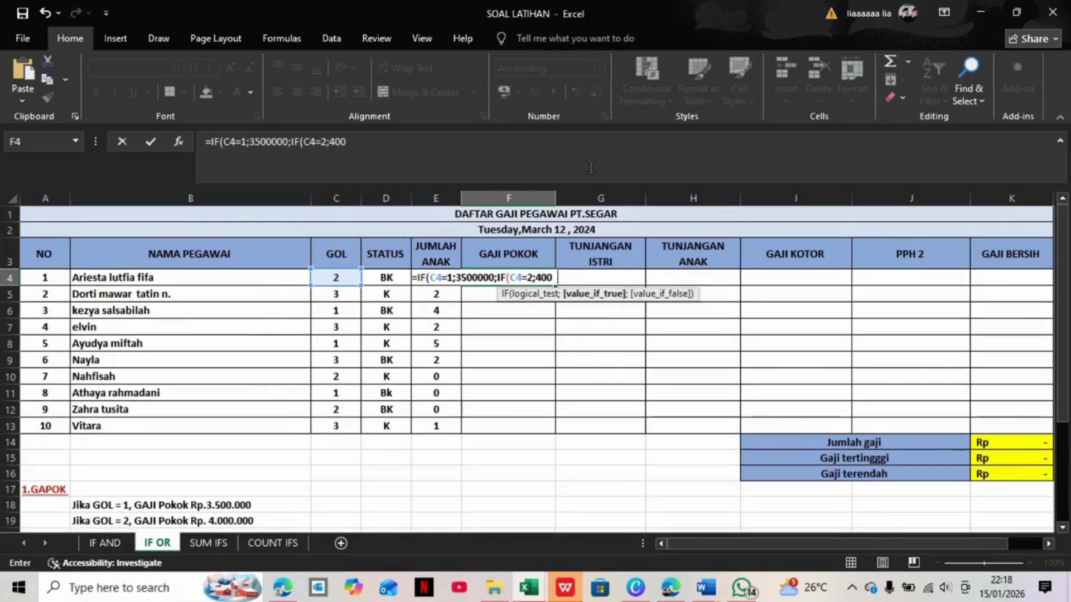
text(0000;)
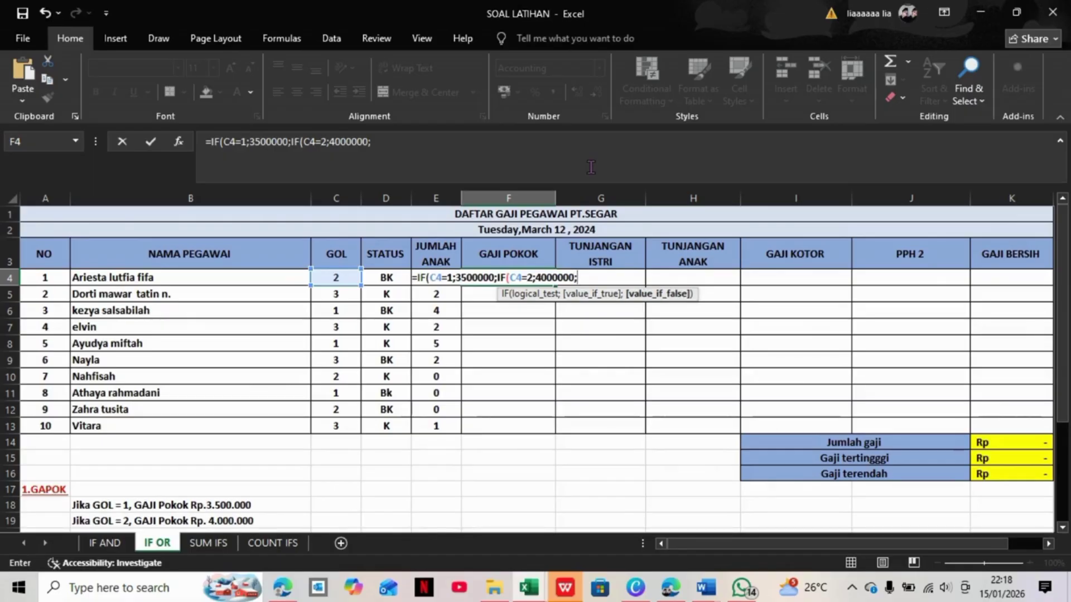
Step: Add a third nested IF testing C4=2 that returns 6000000, close all three brackets and enter the F4 formula
text(IF)
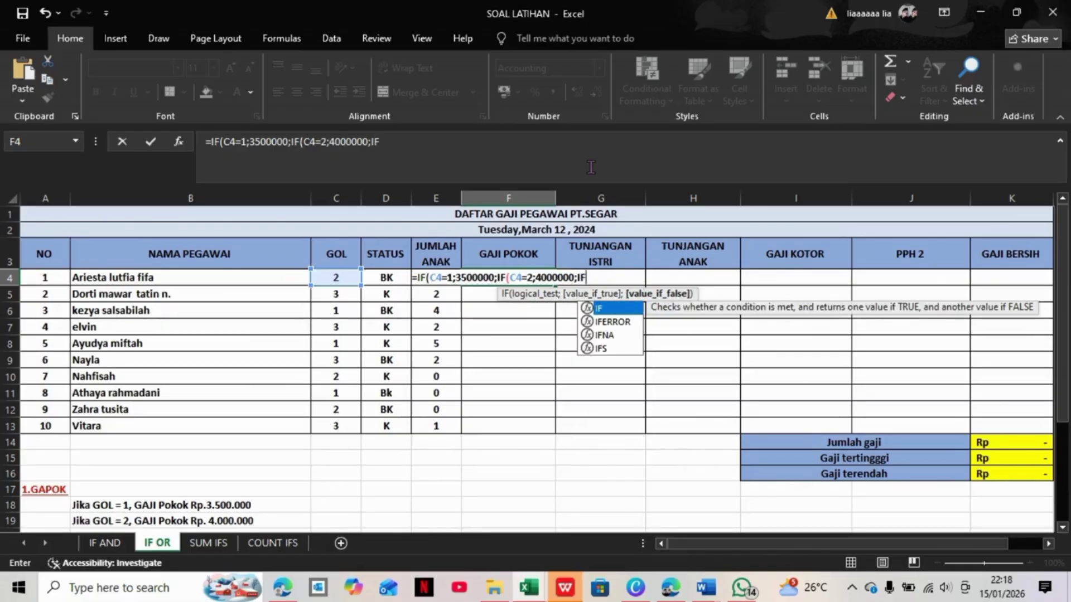
text(()
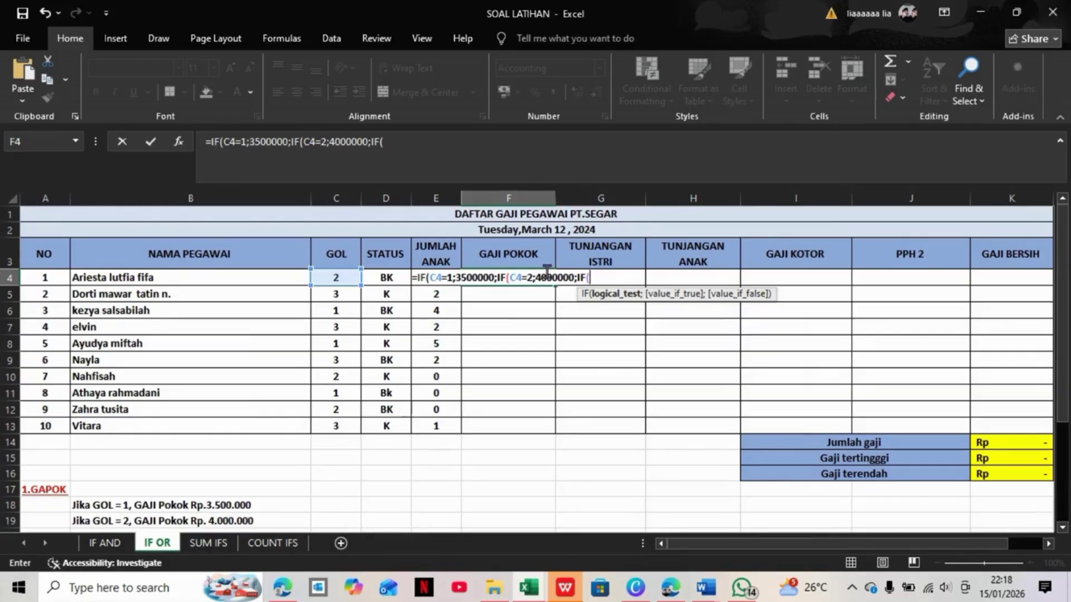
click(343, 278)
text(=)
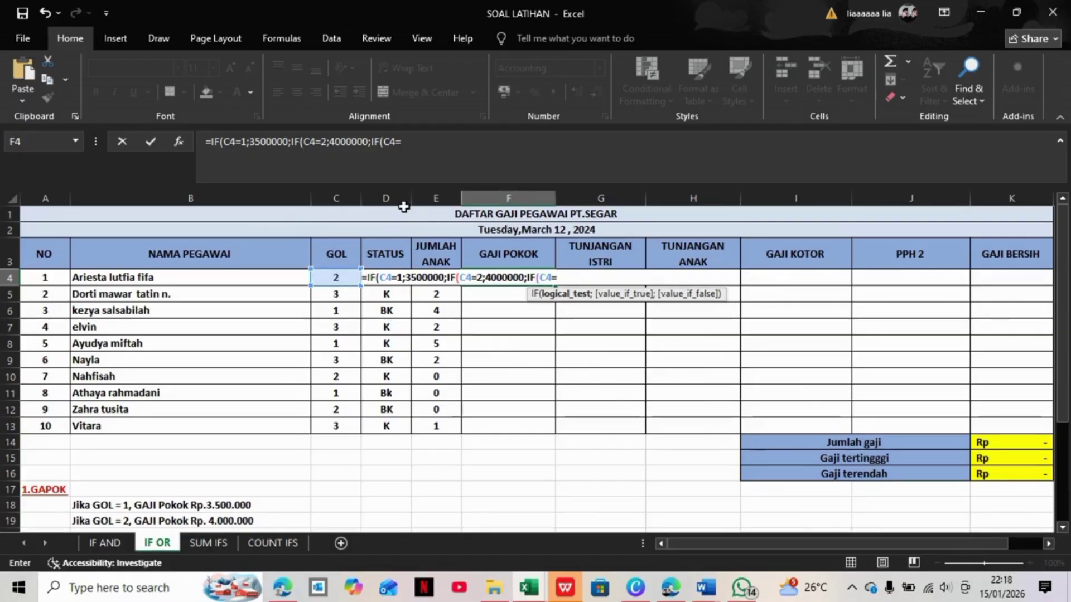
text(2)
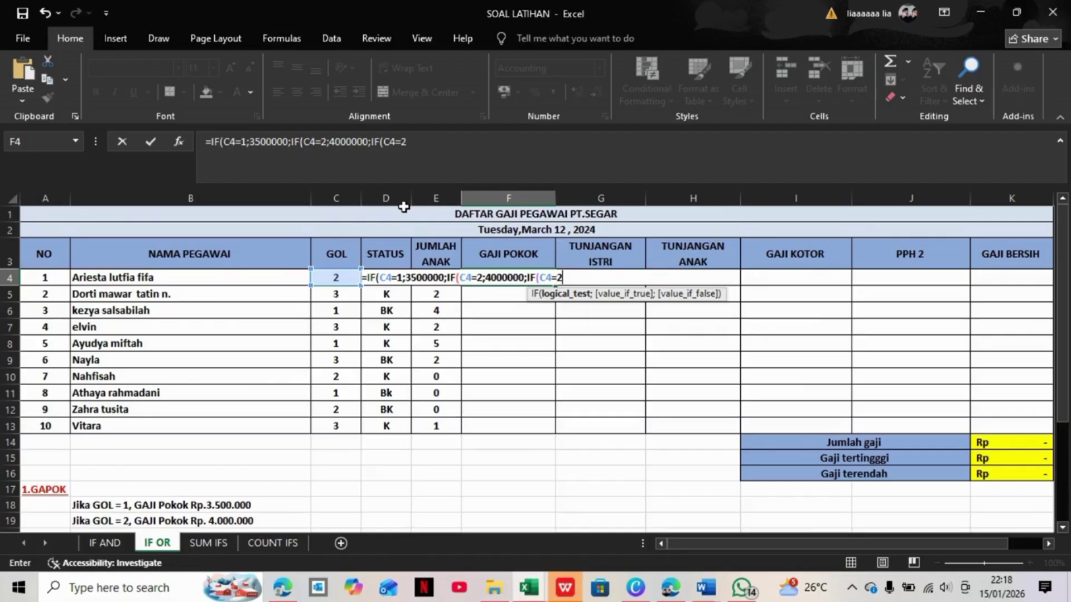
text(;)
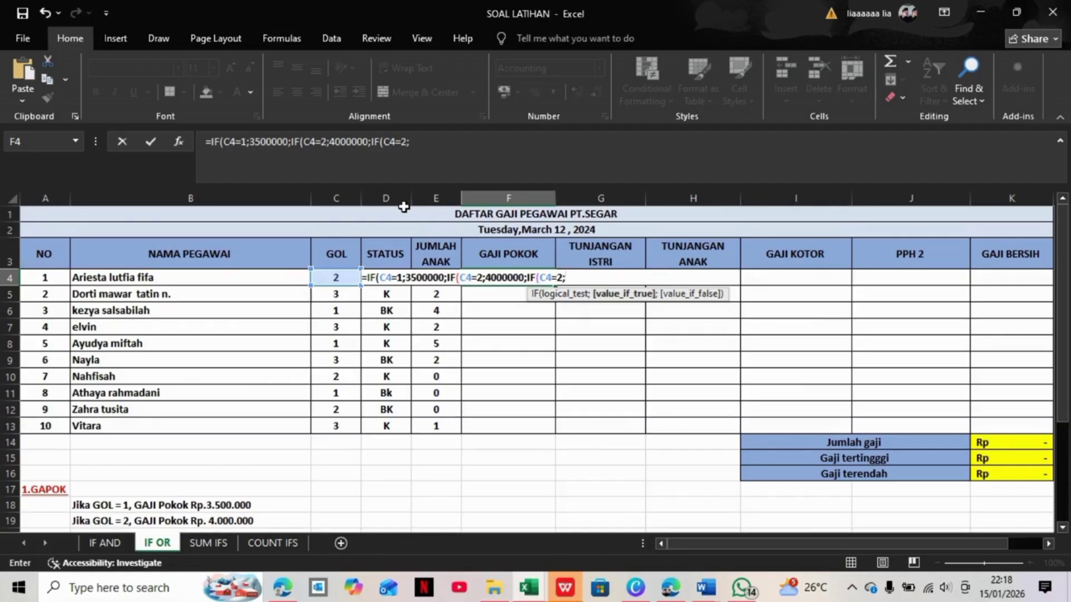
drag(1067, 378, 1067, 430)
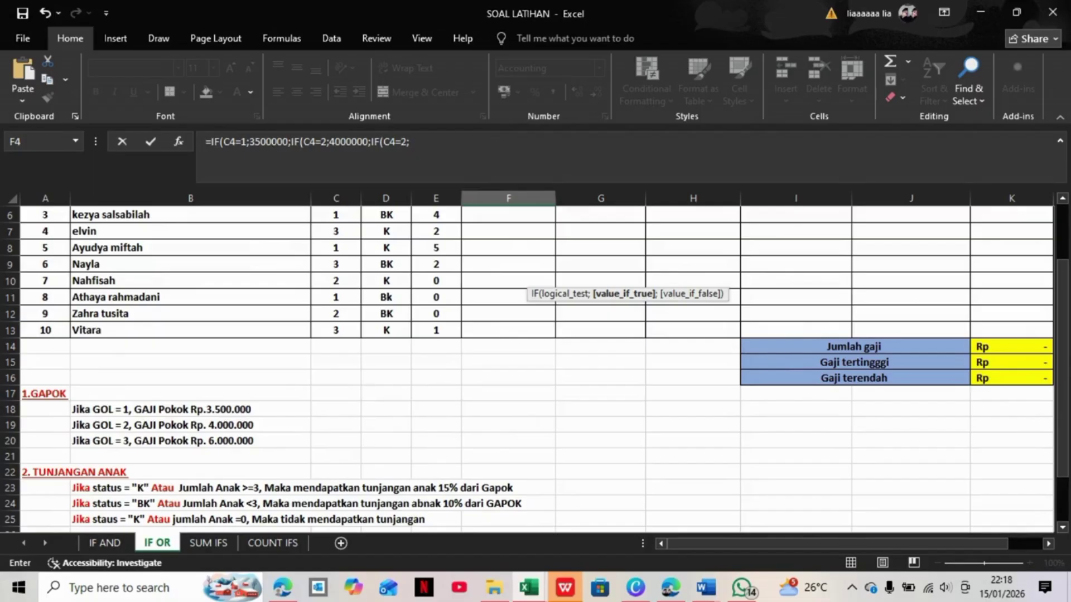
drag(1063, 356, 1062, 265)
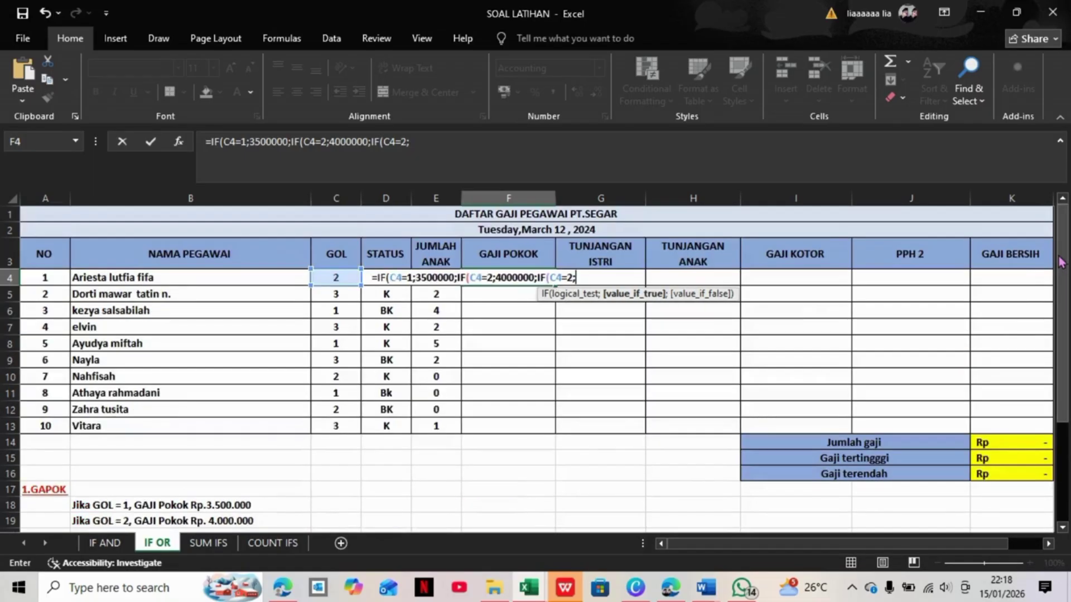
text(6)
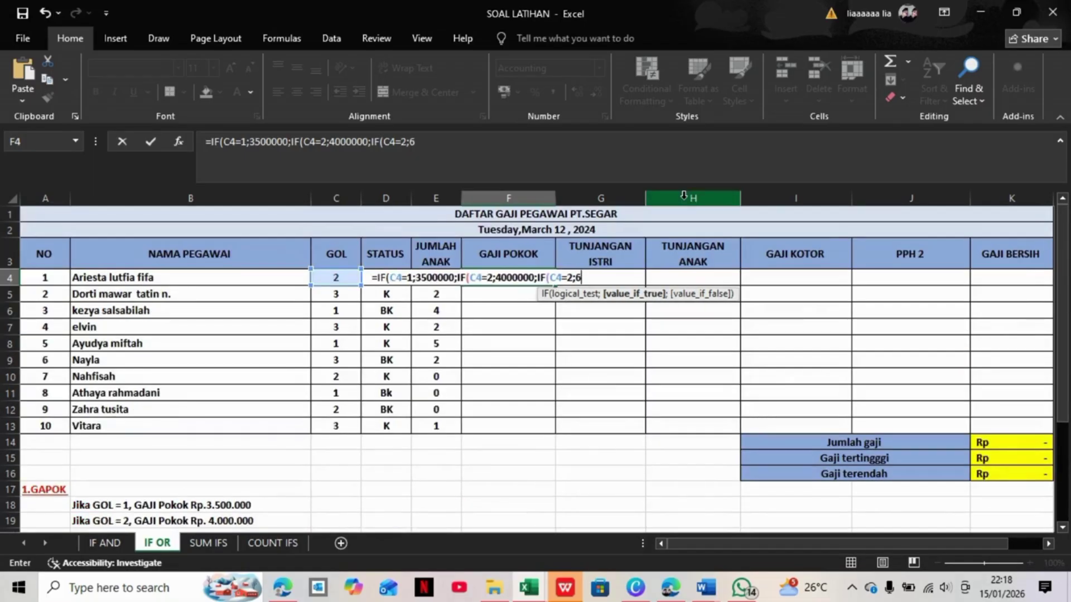
text(000000)
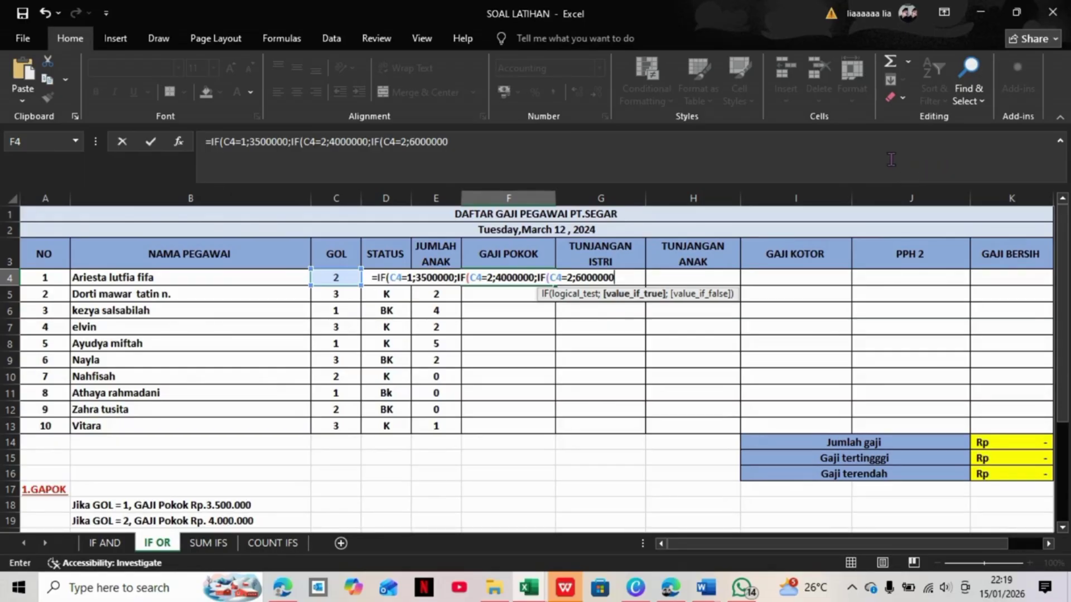
text())
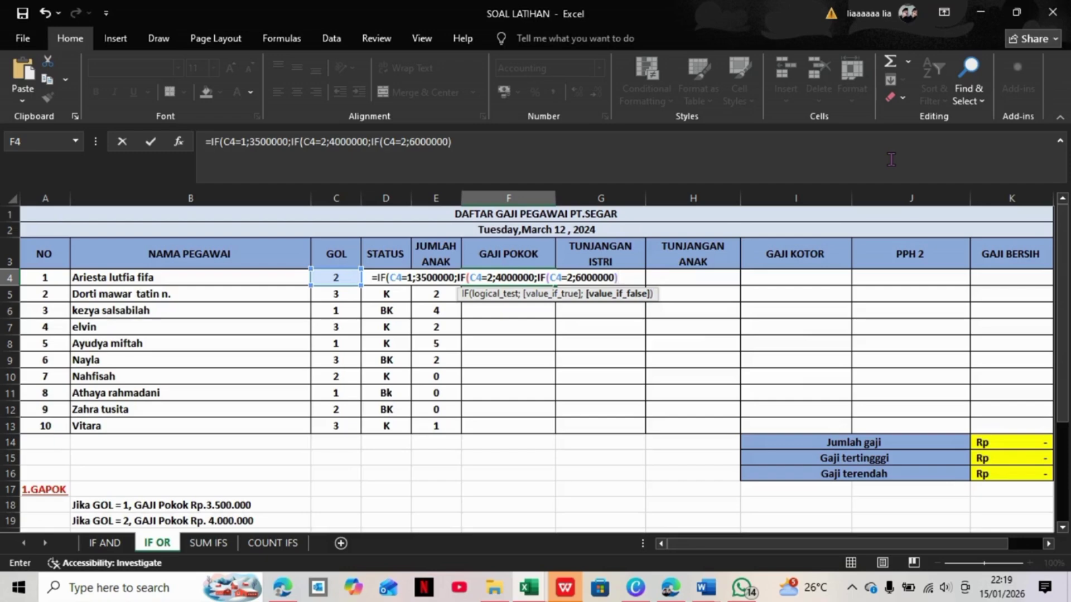
text())
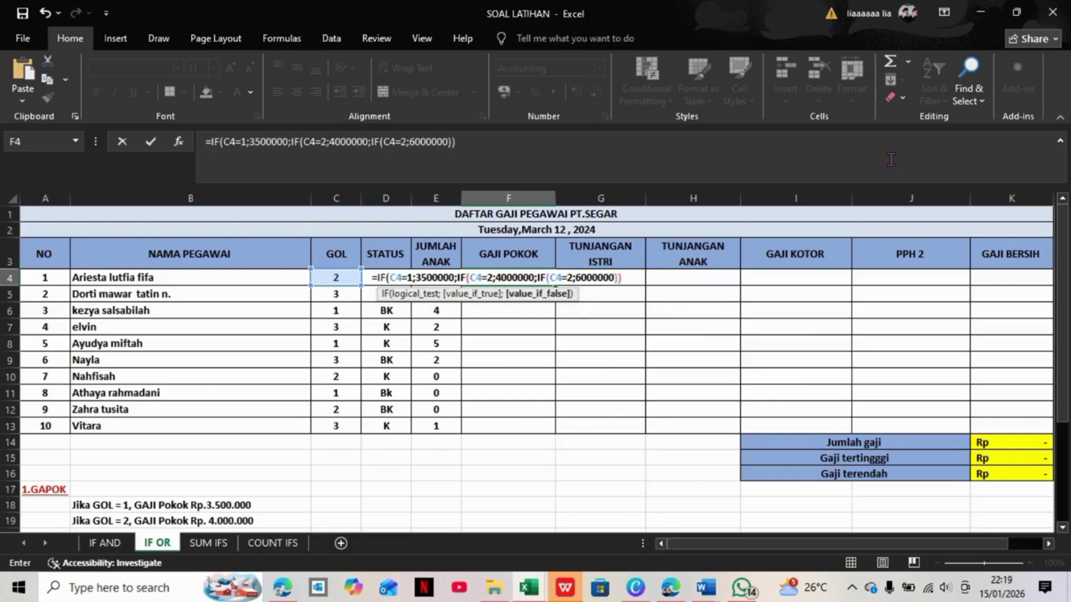
text())
key(Return)
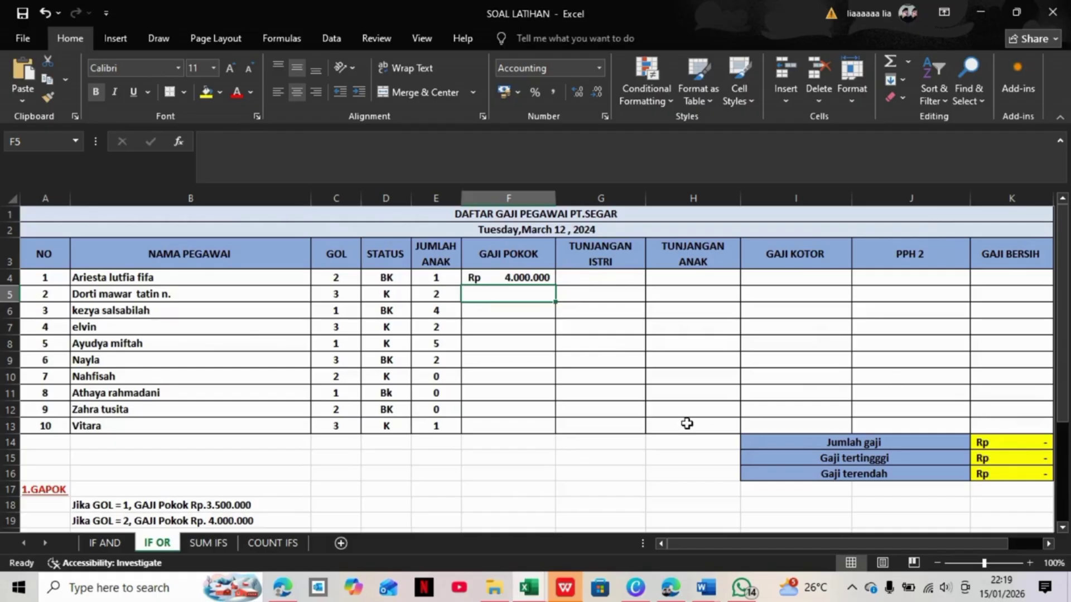
Step: Correct the third test in F4 to C4=3 and fill the GAJI POKOK formula down through F13
click(504, 277)
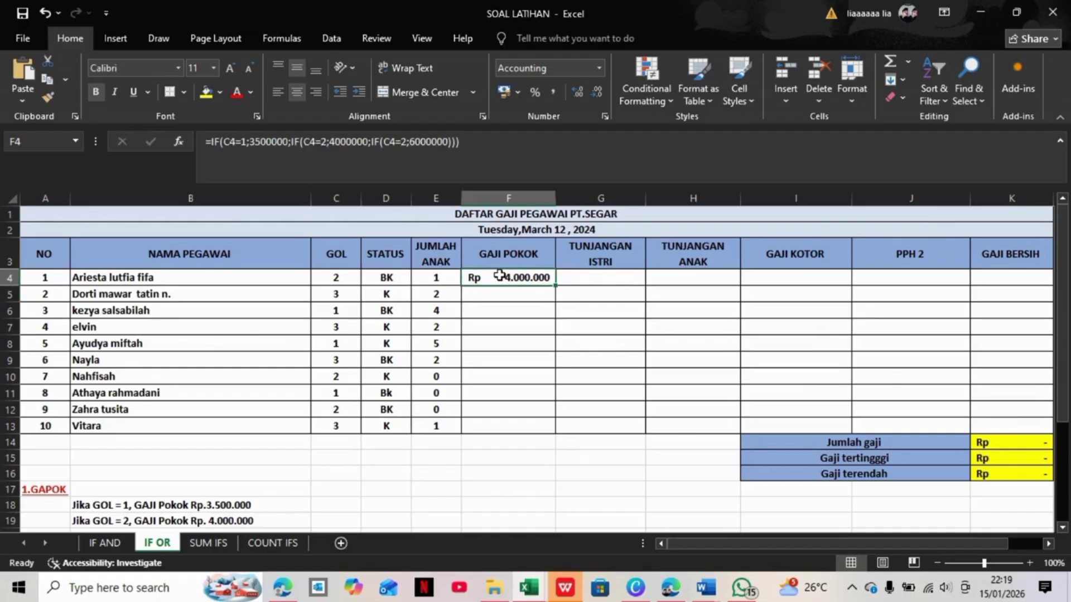
double_click(556, 289)
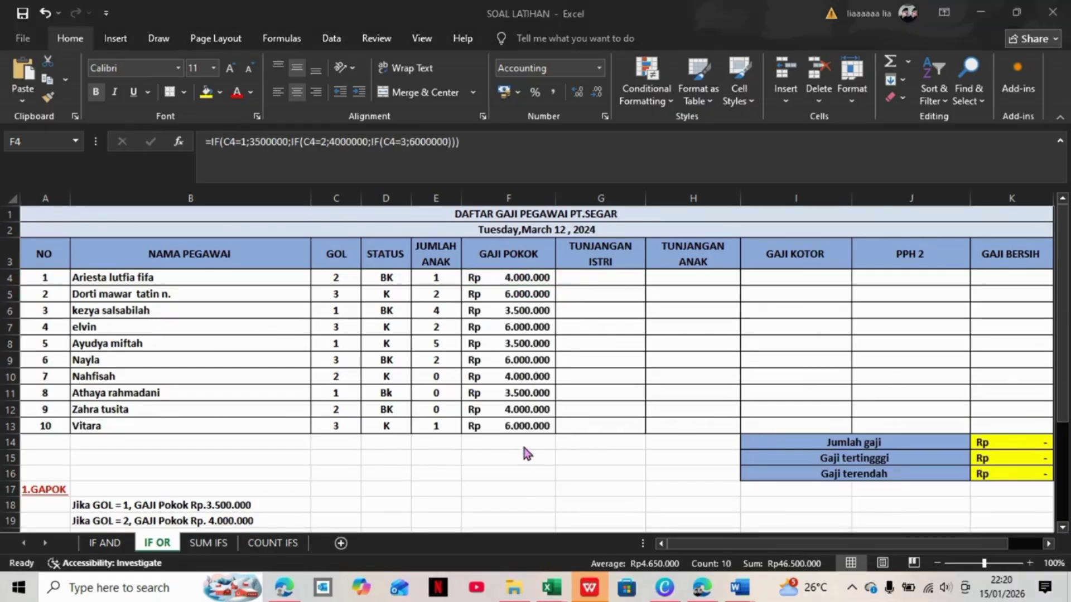
key(F2)
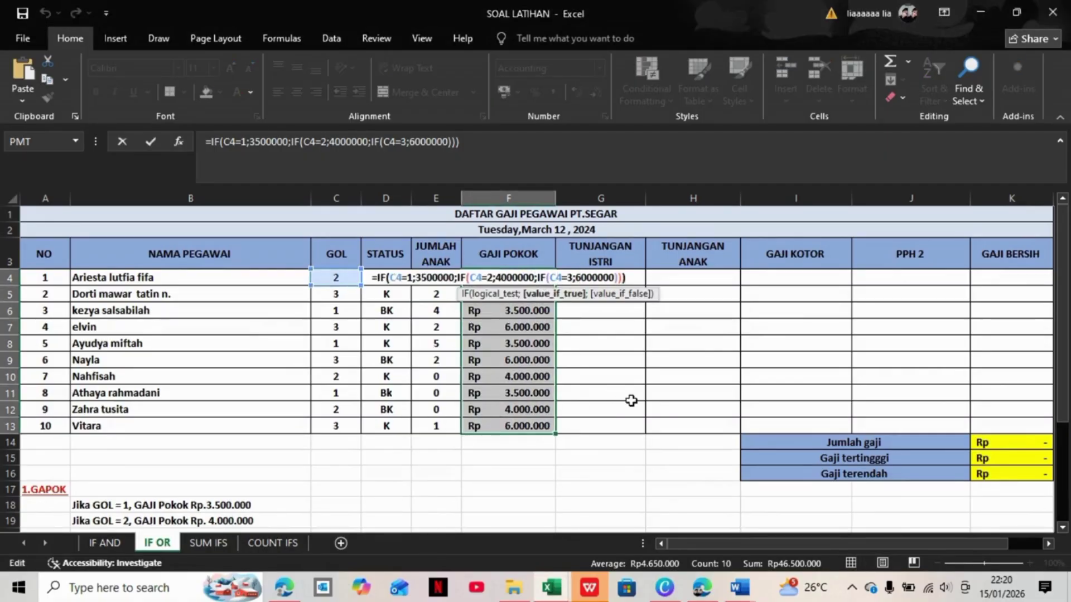
key(Escape)
Step: Start the TUNJANGAN ISTRI formula in G4 with an IF whose OR test checks D4="BK"
click(566, 282)
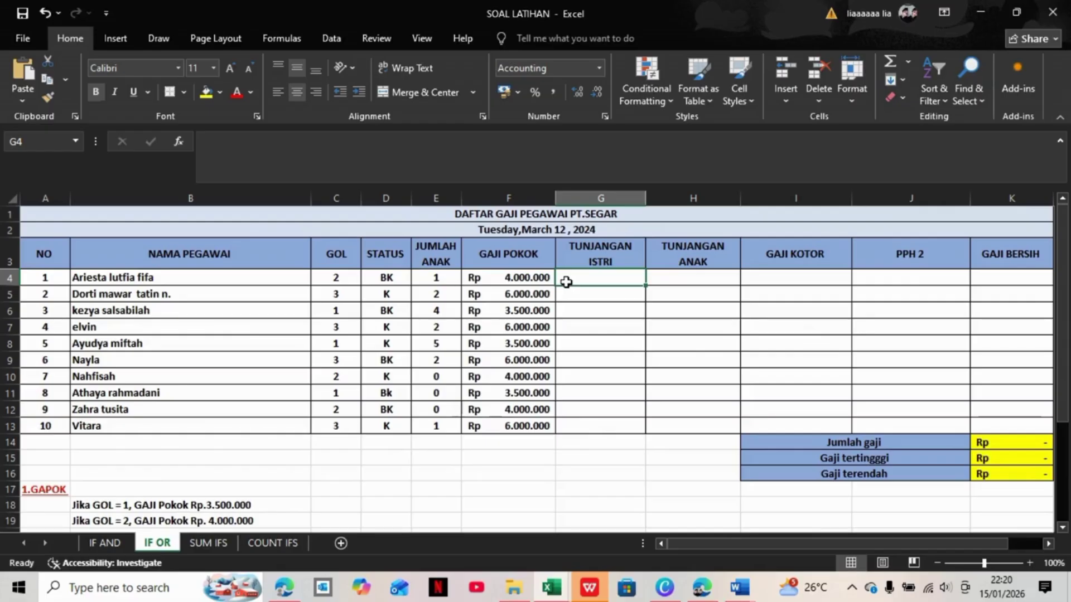
text(=)
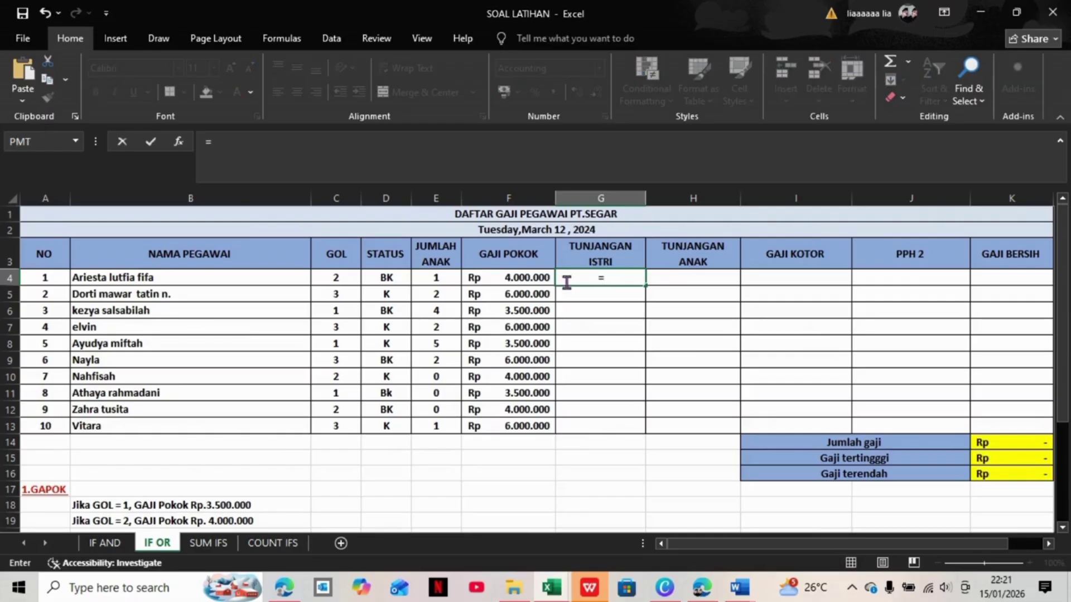
text(IF)
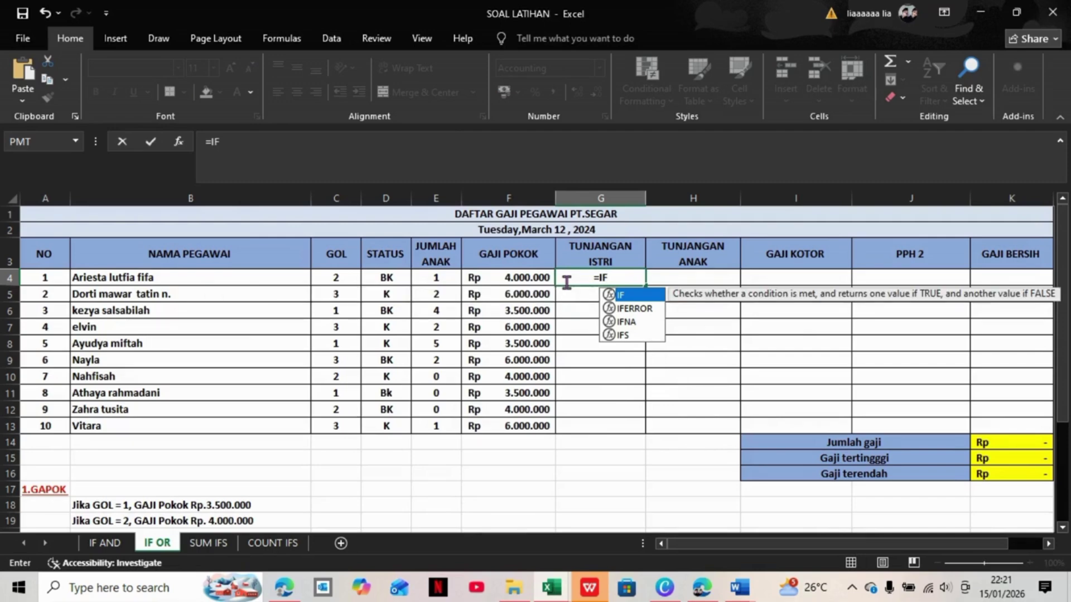
text((O)
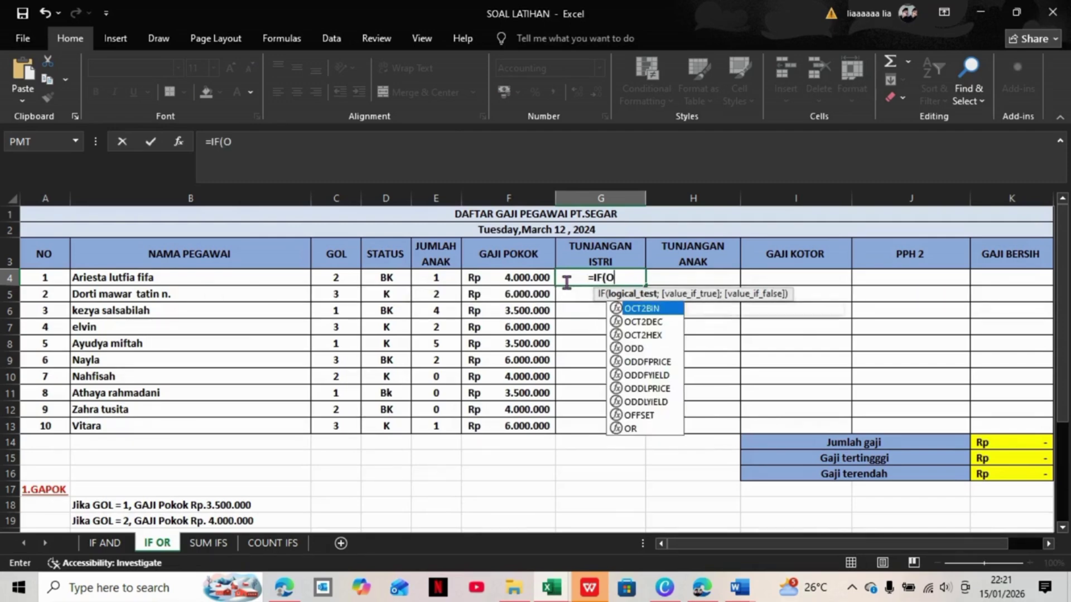
text(R()
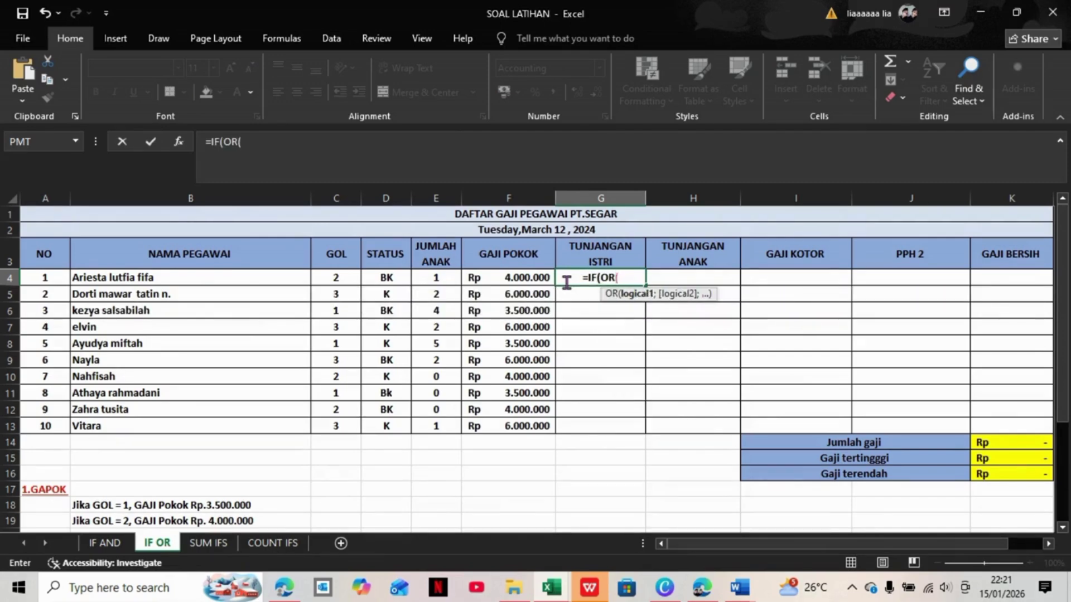
click(391, 280)
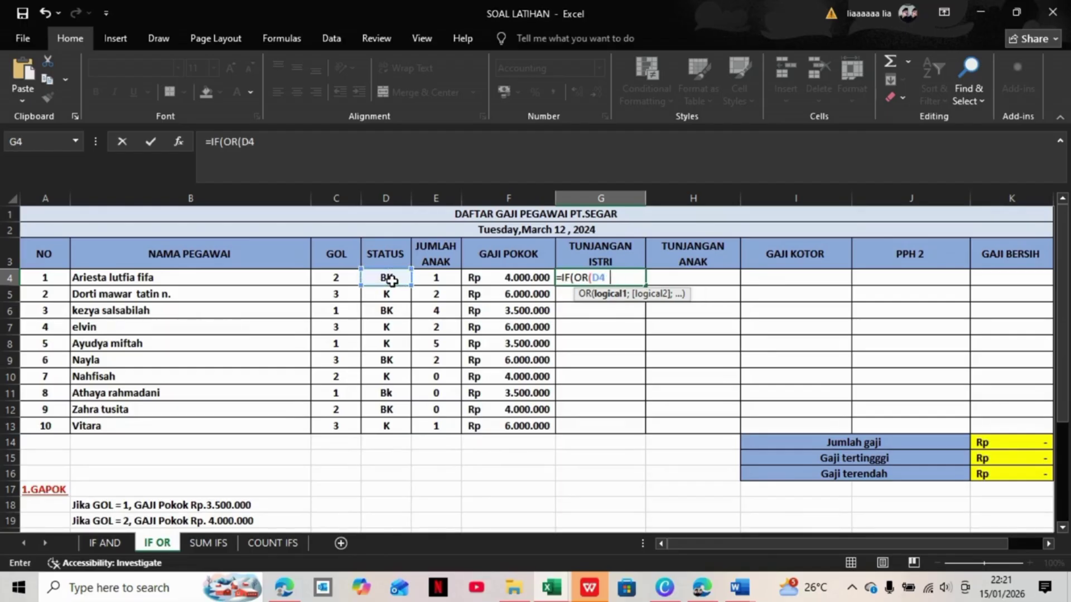
text(="BJ)
key(BackSpace)
text(K)
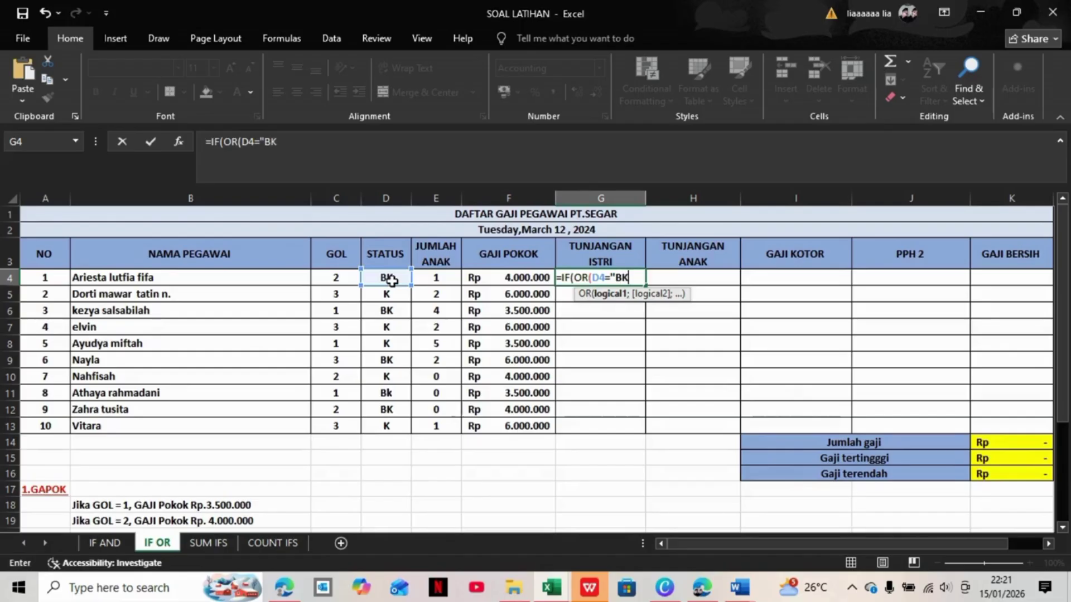
text(";)
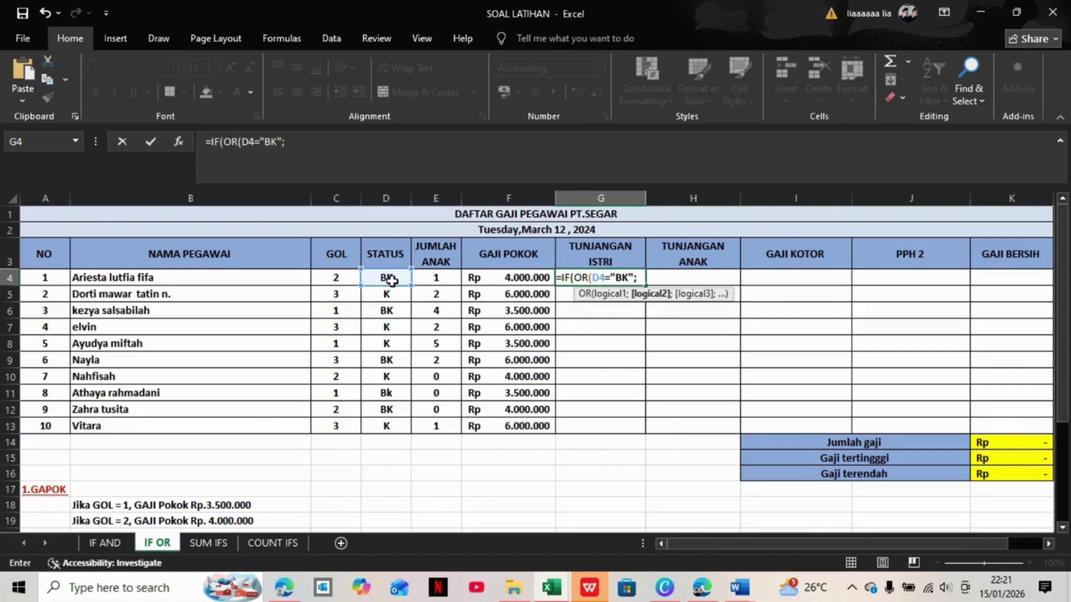
Step: Add F4*10% as the true value and 0 as the false value in the G4 formula, ending with two closing brackets
click(470, 273)
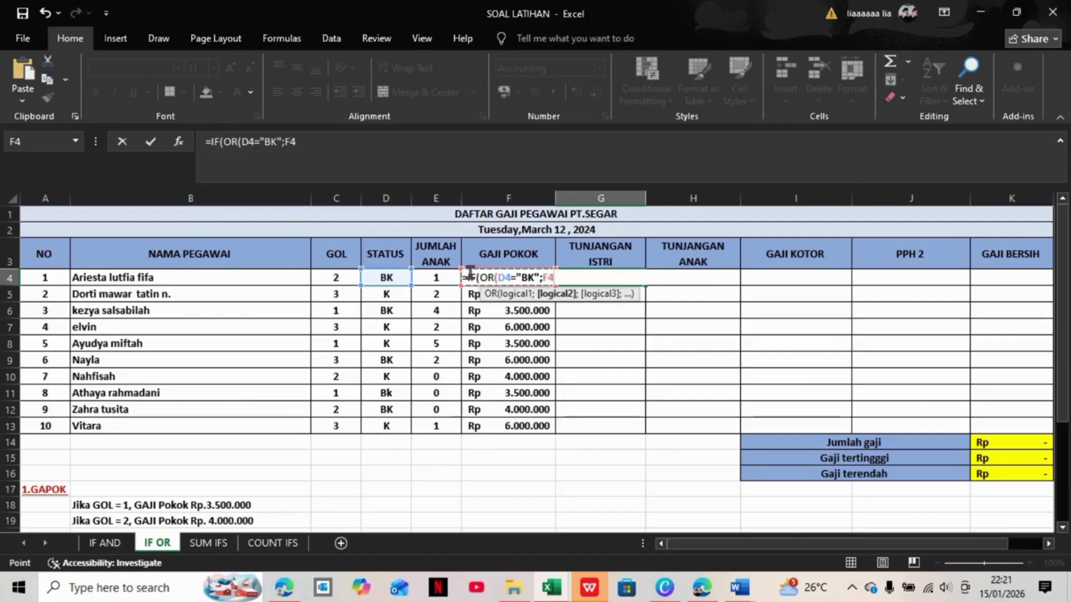
text(*)
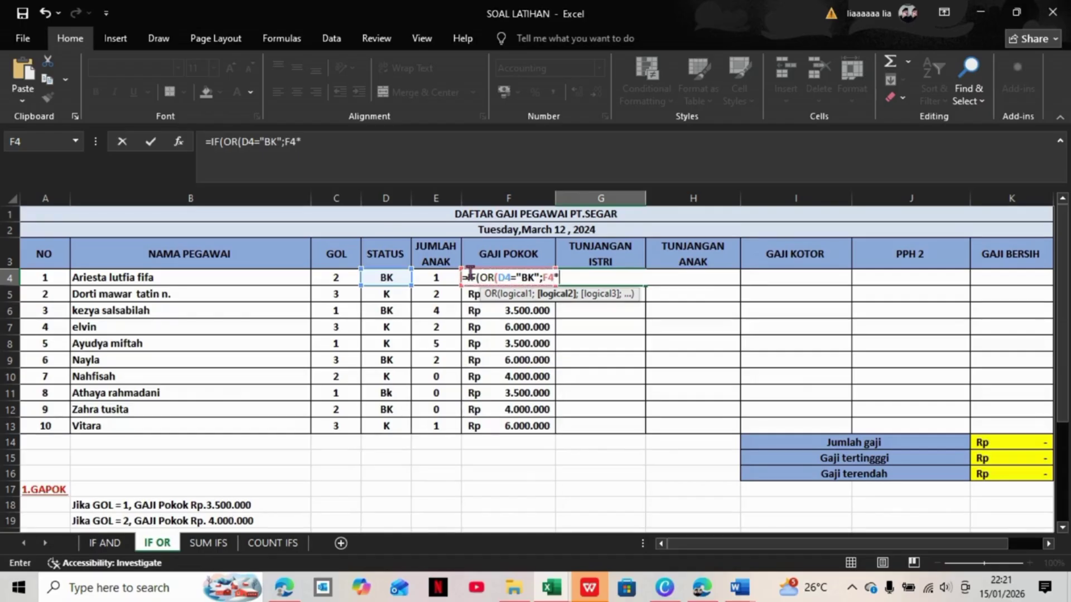
mouse_move(1065, 357)
mouse_down()
mouse_move(1062, 466)
mouse_move(1062, 359)
mouse_up()
text(10%)
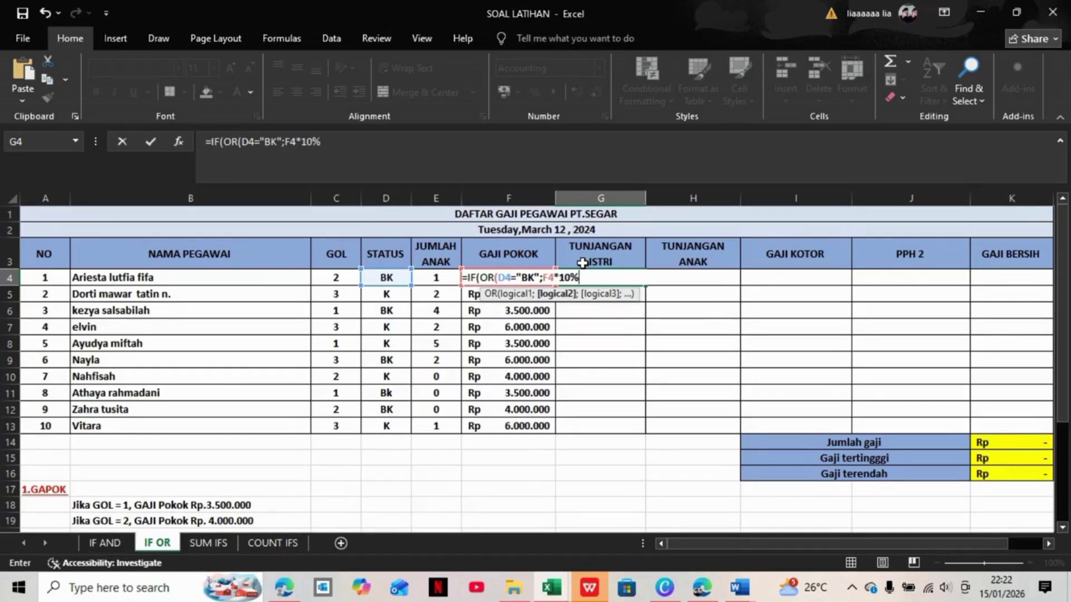
text(;)
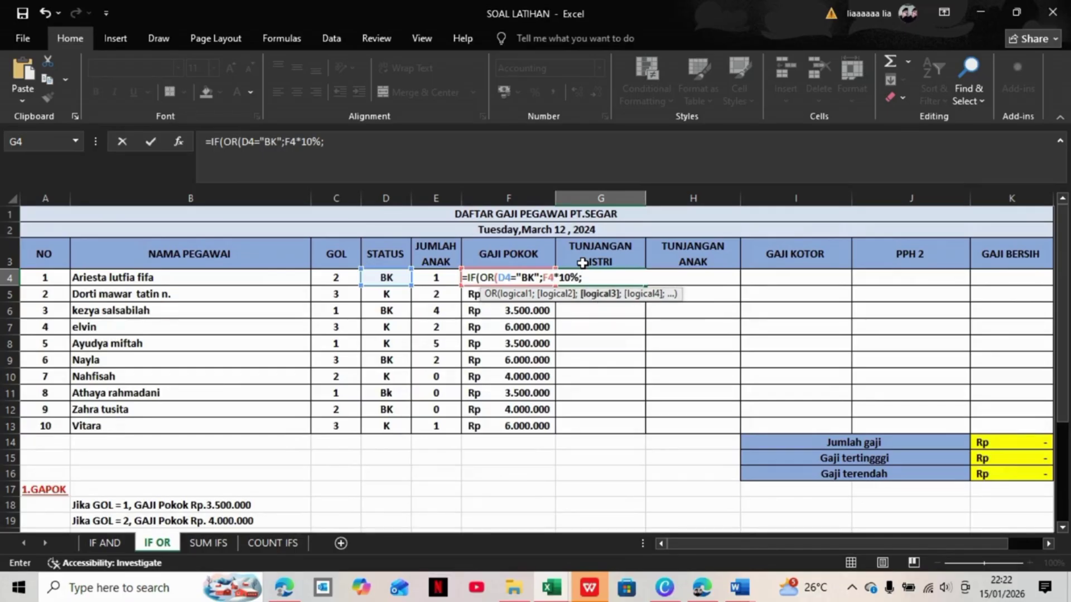
text(0))
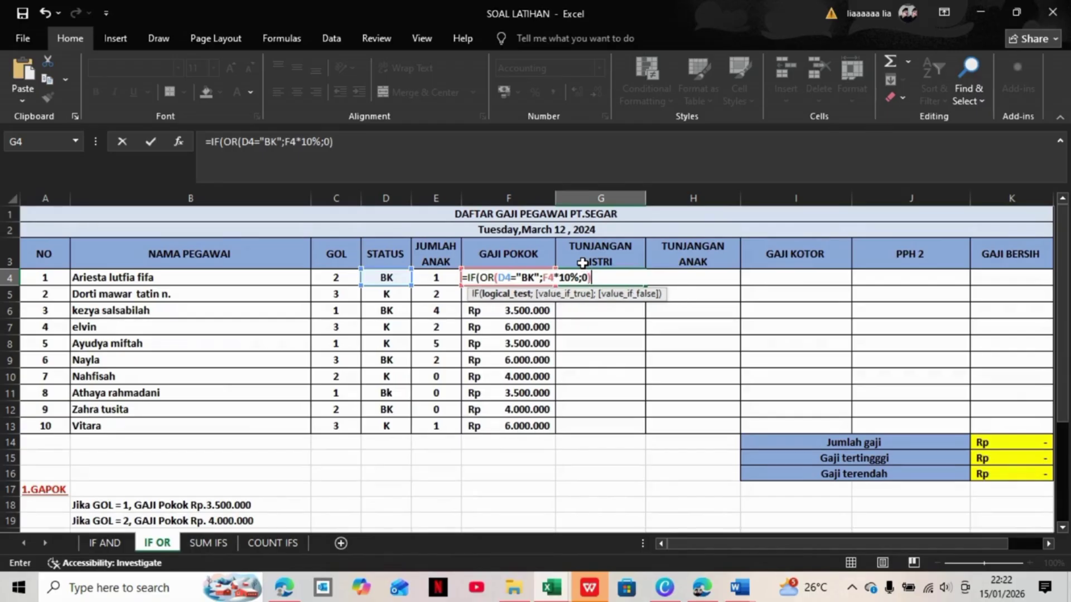
text())
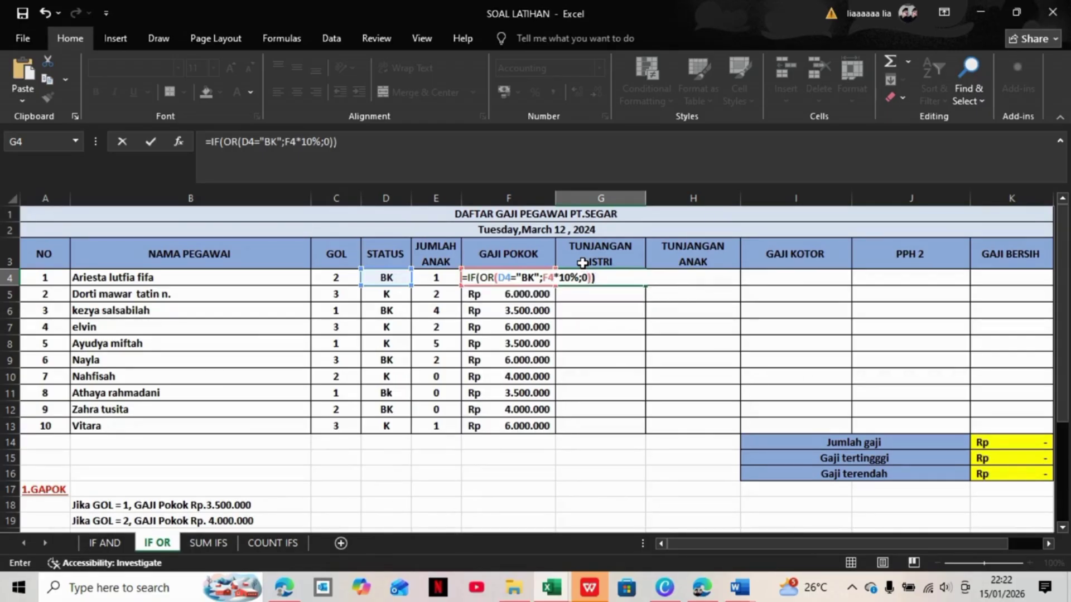
Step: Close the OR bracket right after "BK" in G4, leave one bracket after the final 0, and enter the formula
click(590, 275)
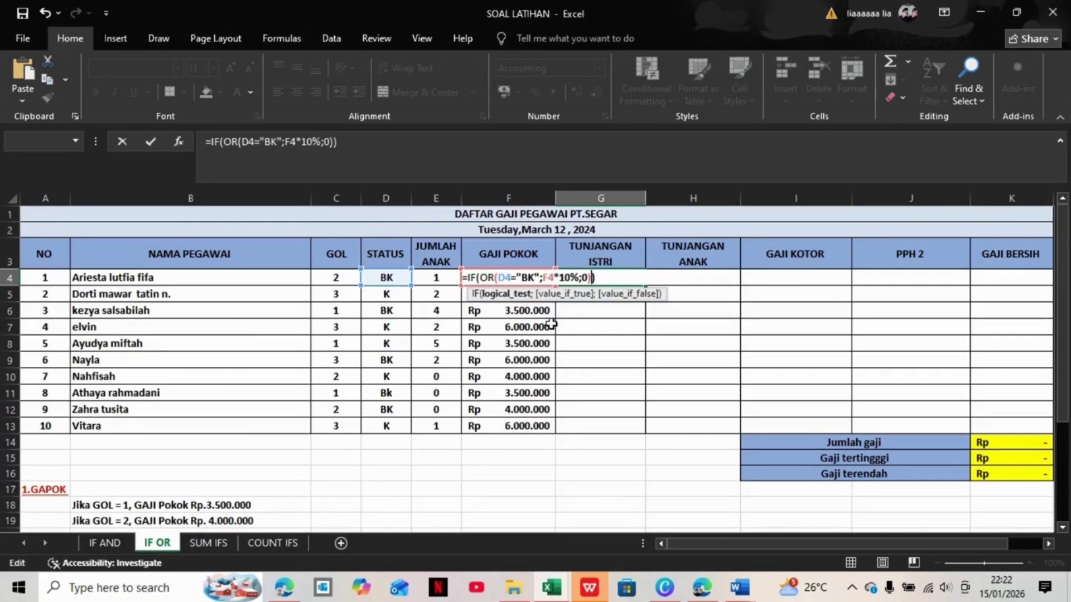
click(540, 277)
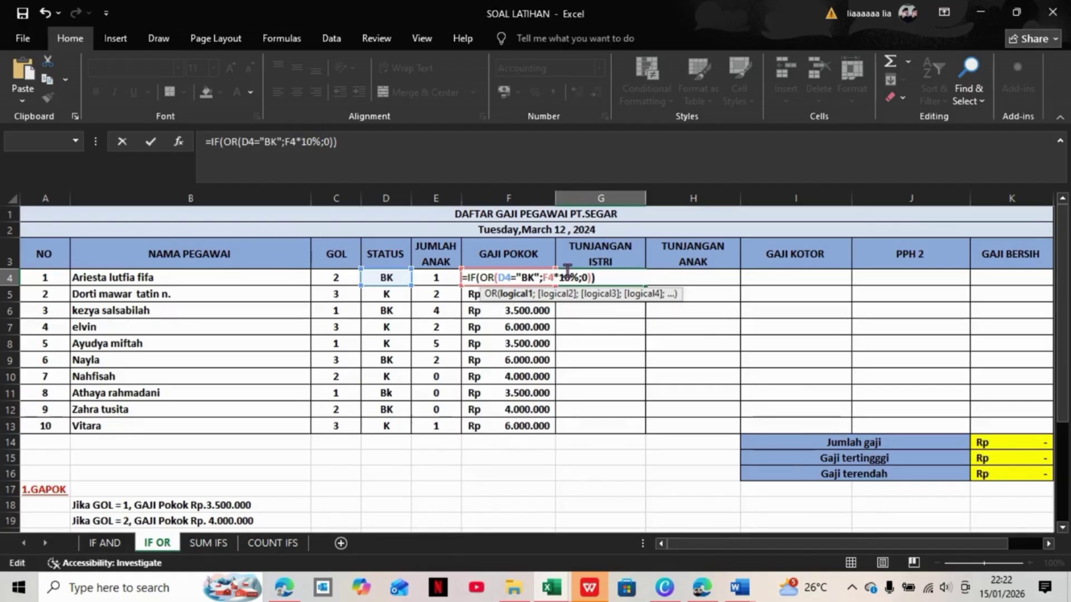
text())
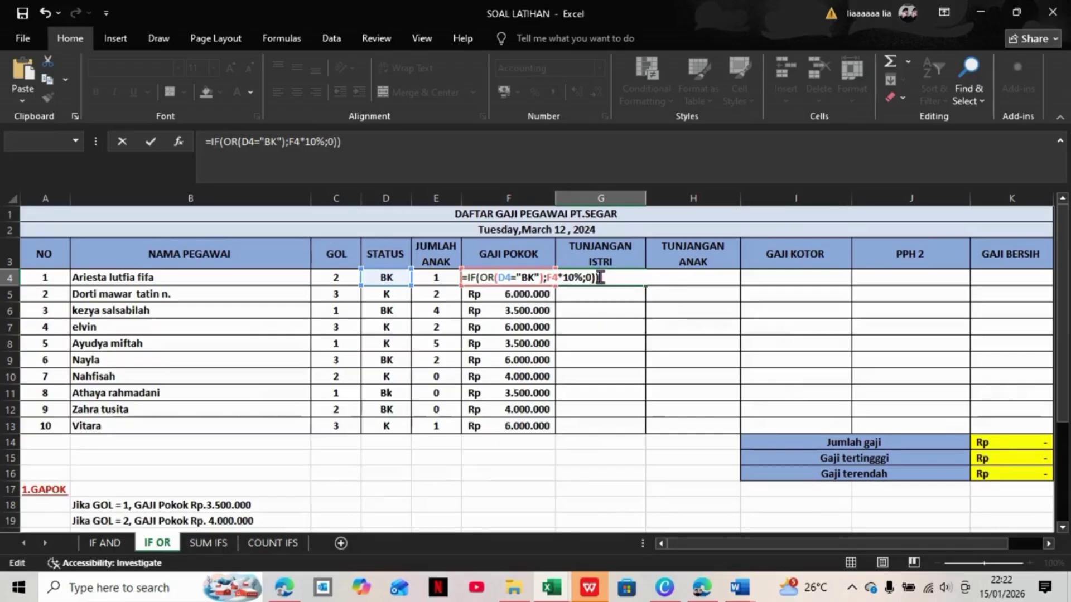
key(BackSpace)
key(BackSpace)
key(BackSpace)
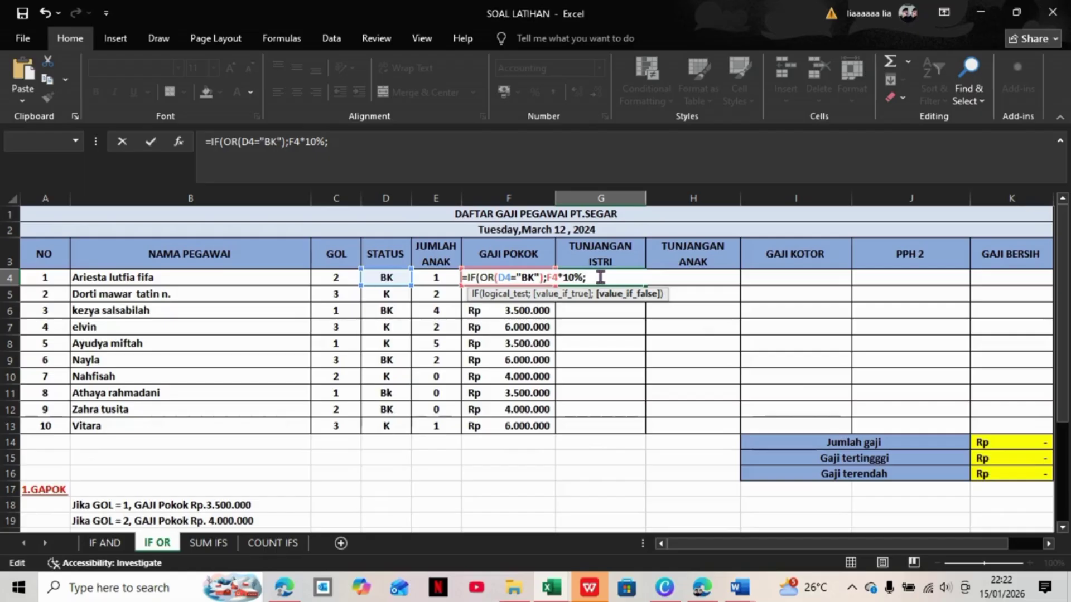
text(0))
key(Return)
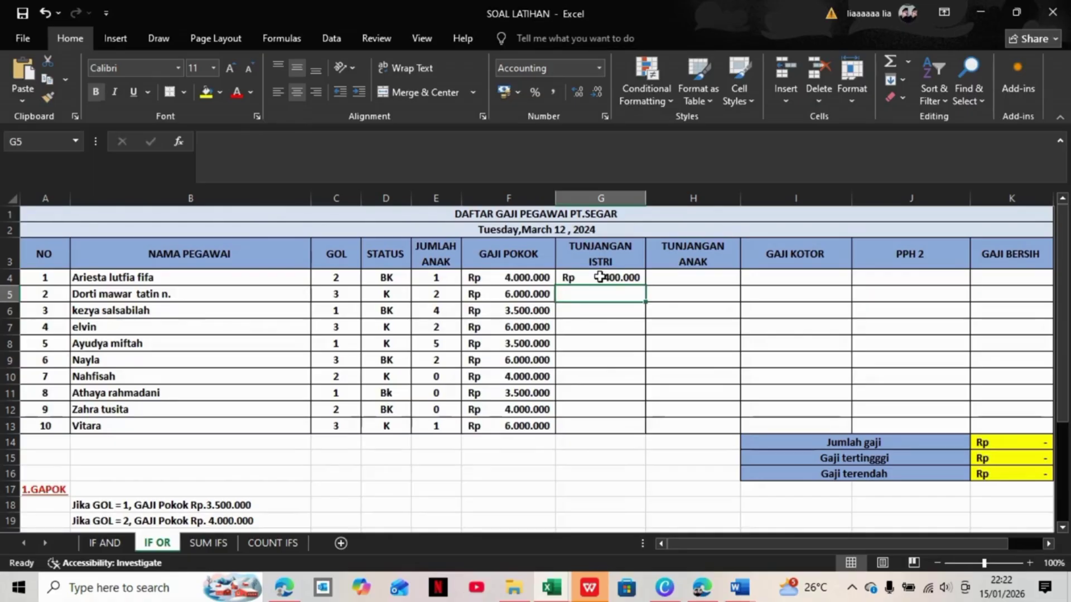
Step: Fill the TUNJANGAN ISTRI formula from G4 down through G13
double_click(597, 279)
click(626, 294)
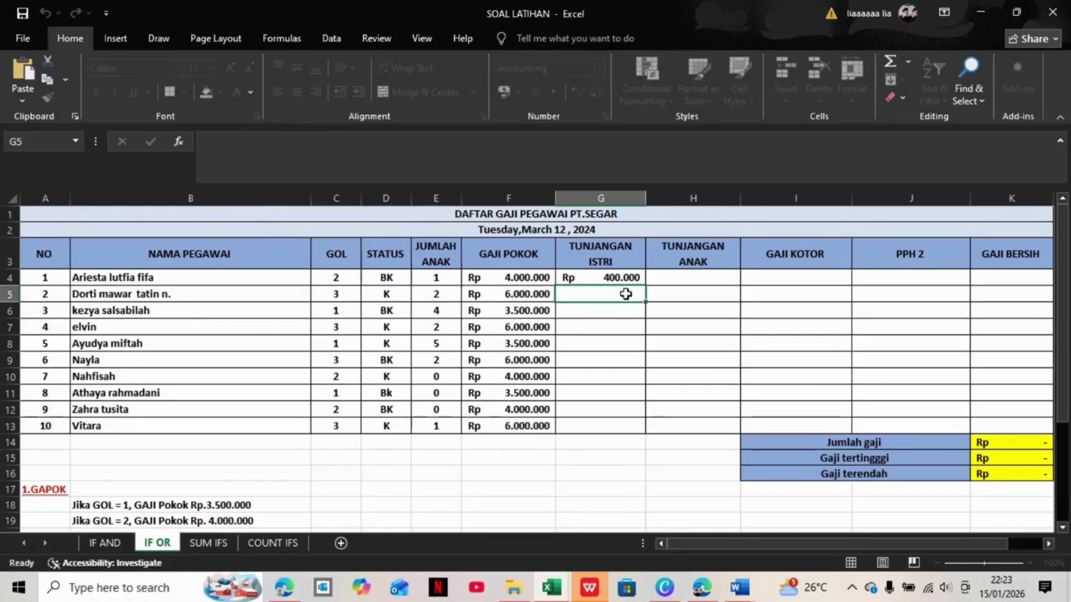
click(626, 277)
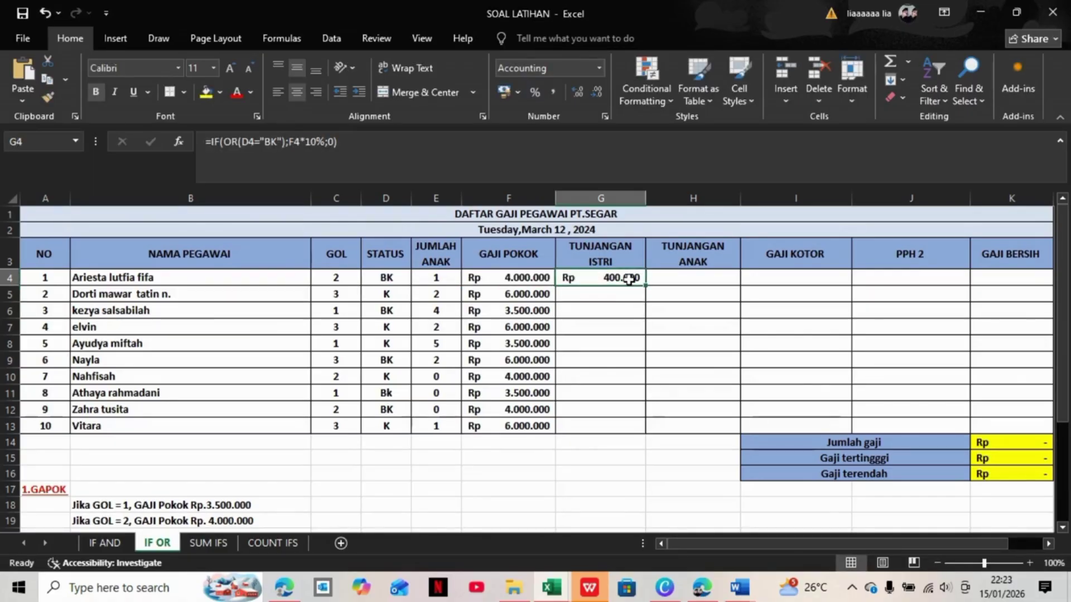
drag(648, 287, 615, 426)
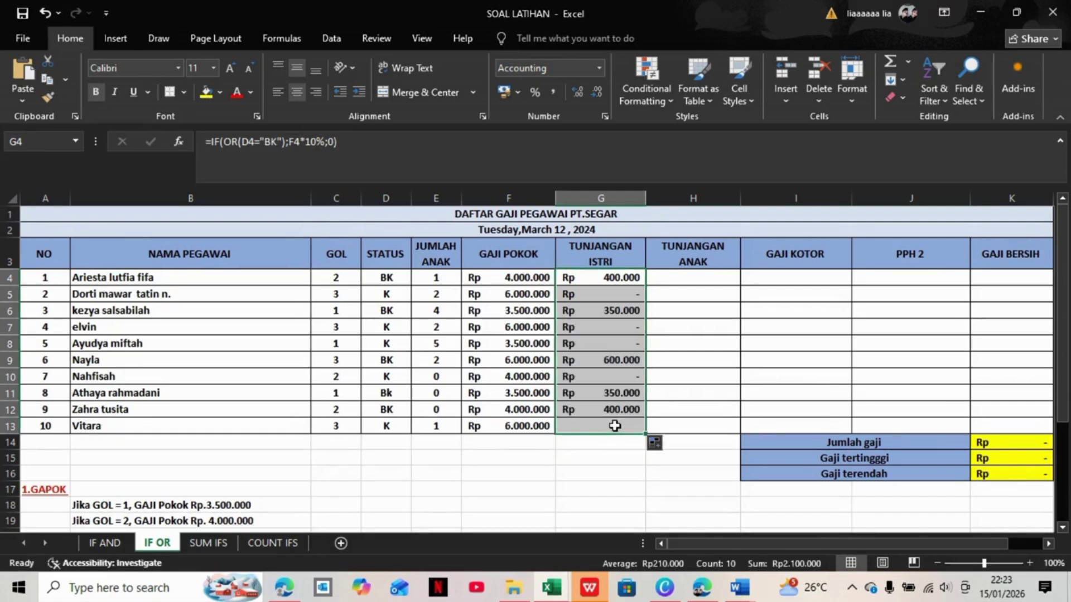
Step: Start the TUNJANGAN ANAK formula in H4 with IF and OR, using D4="BK" as the first condition
click(699, 284)
text(=)
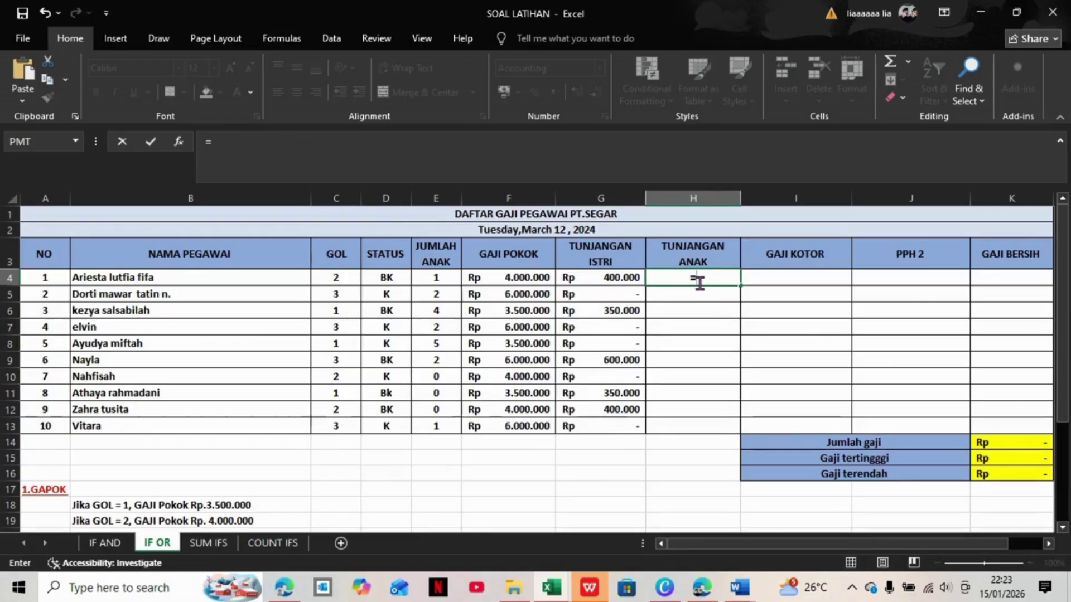
text(IF)
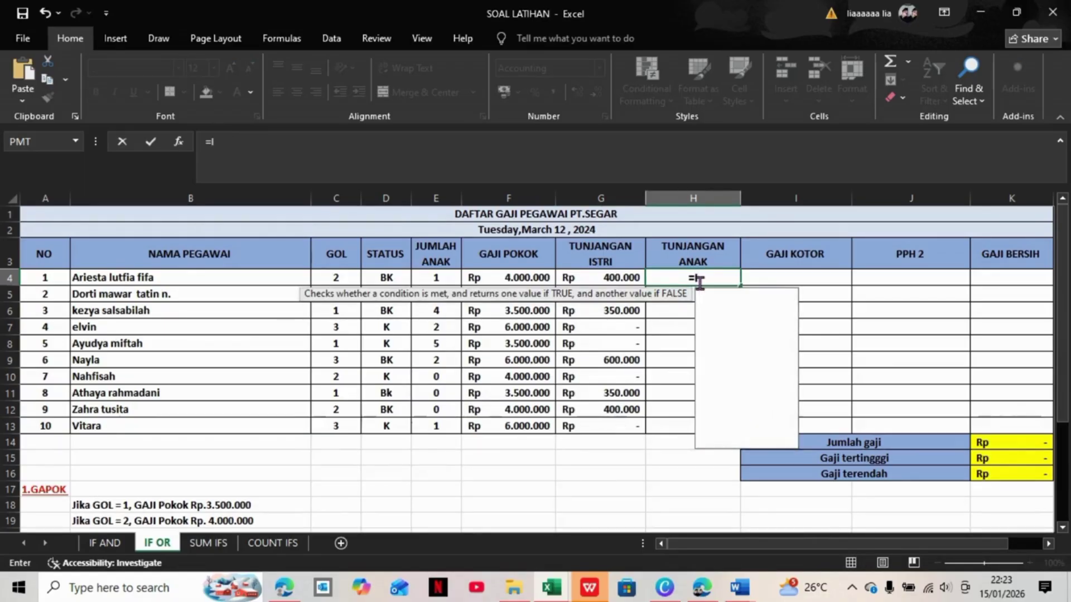
text((OR)
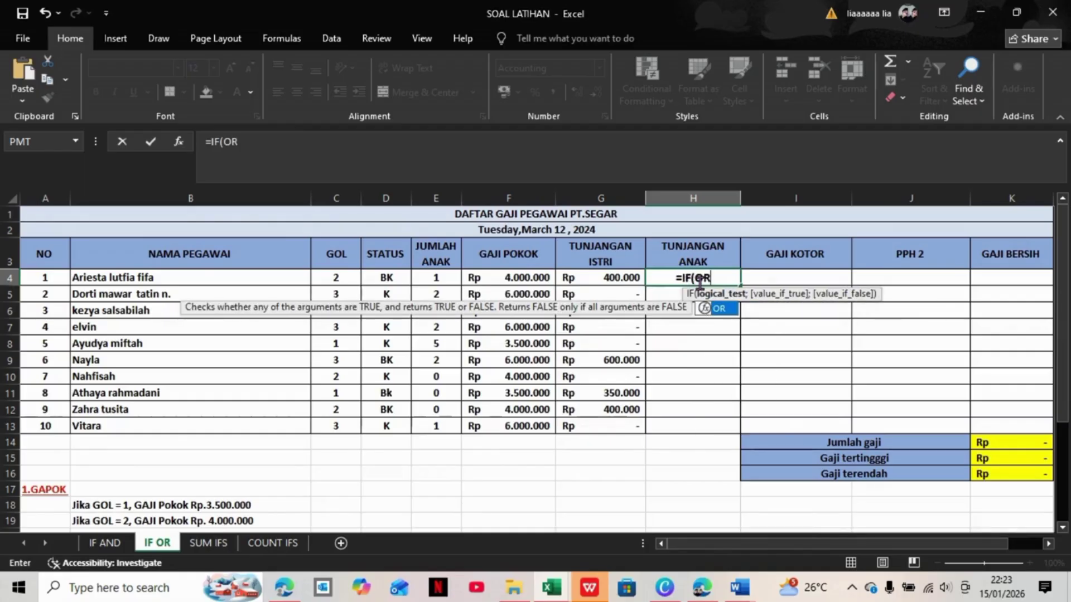
text(()
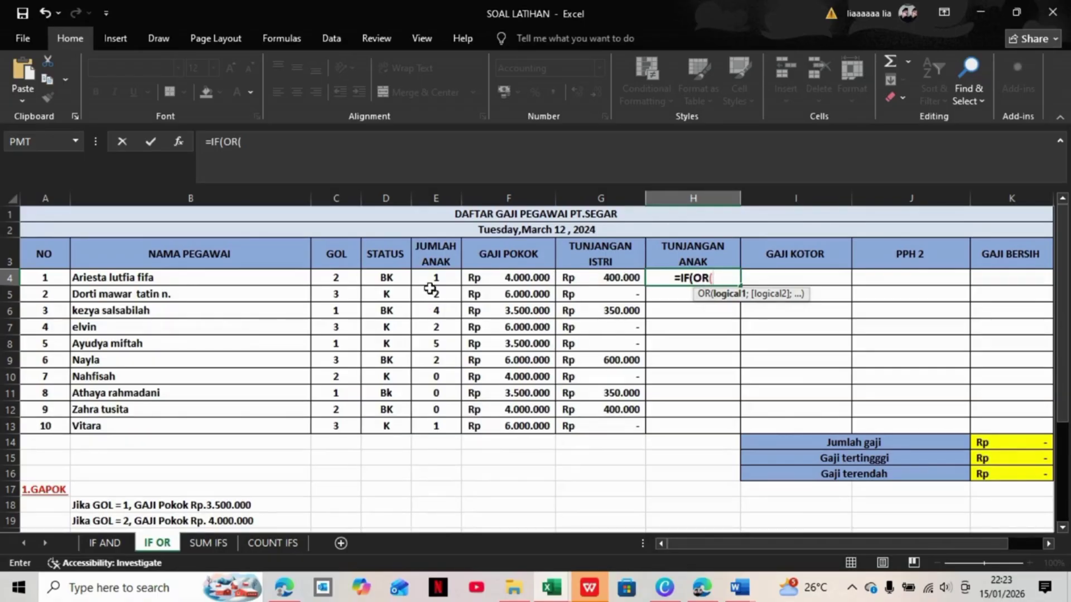
click(388, 276)
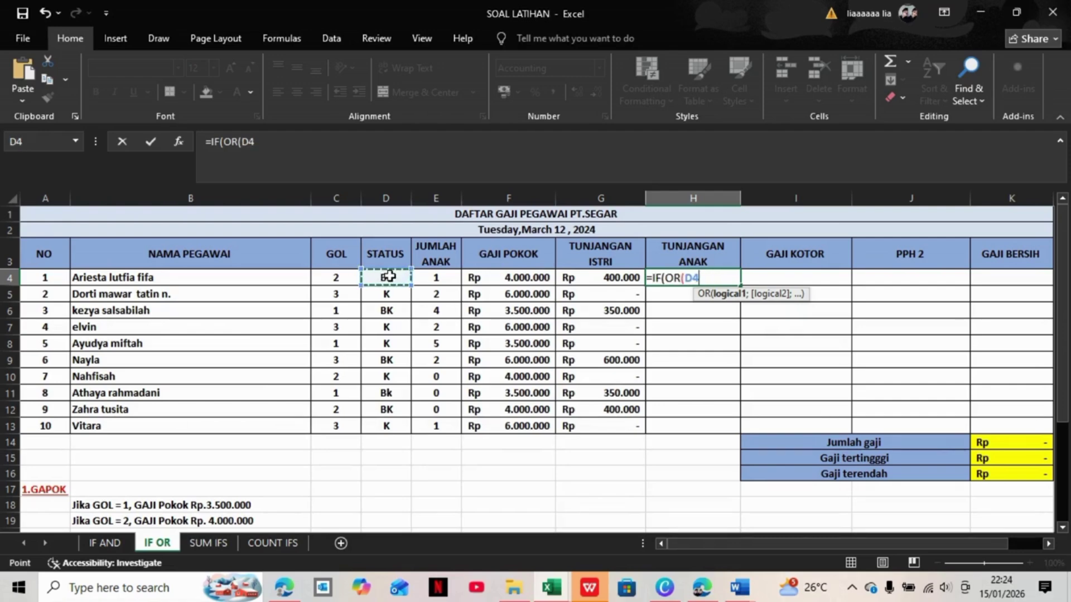
text(=)
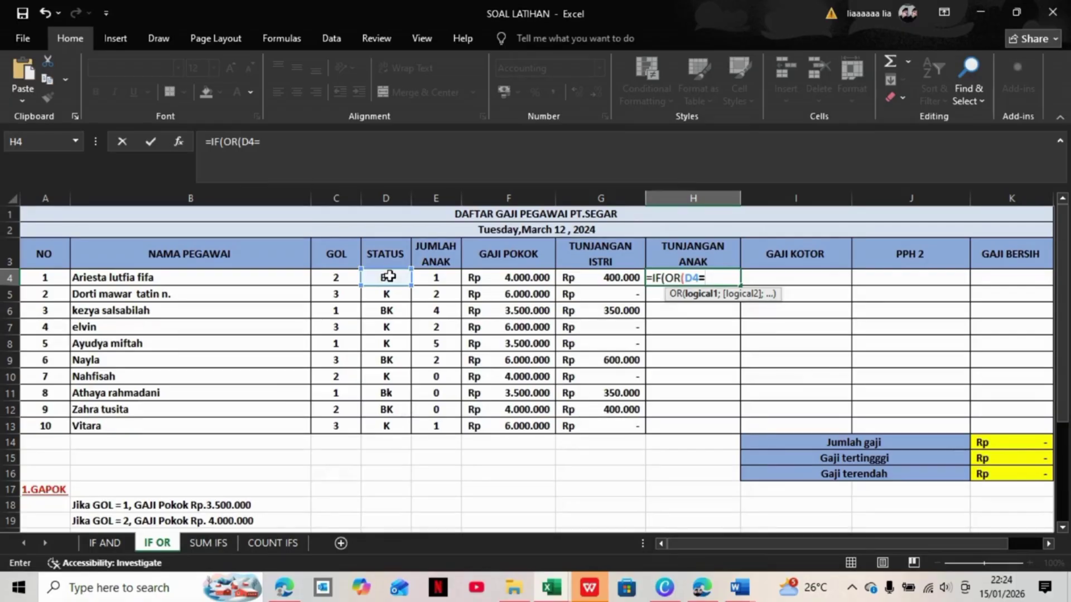
text("BK";)
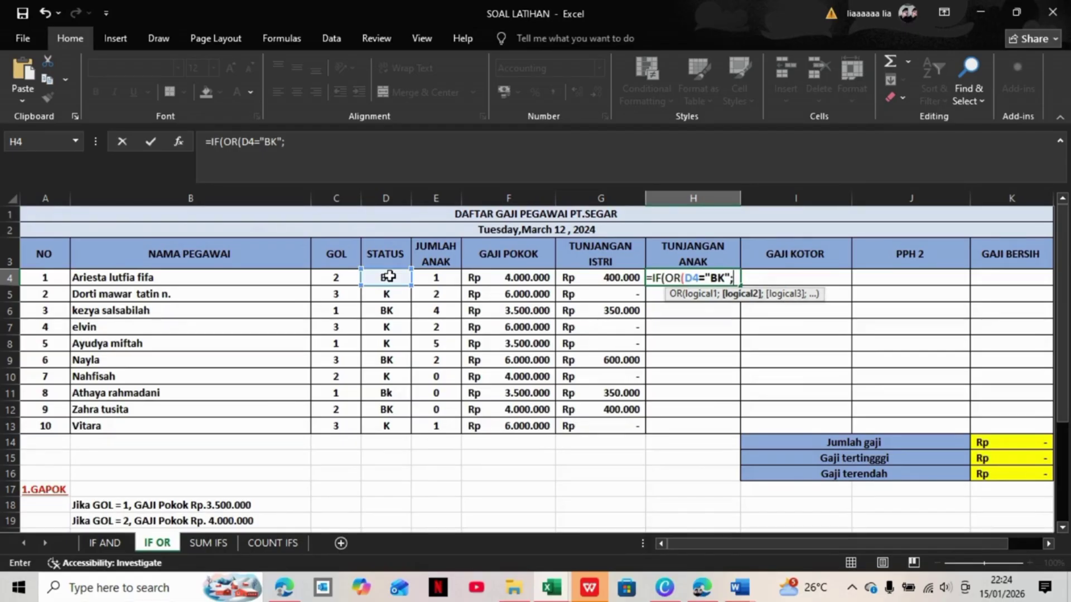
Step: Add E4=1 as the second OR condition in the H4 formula and close the OR bracket
click(438, 279)
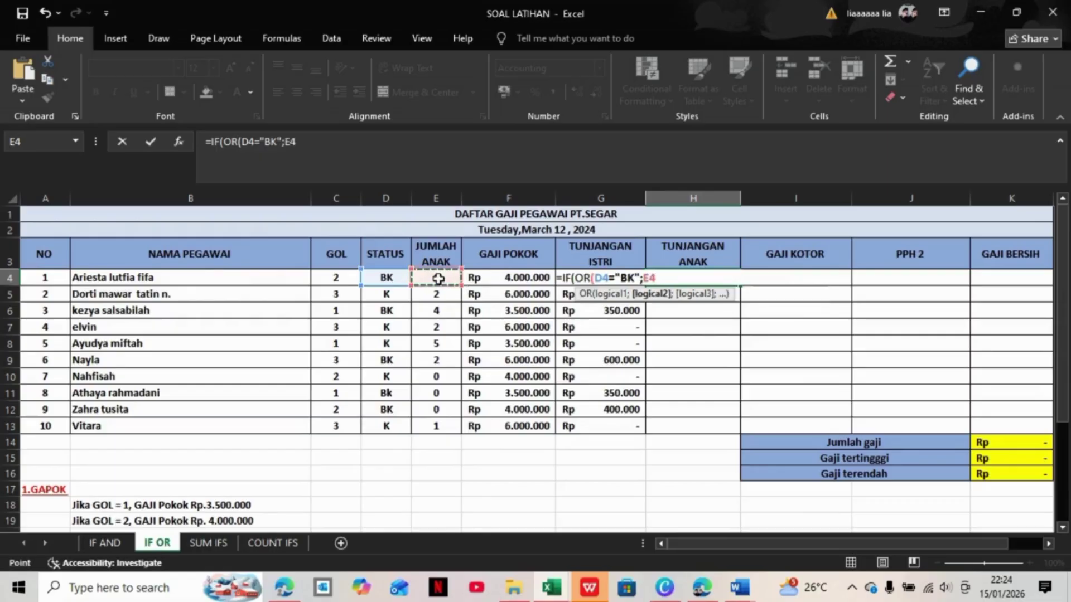
text(=)
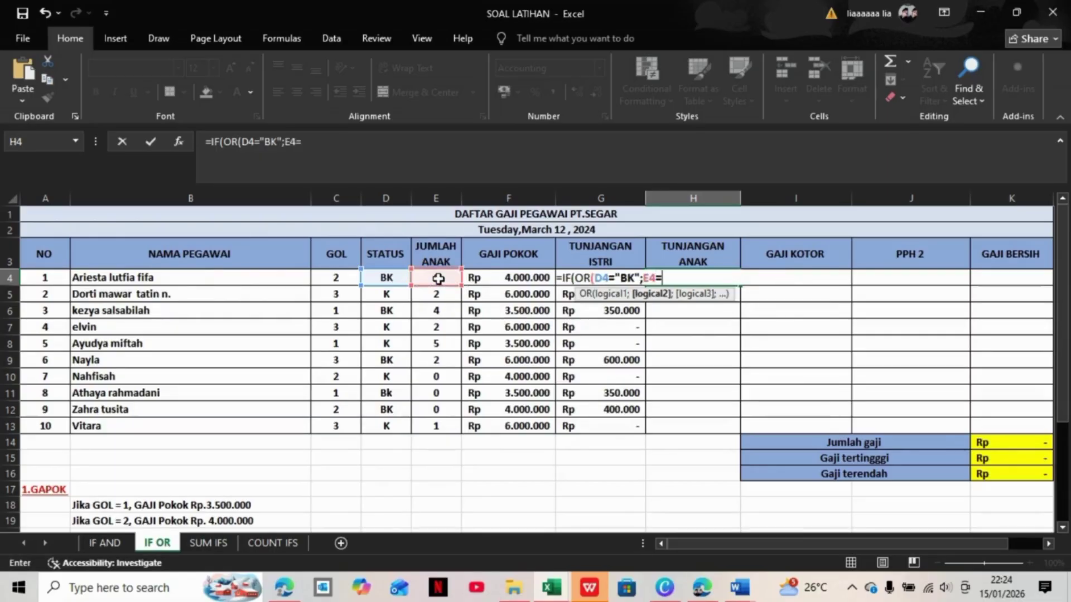
text(1))
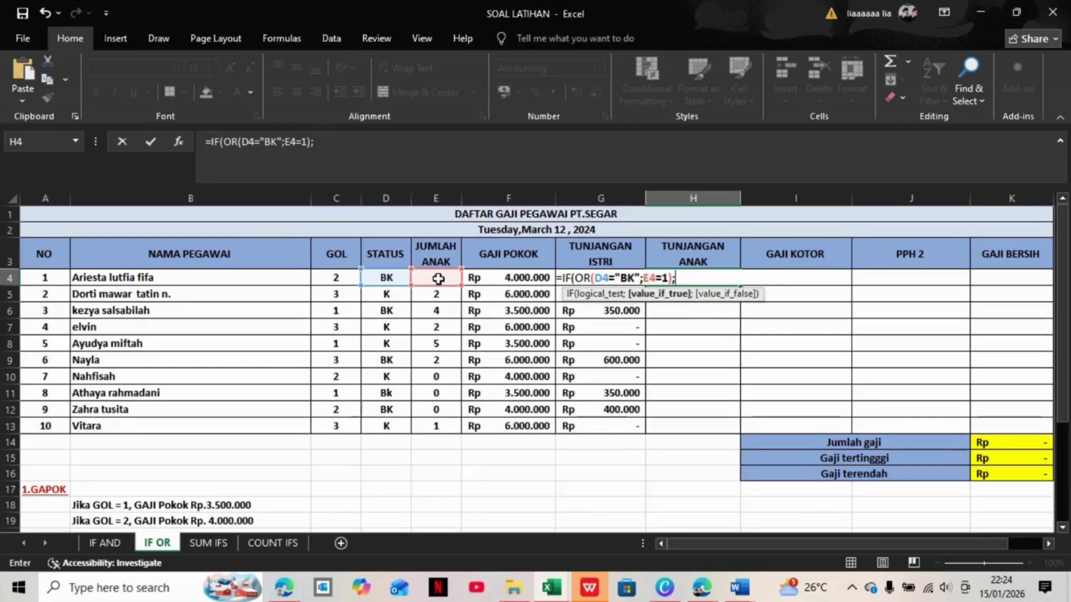
text(;)
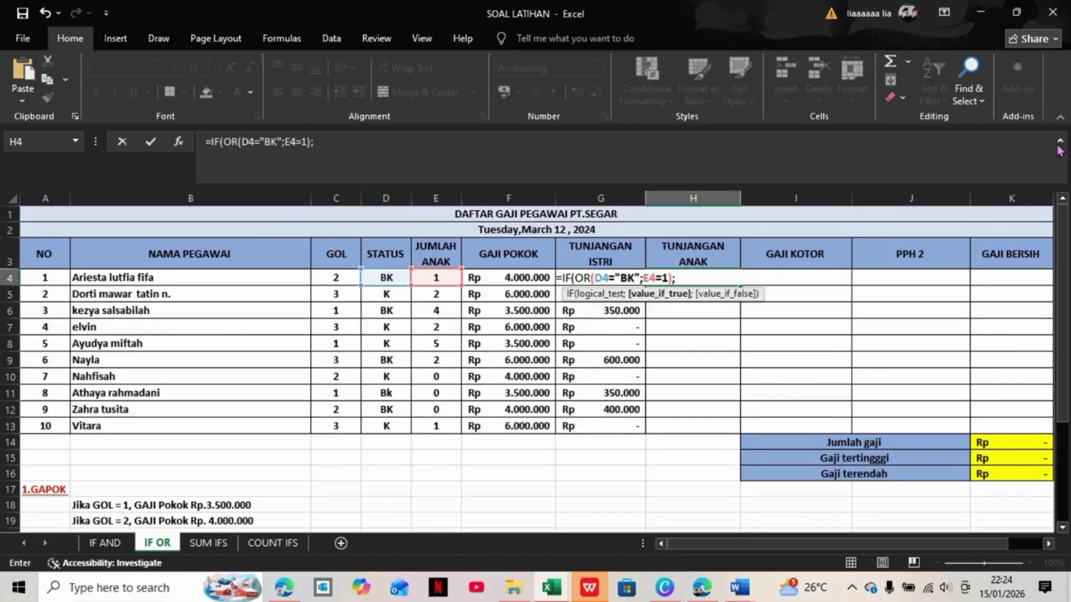
Step: Set 15%*F4 as the true value in the H4 formula and continue to the false value
drag(1065, 305, 1061, 207)
text(5)
text(%*)
click(534, 275)
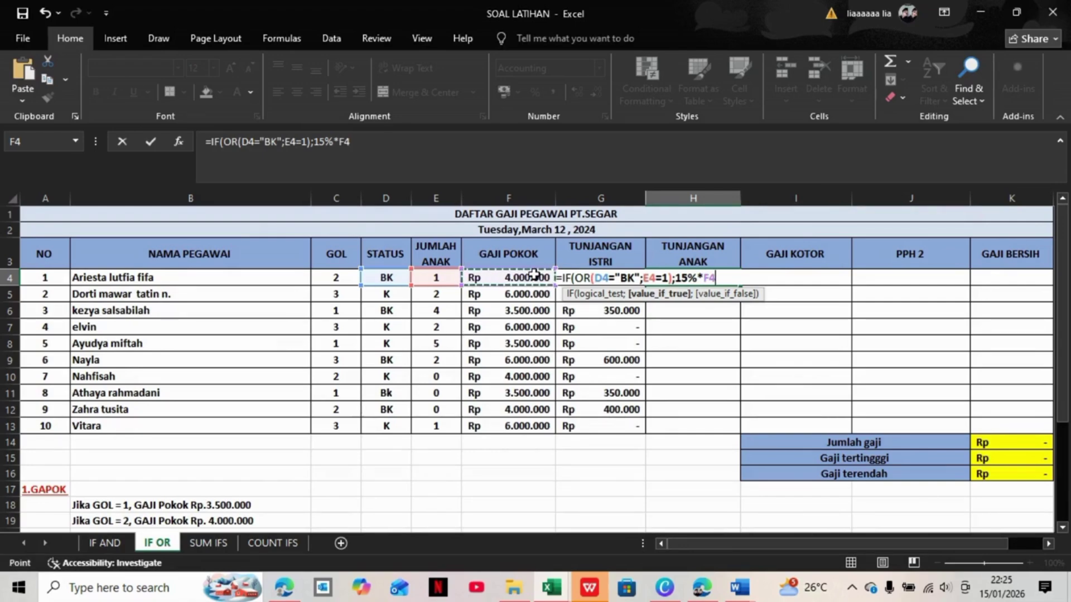
text(;)
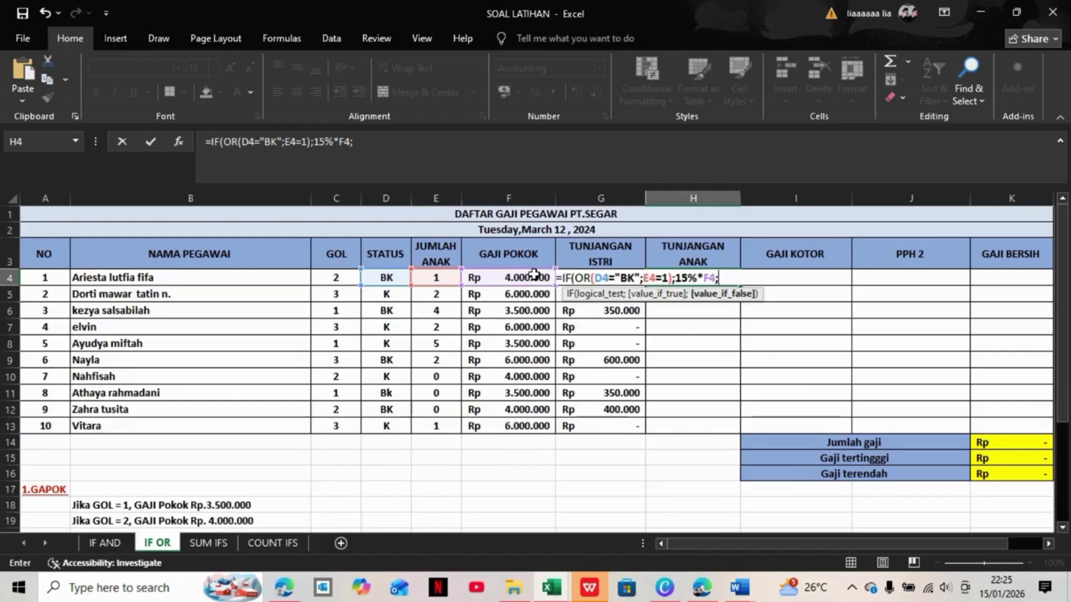
Step: Nest a second IF with OR in the H4 formula's false value, using D4="BK" as its first condition
text(IF)
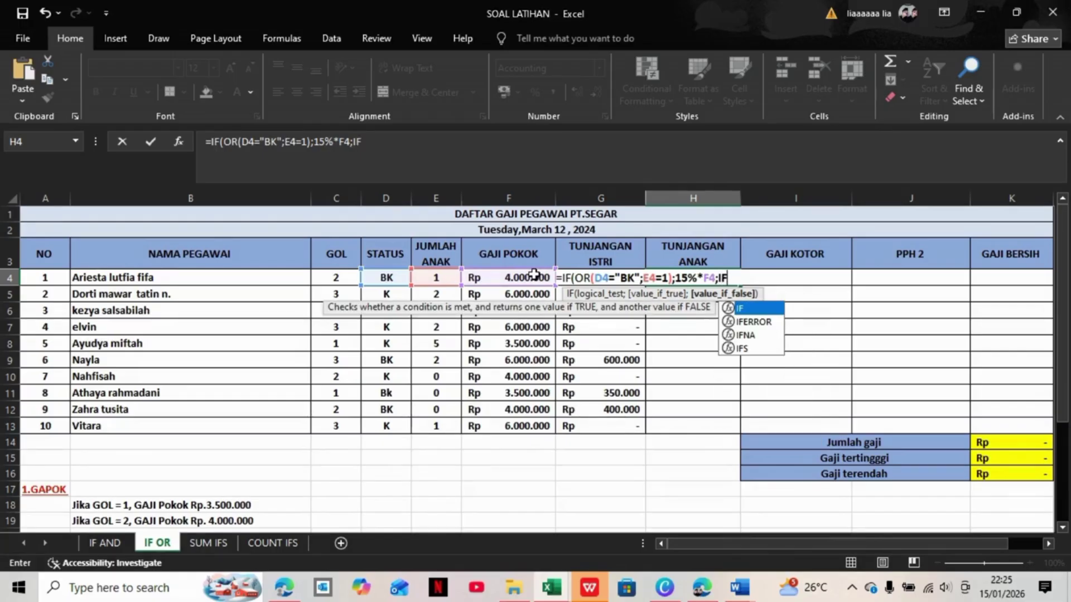
text((OR()
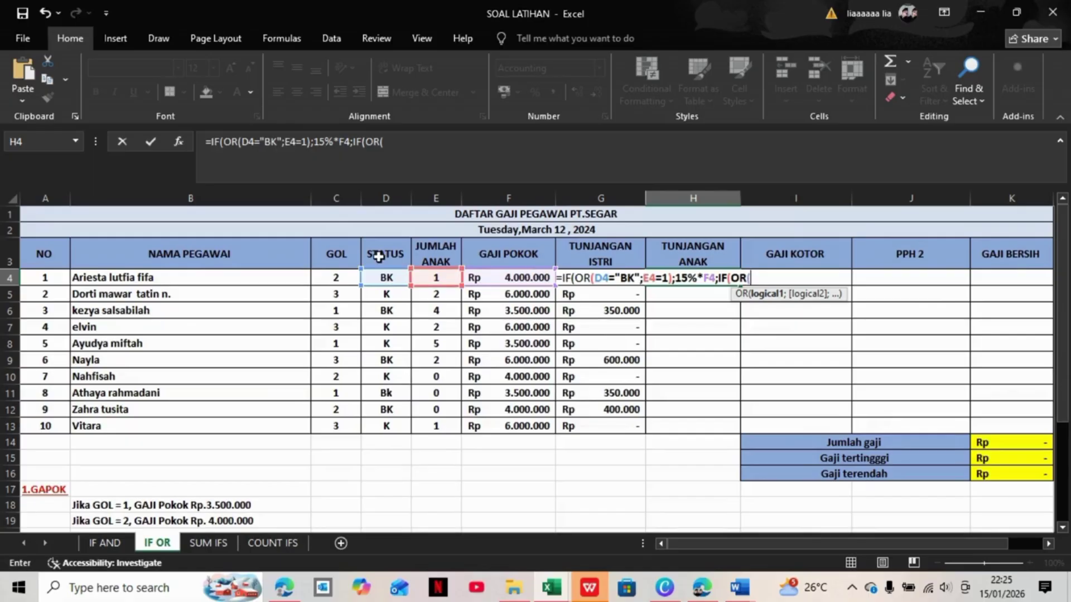
click(390, 277)
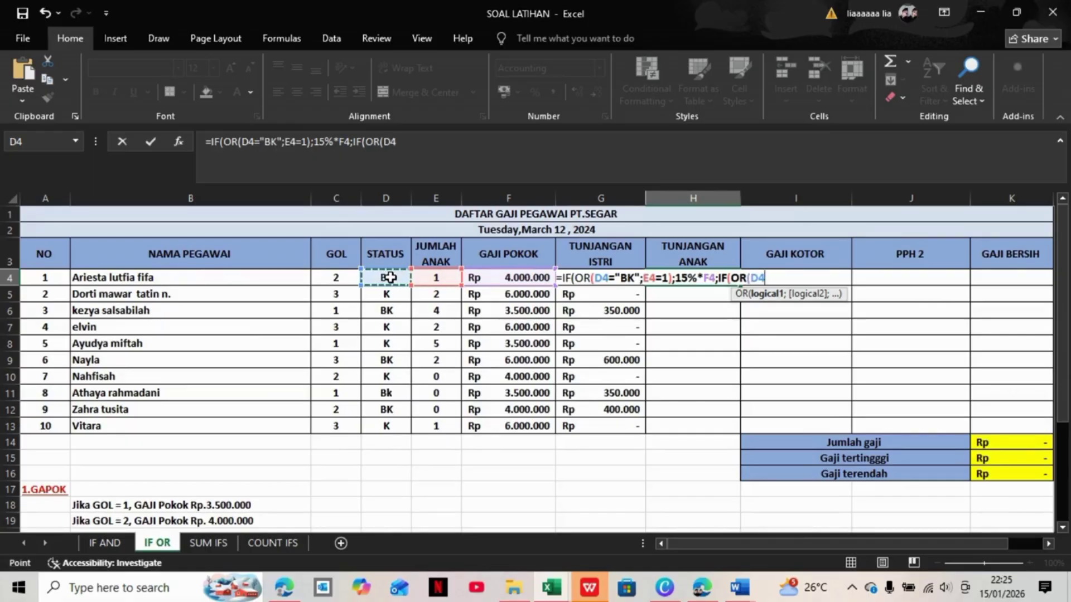
text(=)
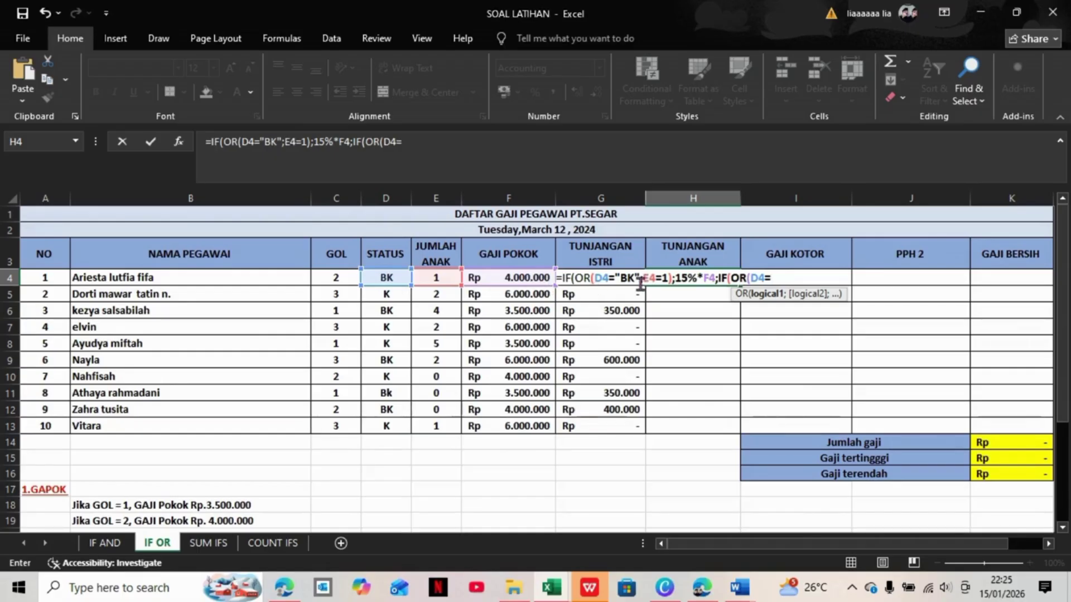
text("BK")
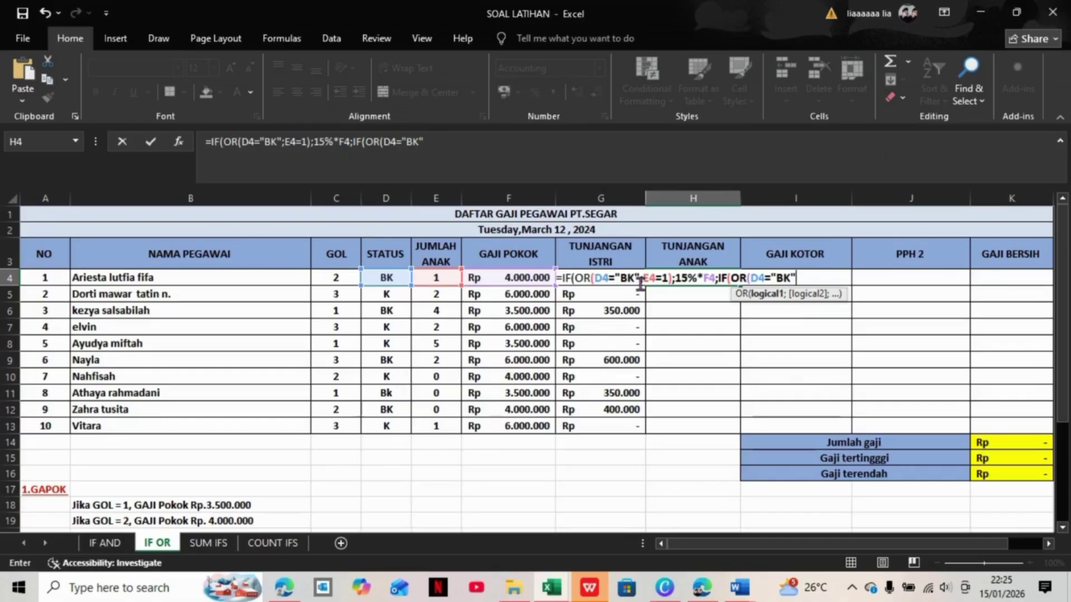
text(;)
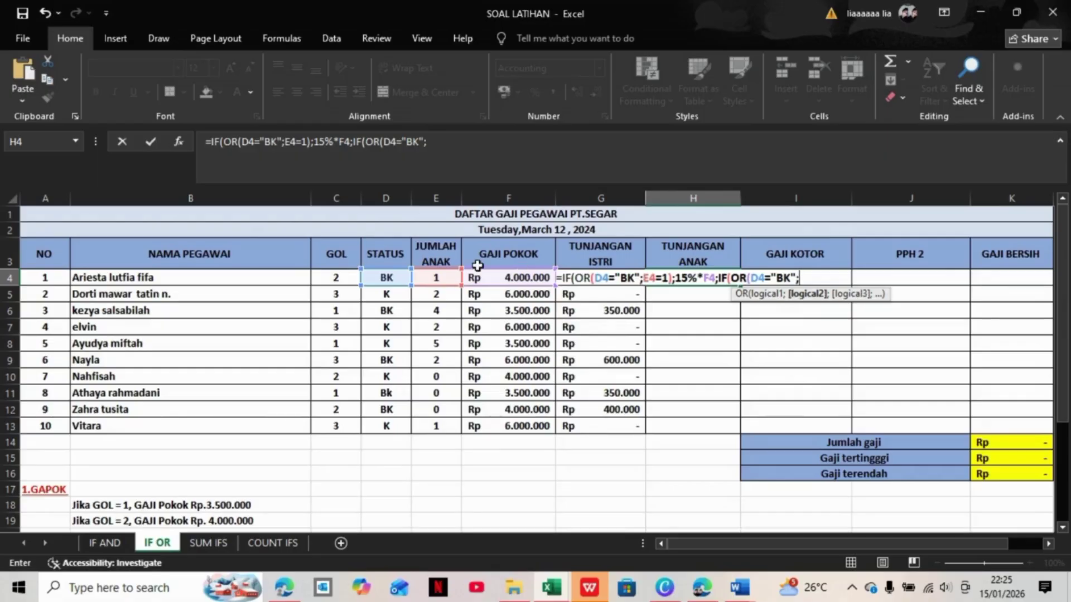
Step: Add E4=2 as the second condition of the nested OR in H4 and close its bracket
click(448, 277)
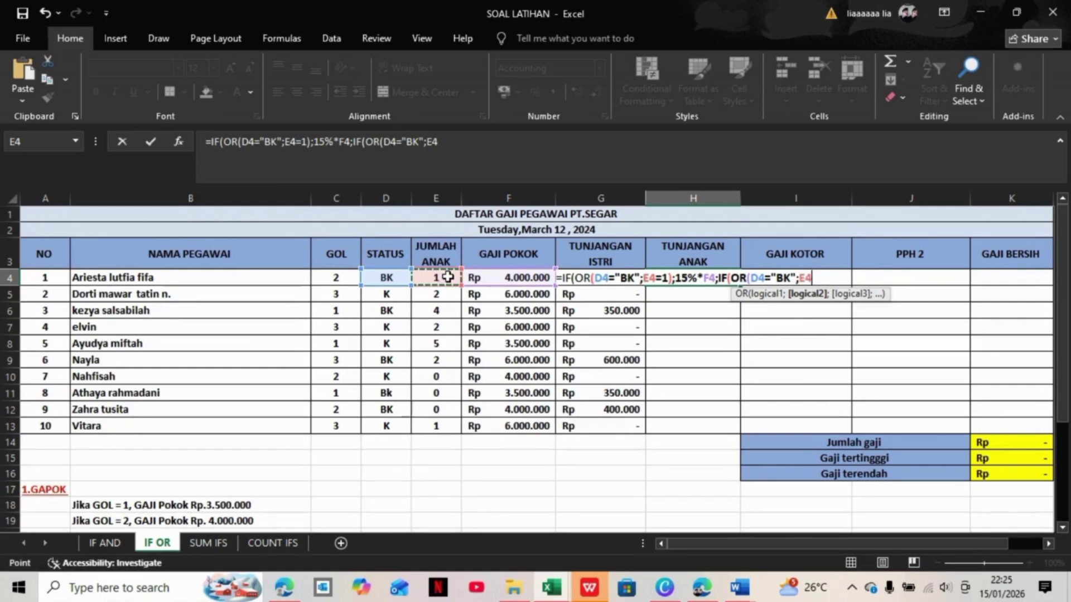
text(;)
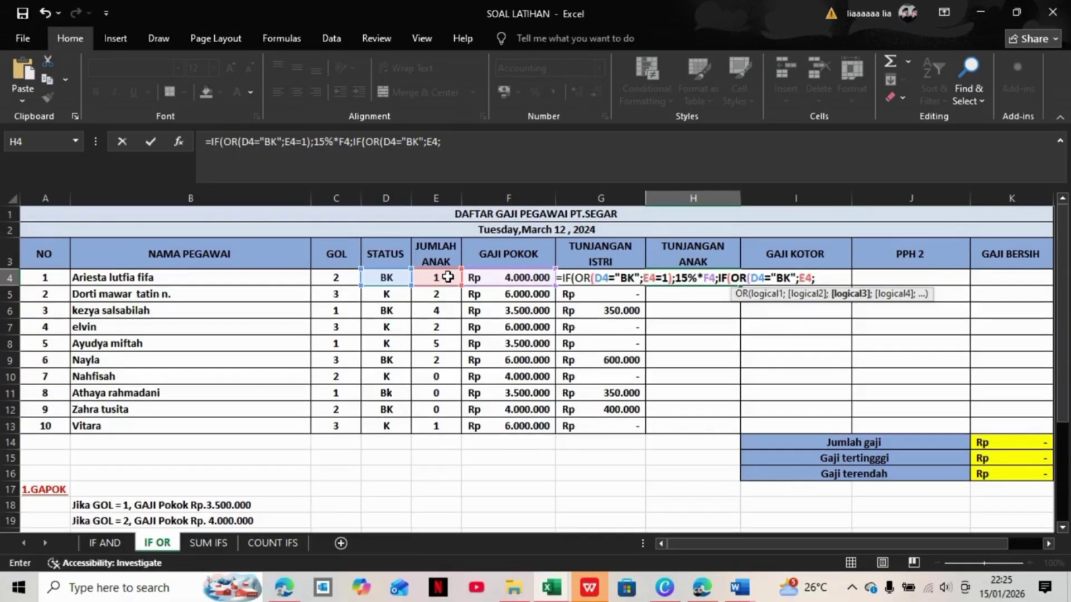
key(BackSpace)
text(=)
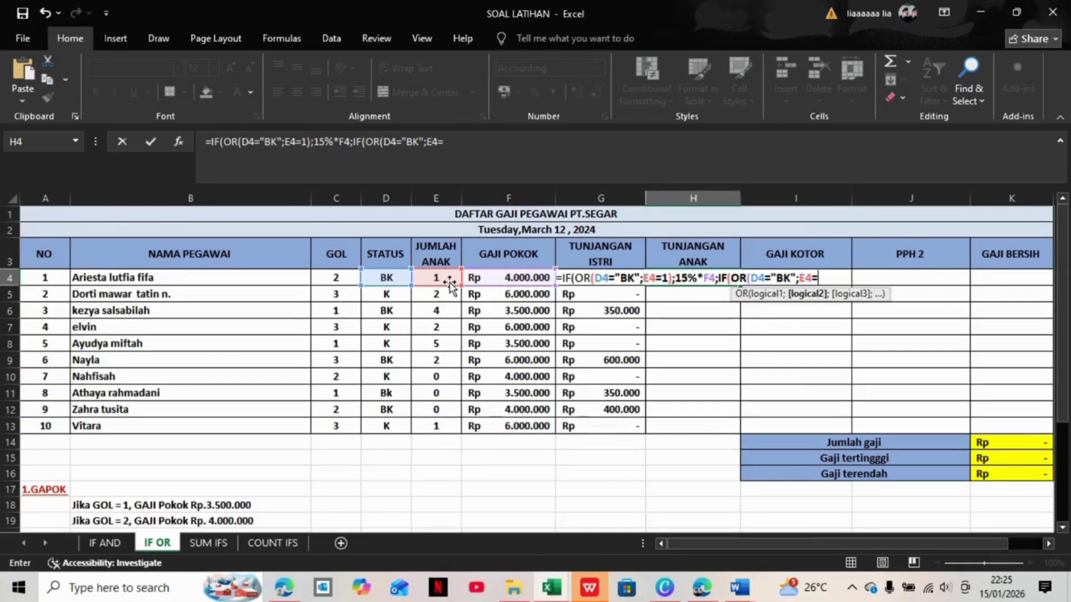
text(2)
text())
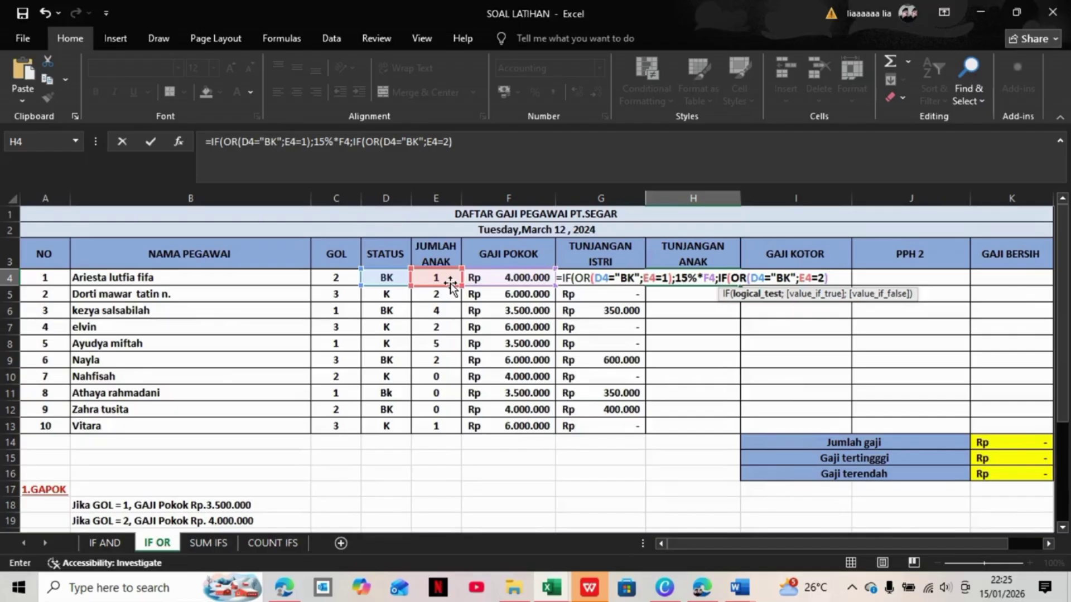
text(;)
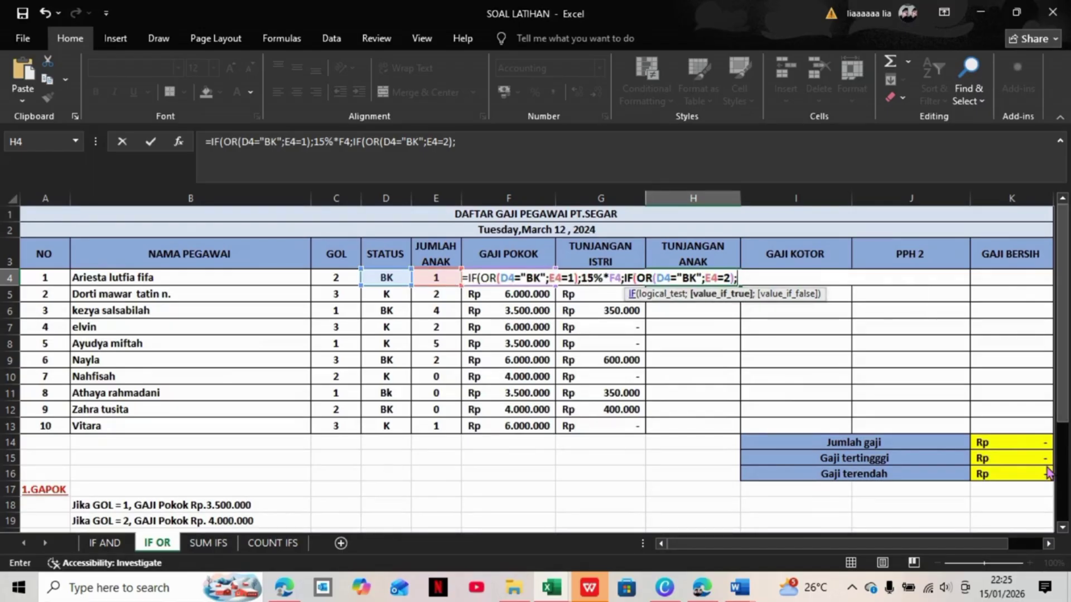
Step: Set 10%*F4 as the second IF's true value in H4 and continue to its false value
drag(1061, 376, 1042, 362)
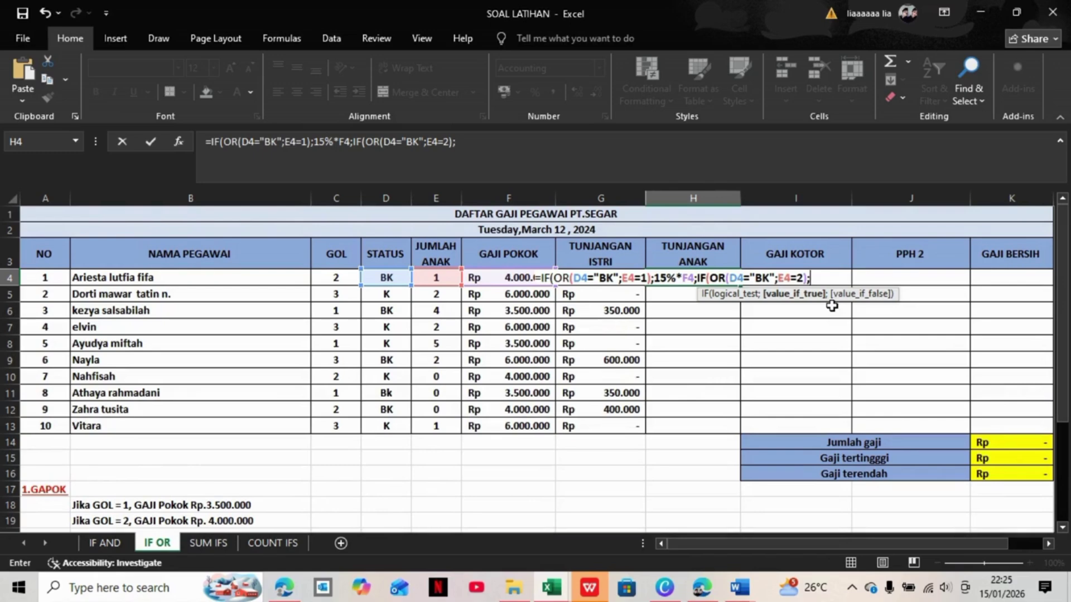
text(10%*)
click(479, 280)
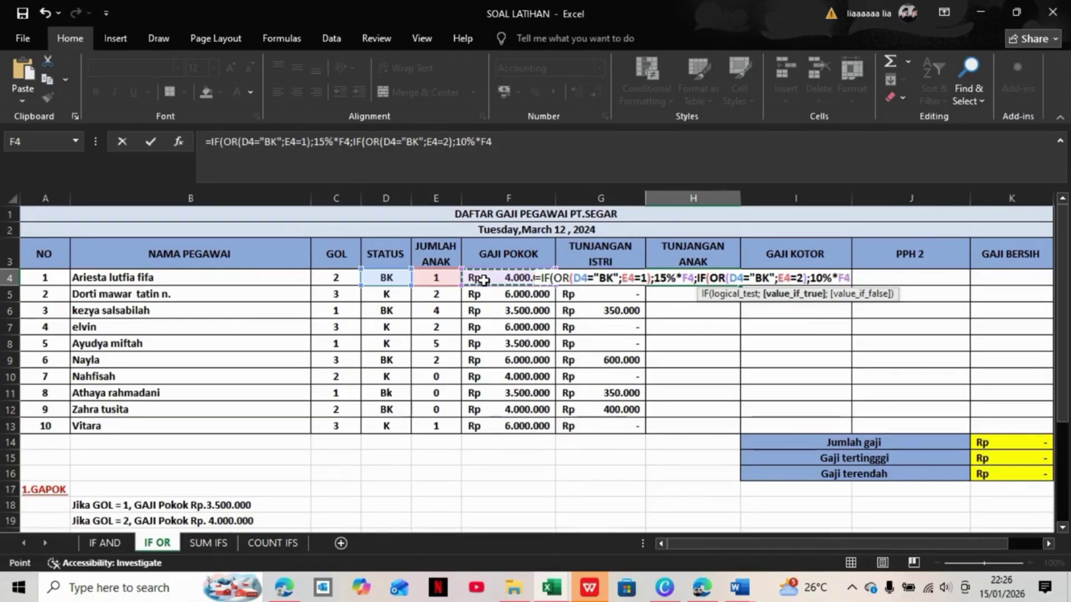
text(;)
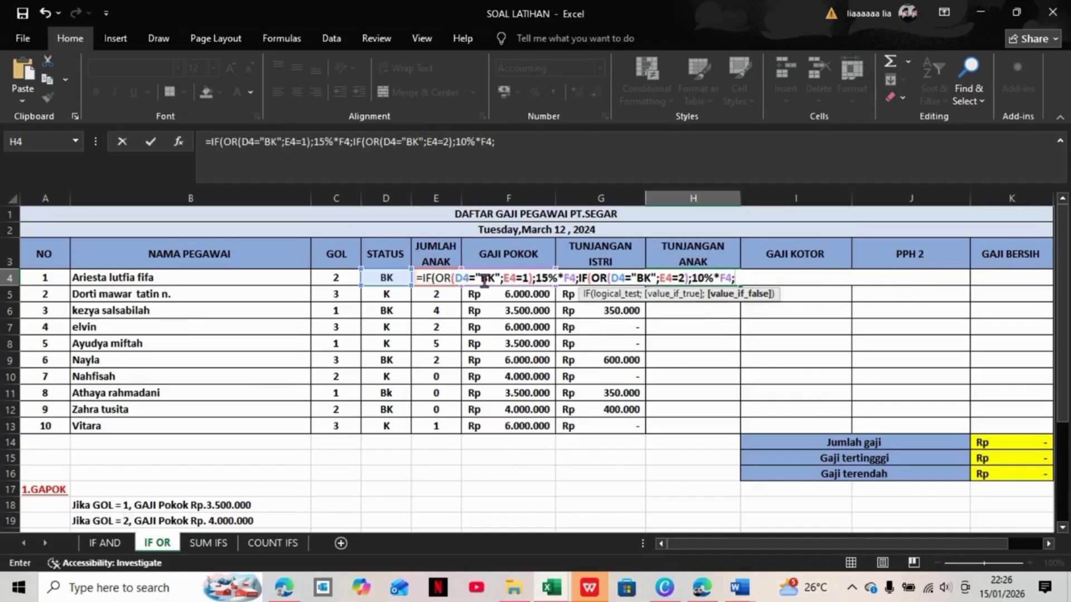
Step: Nest a third IF with OR in the H4 formula, using D4="BK" as its first condition
text(IF)
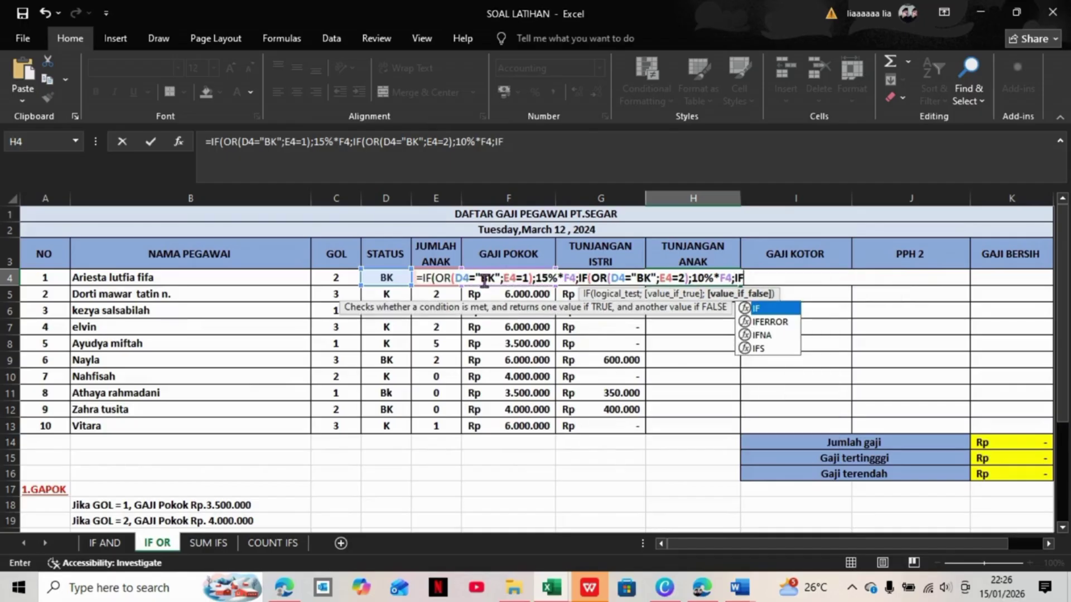
text(()
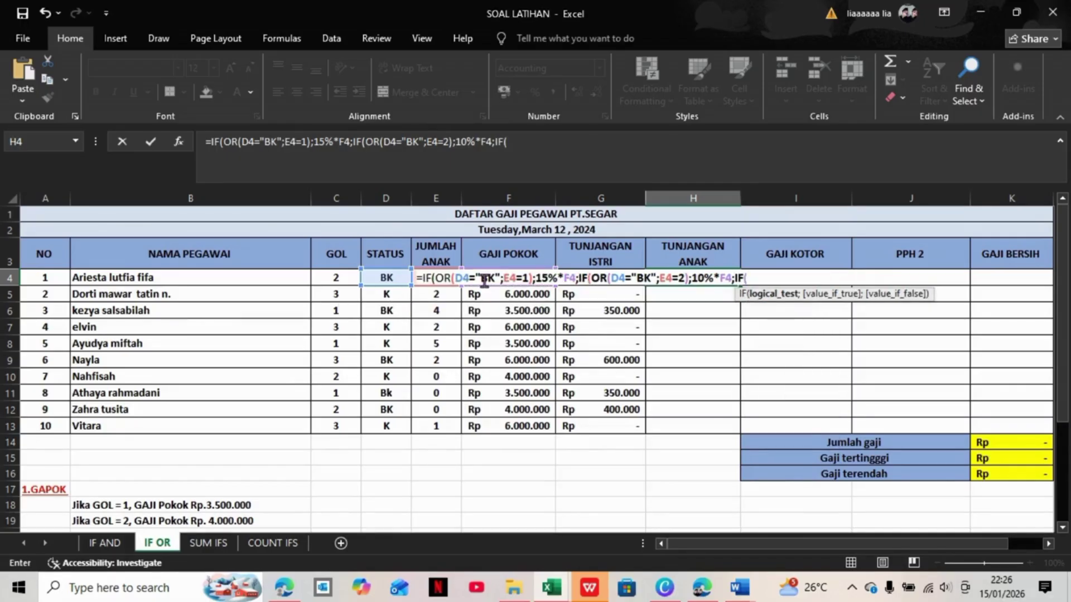
text(P)
key(BackSpace)
text(O)
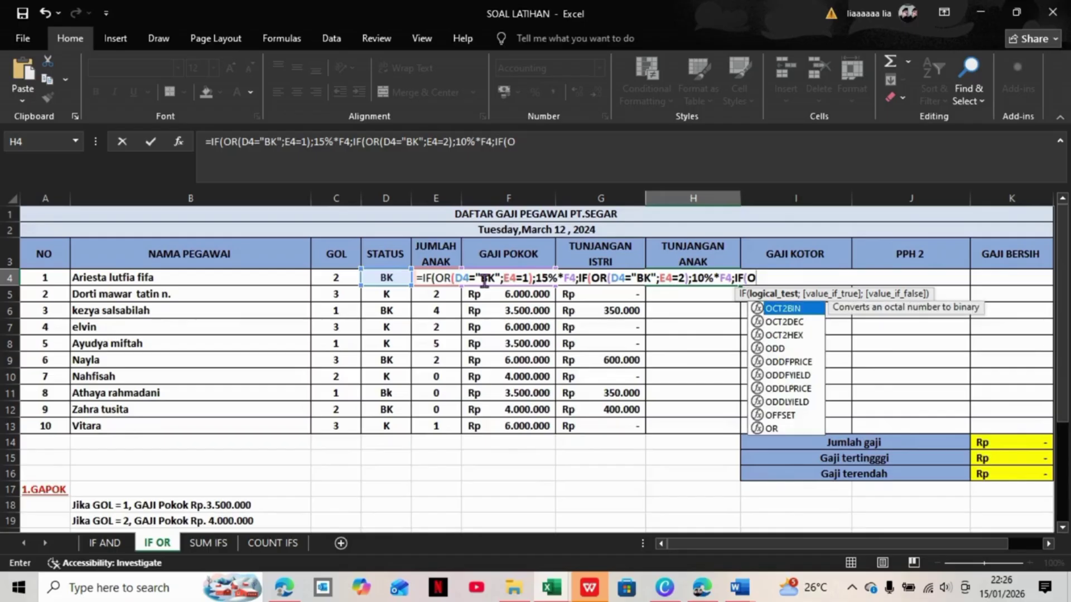
text(R)
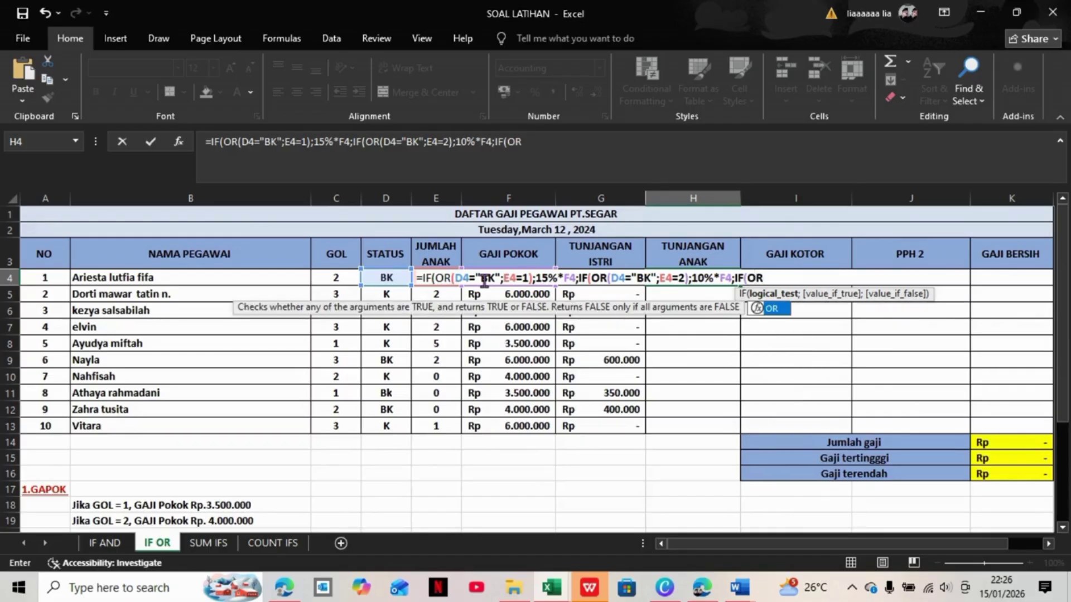
text(()
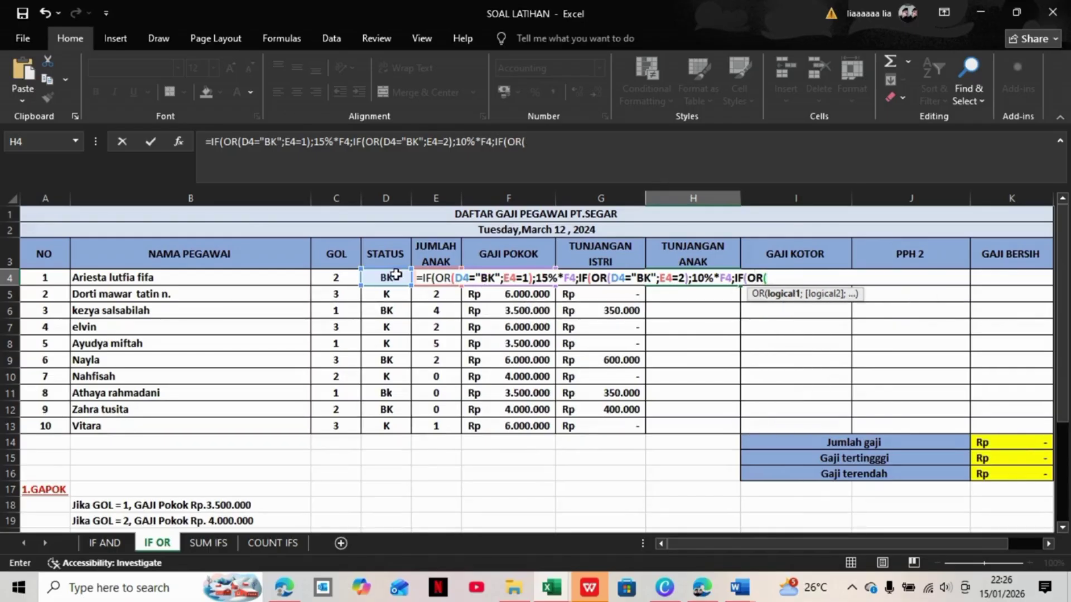
click(375, 280)
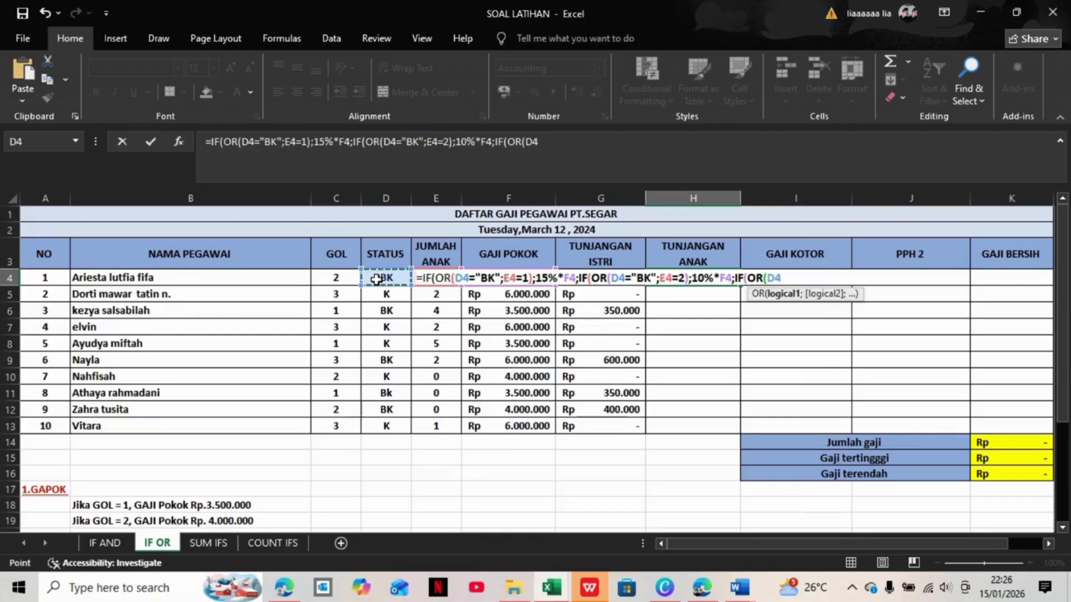
text(=)
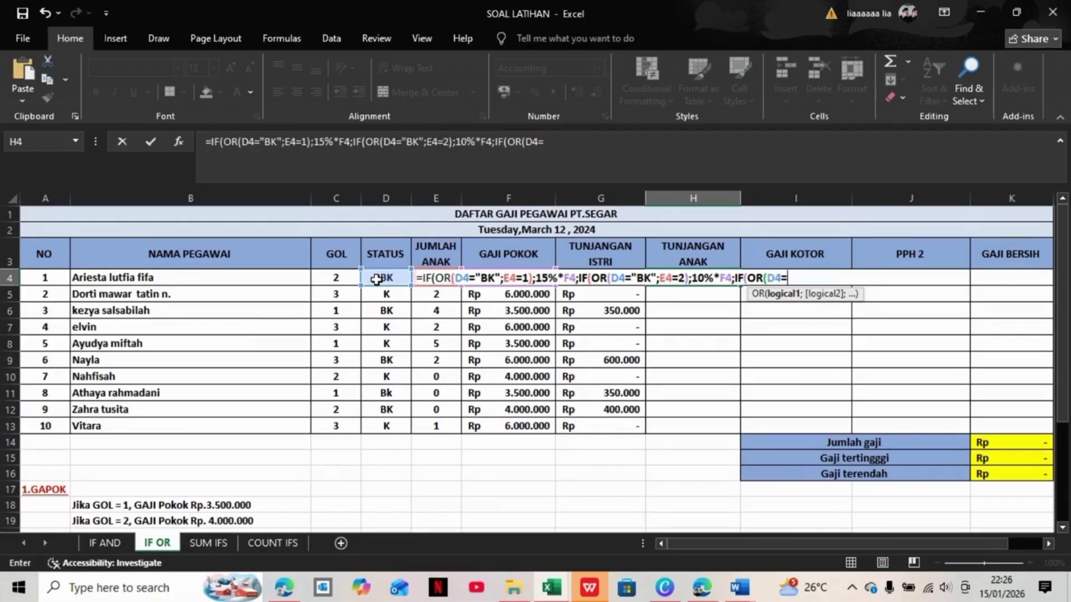
text("BK";)
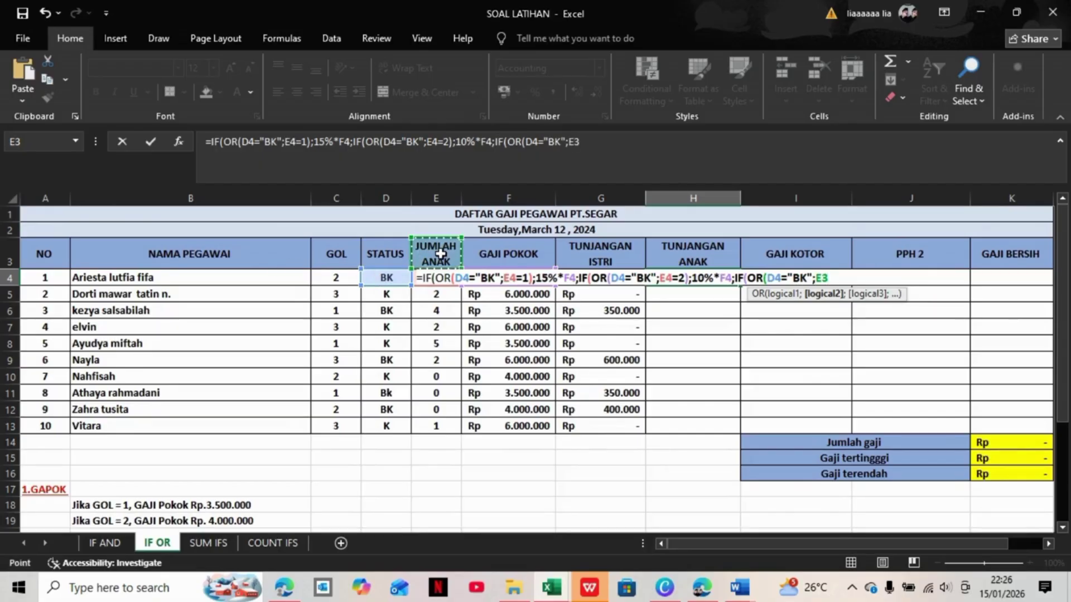
Step: Add E4=3 as the second condition of the third OR in H4 and close its bracket
click(437, 277)
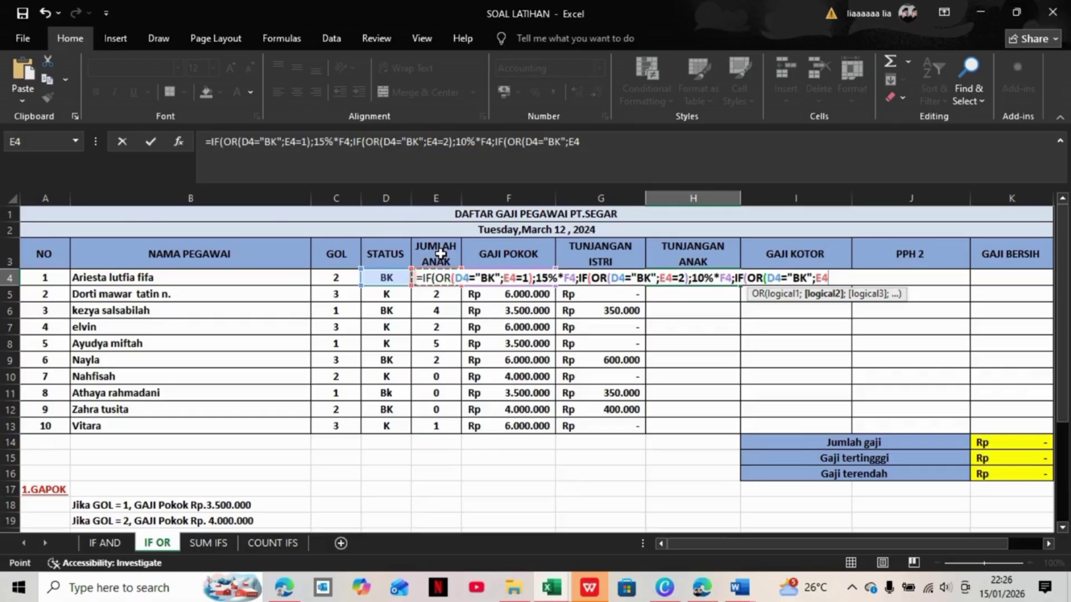
text(=3)
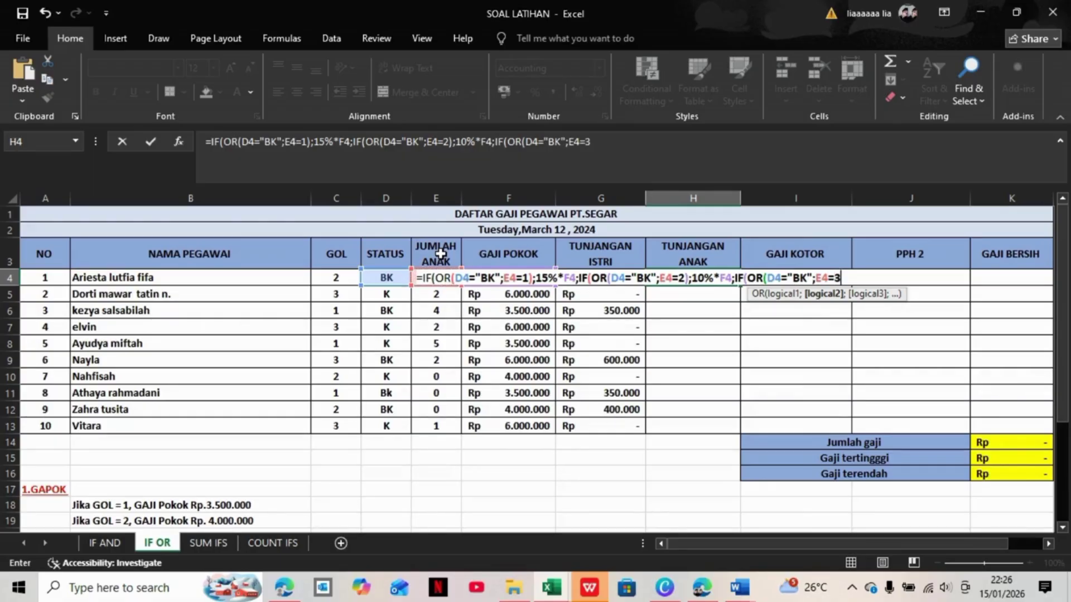
text())
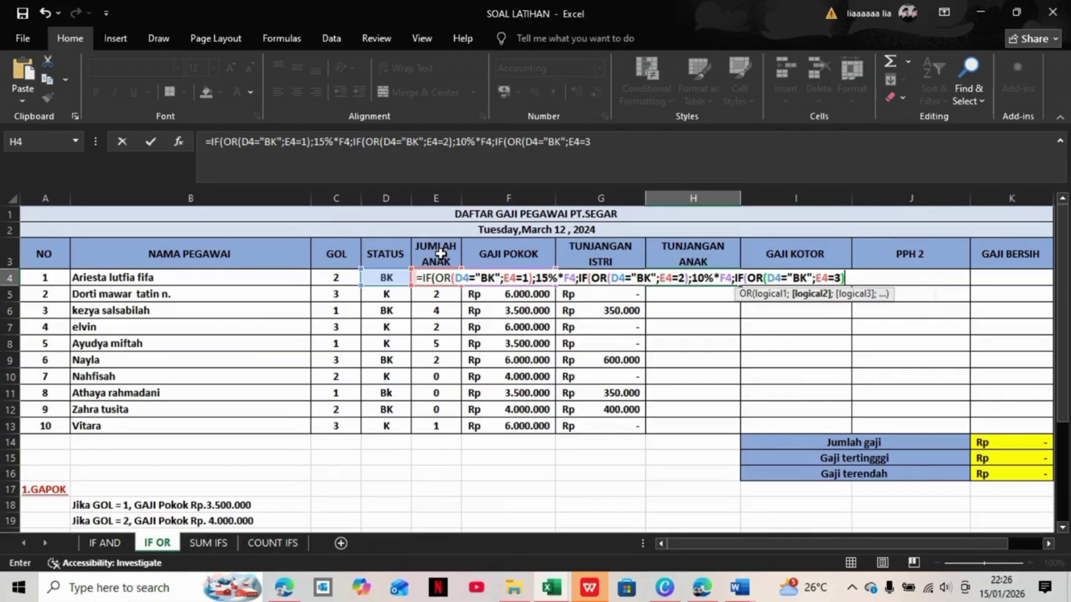
text(;)
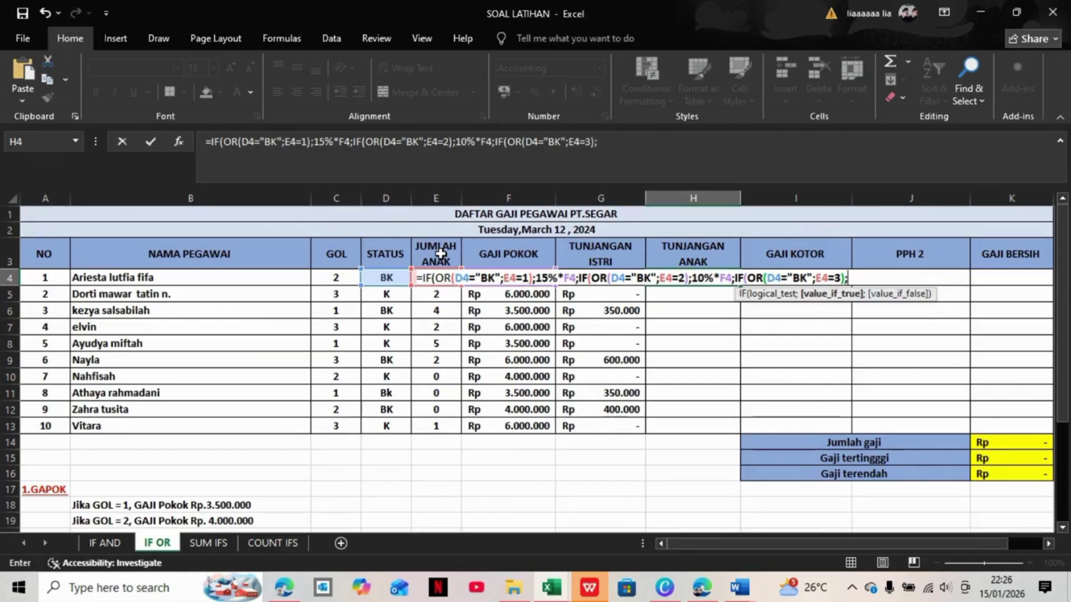
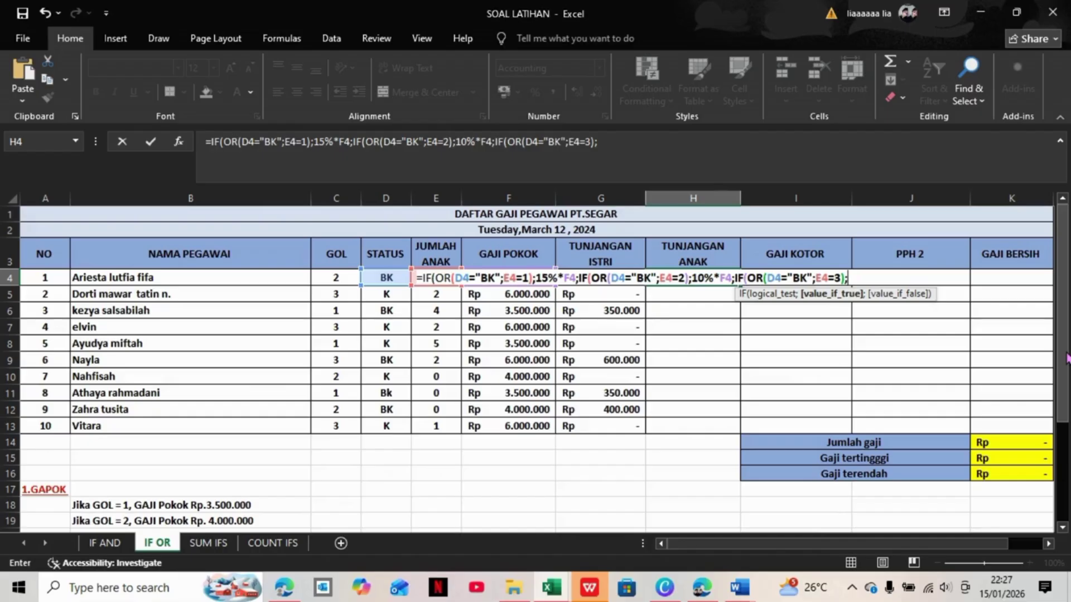
Step: Set F3*0% as the third IF's true value in the H4 formula and continue to its false value
click(505, 252)
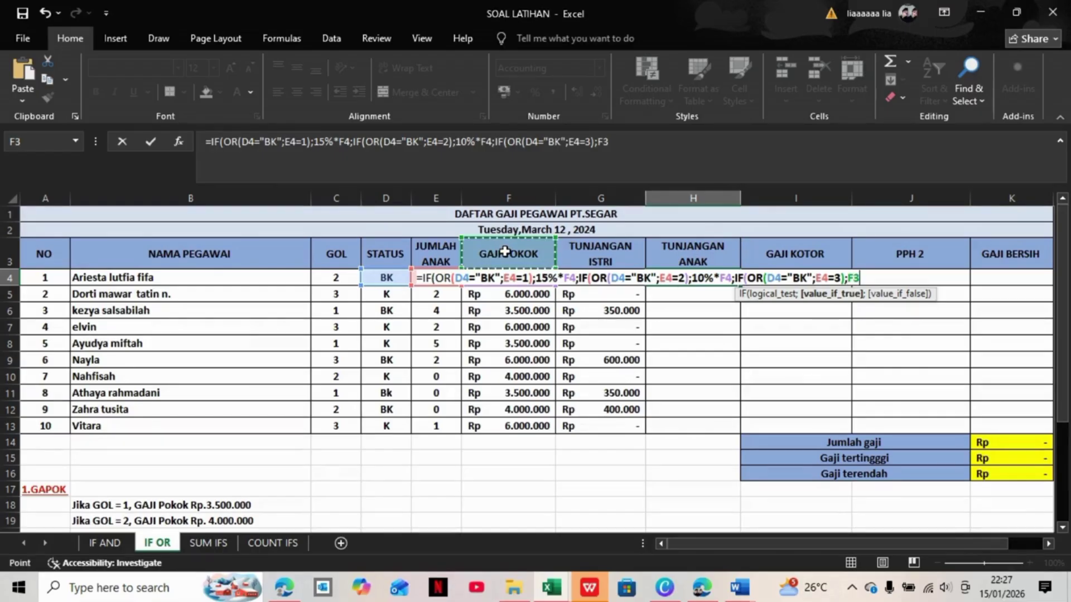
key(Down)
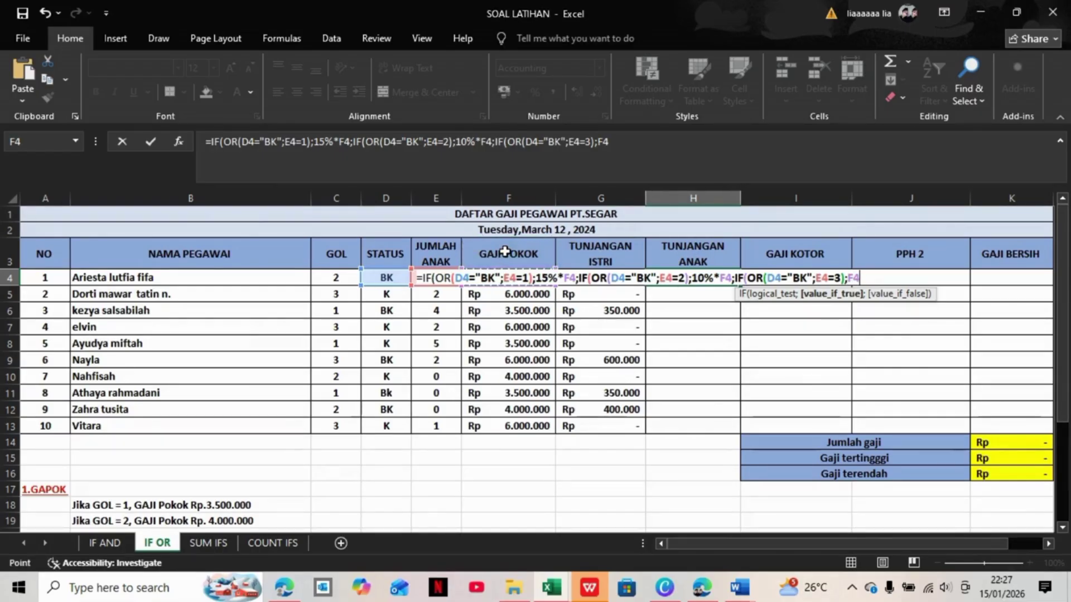
click(505, 252)
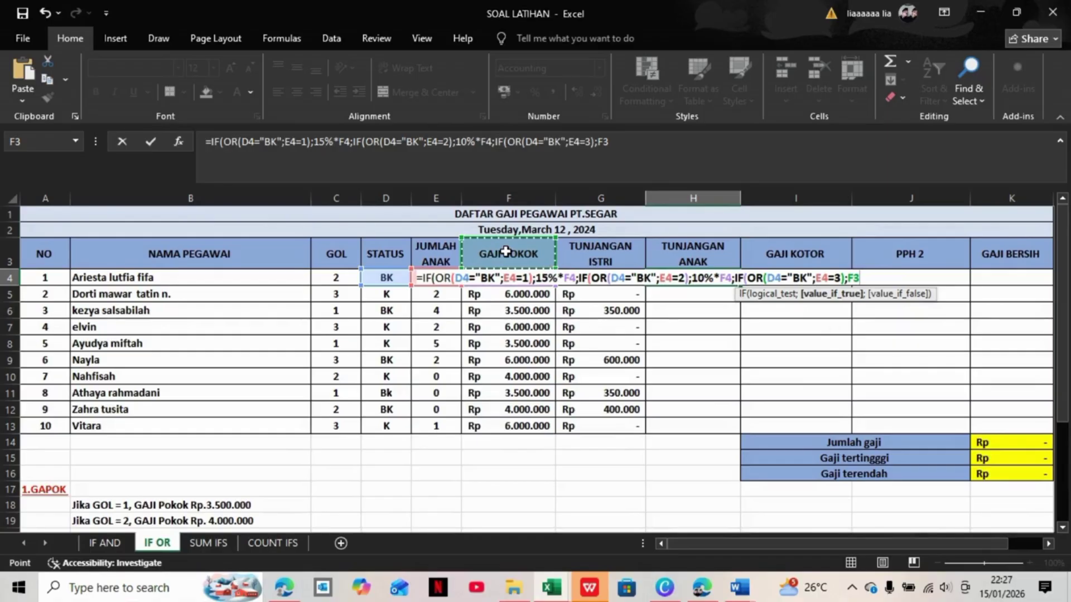
text(*)
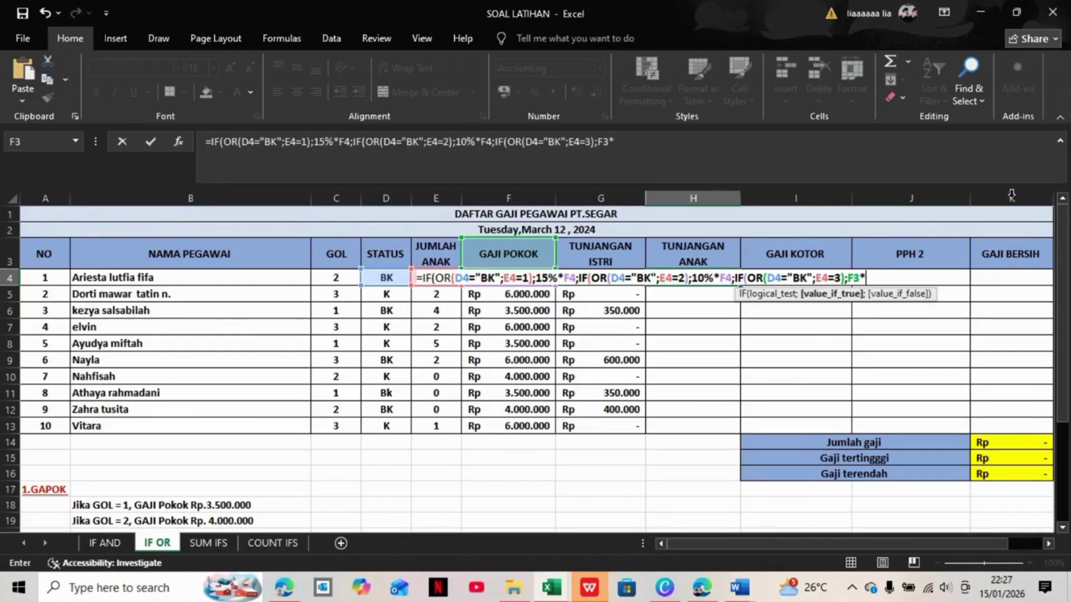
drag(1062, 313, 1029, 499)
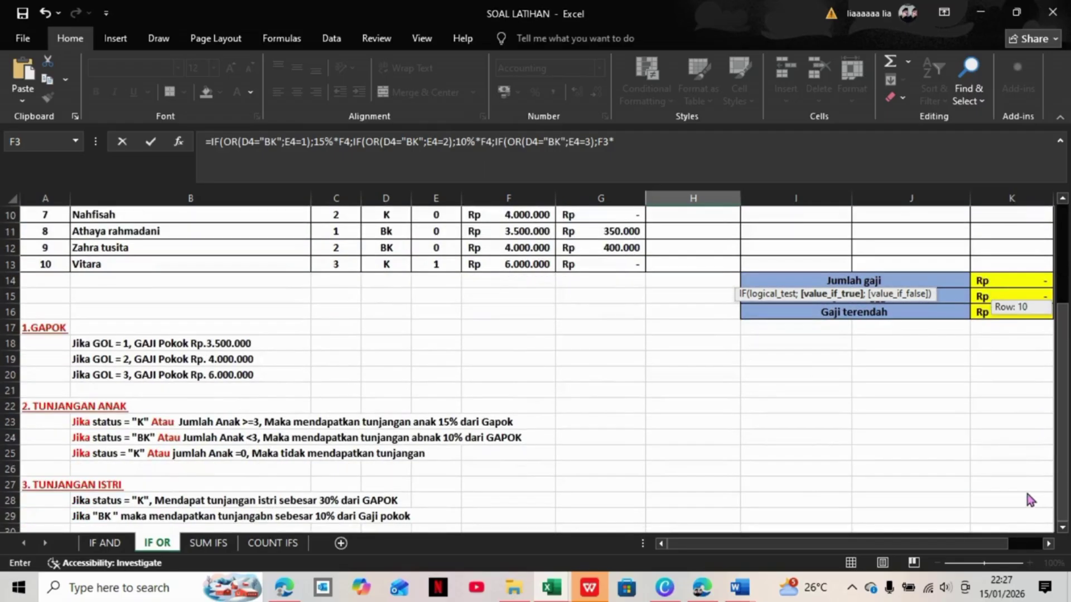
drag(1033, 448, 1062, 259)
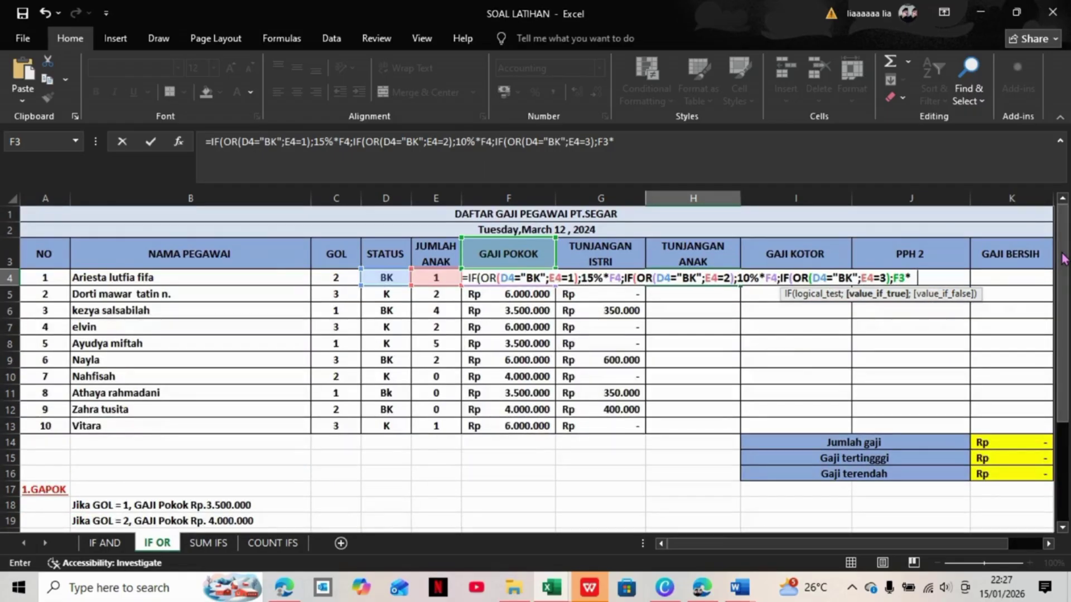
text(%)
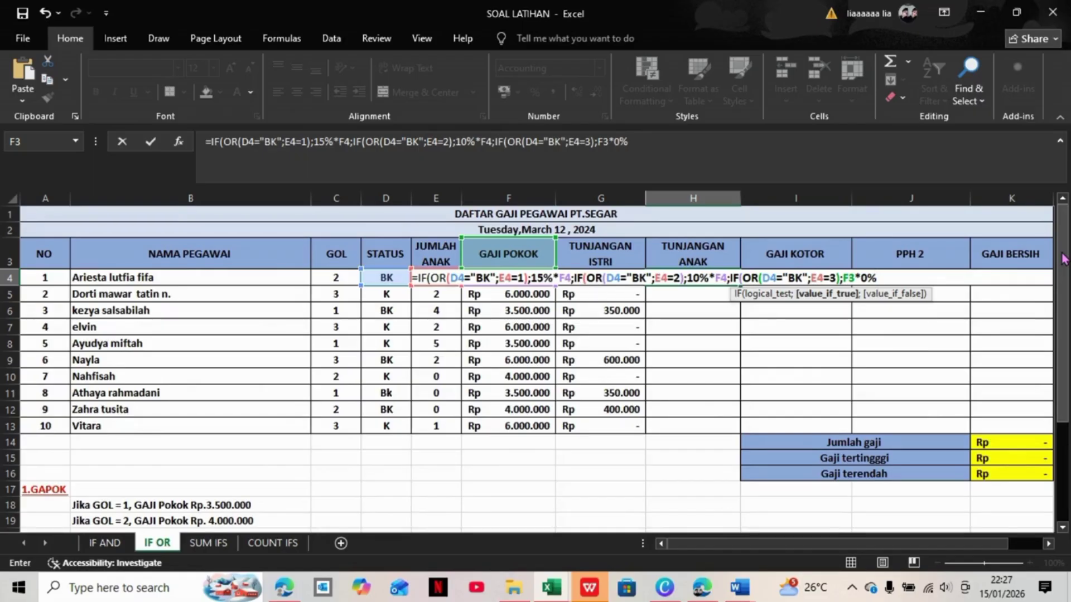
key(BackSpace)
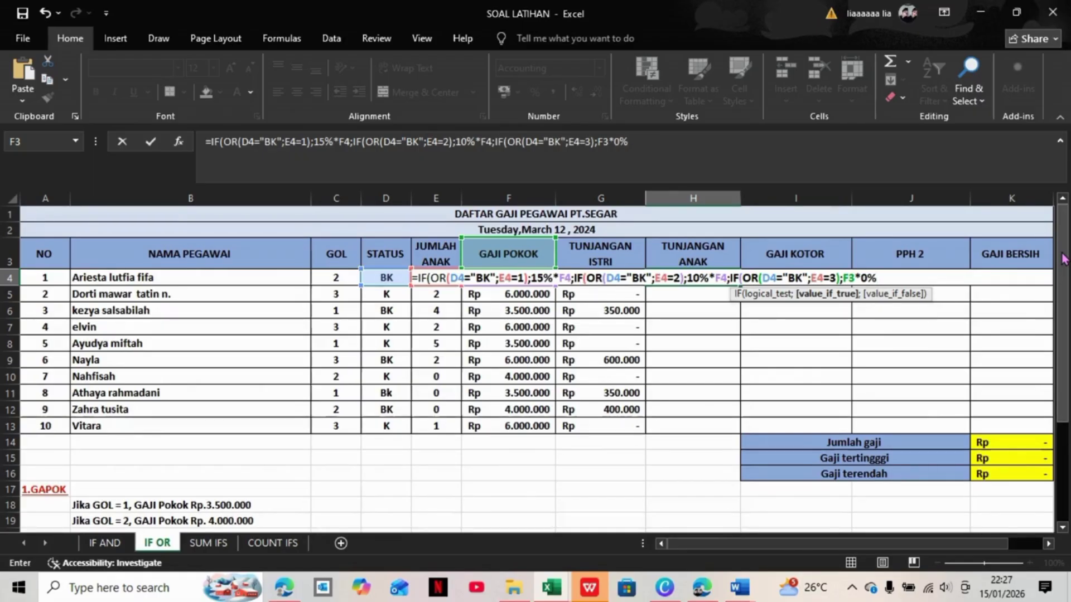
text(%;)
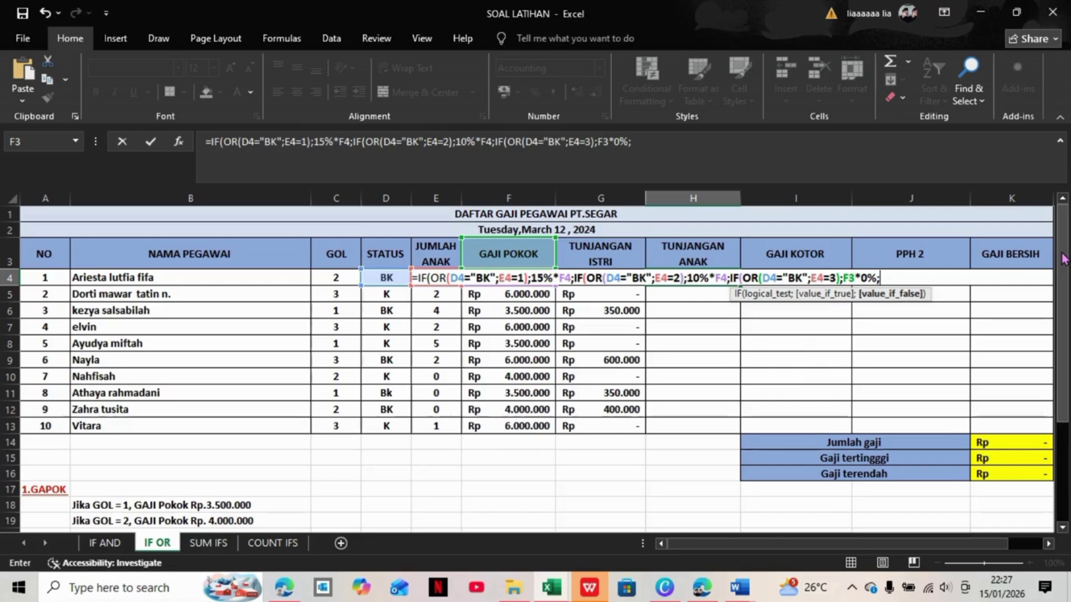
Step: Finish the H4 formula with 0 as the false value and closed brackets, and copy it down to H13
text(0)
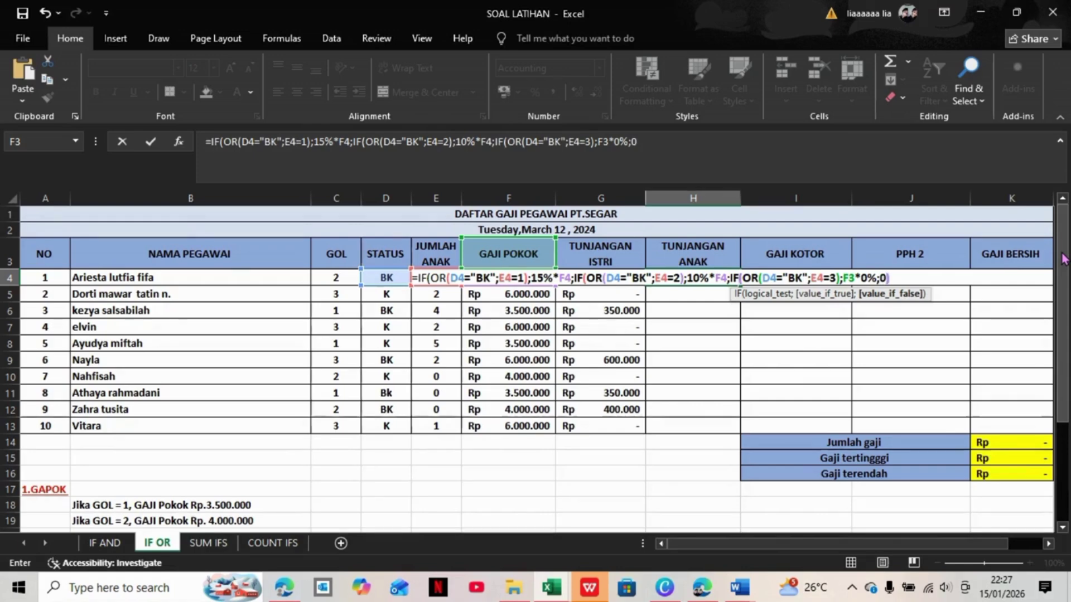
text()))
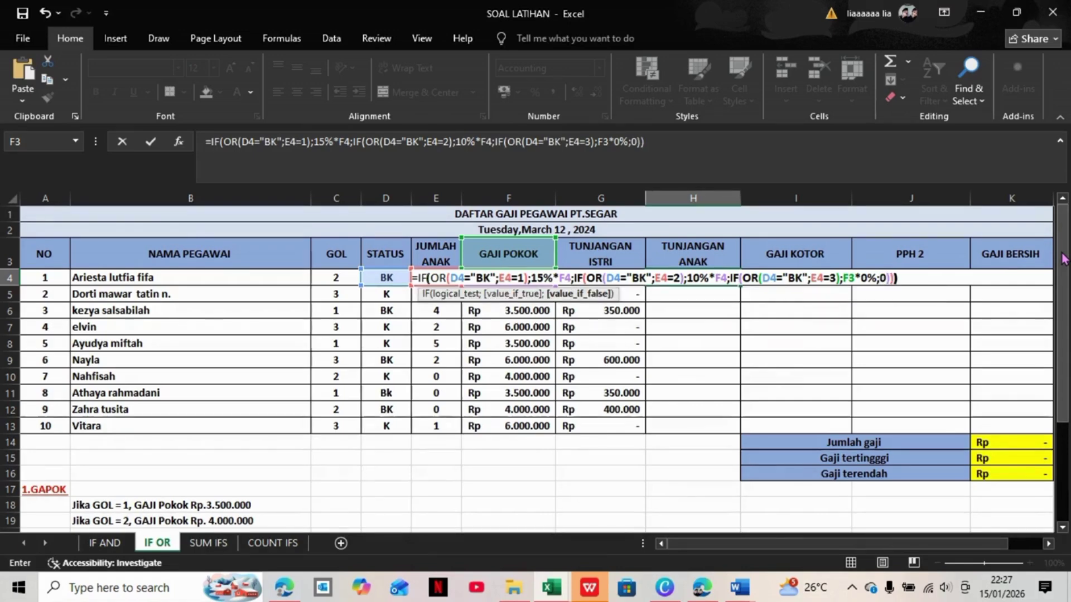
key(Return)
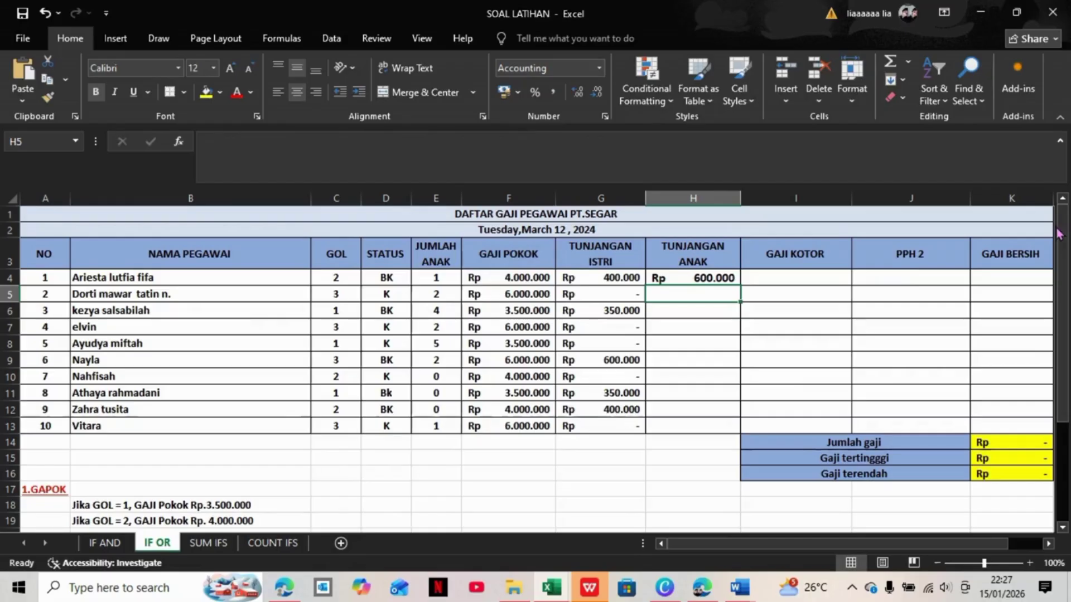
click(692, 276)
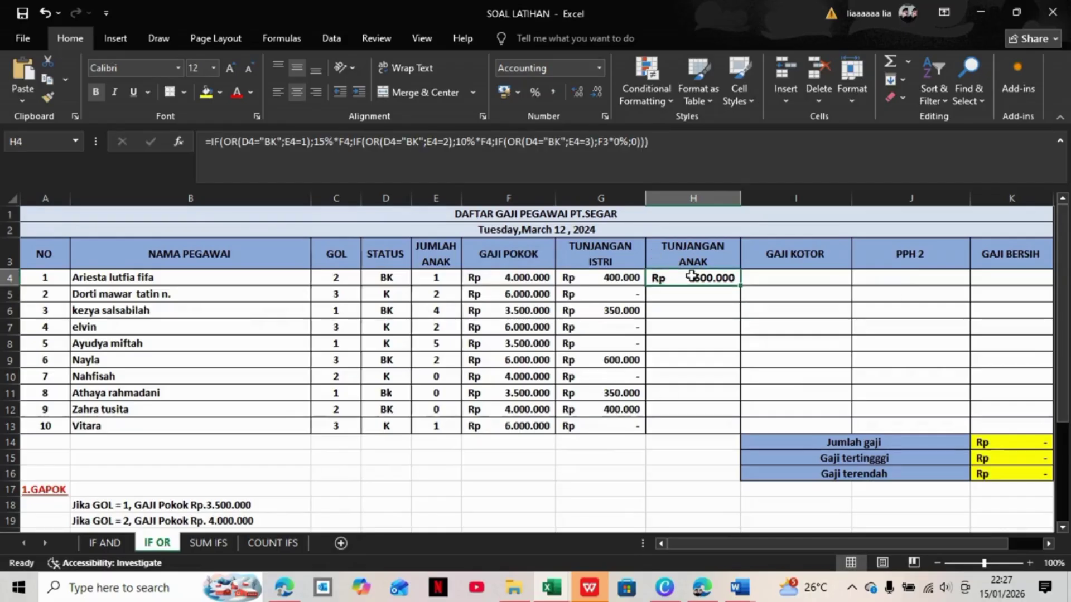
drag(741, 285, 735, 425)
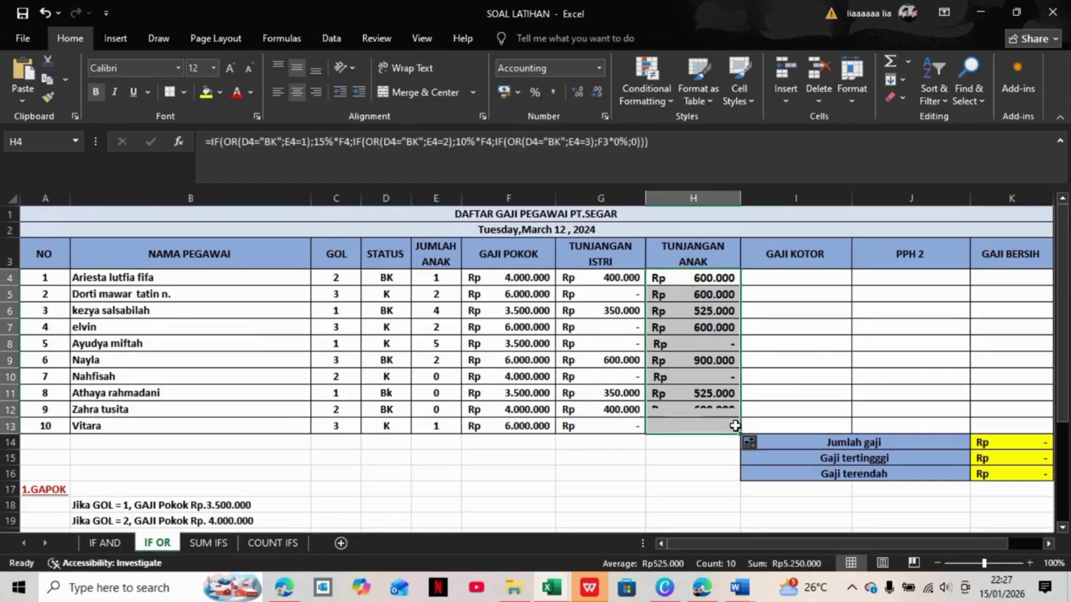
Step: Calculate GAJI KOTOR in I4 with =SUM(F4:H4) and copy the formula down to I13
click(783, 272)
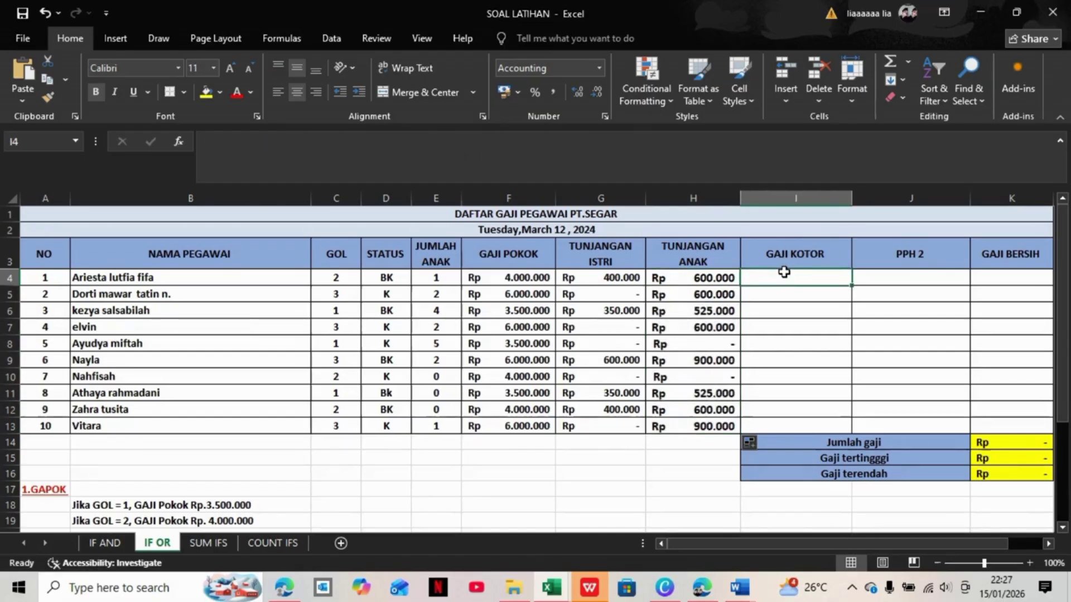
text(=)
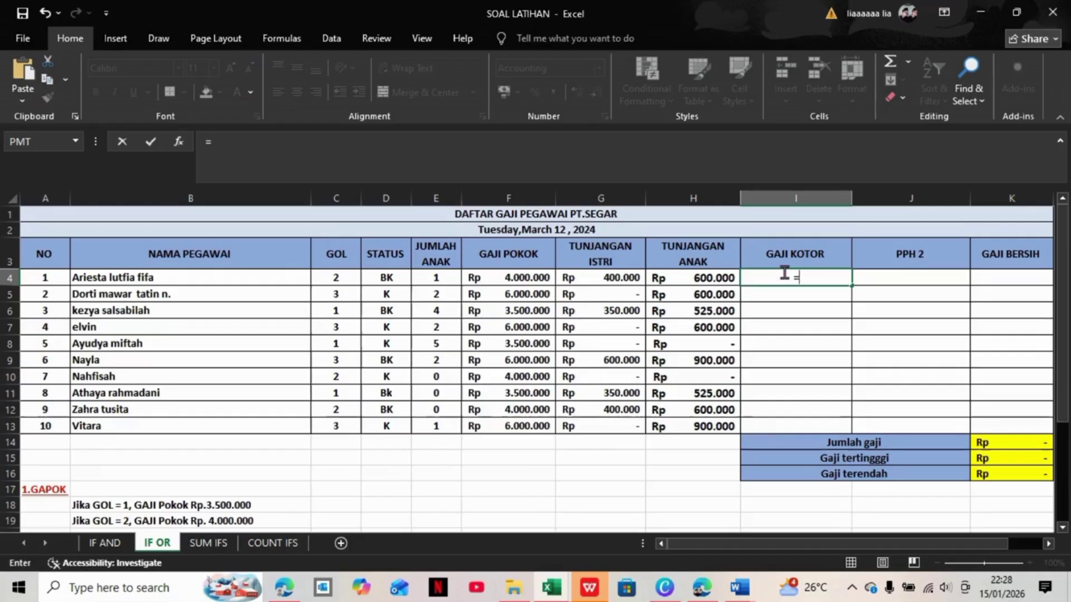
text(SUM)
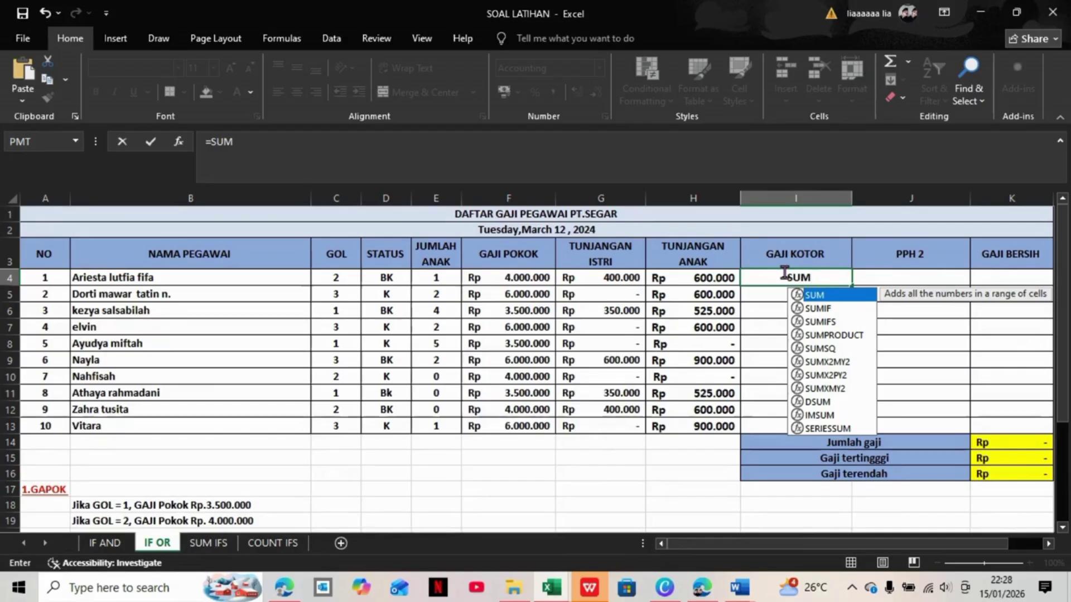
text(()
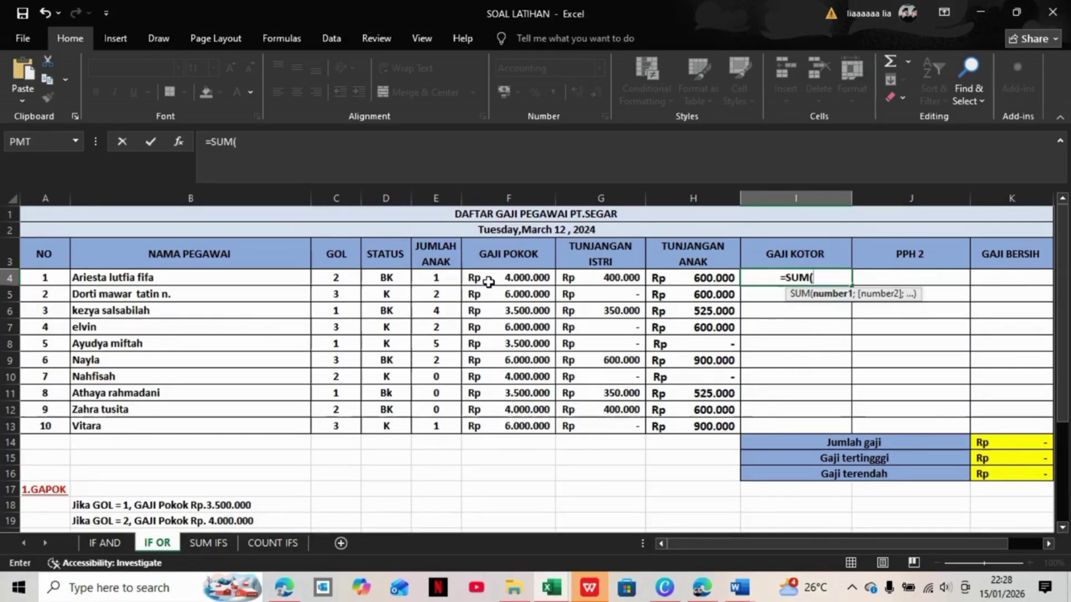
drag(488, 281, 692, 277)
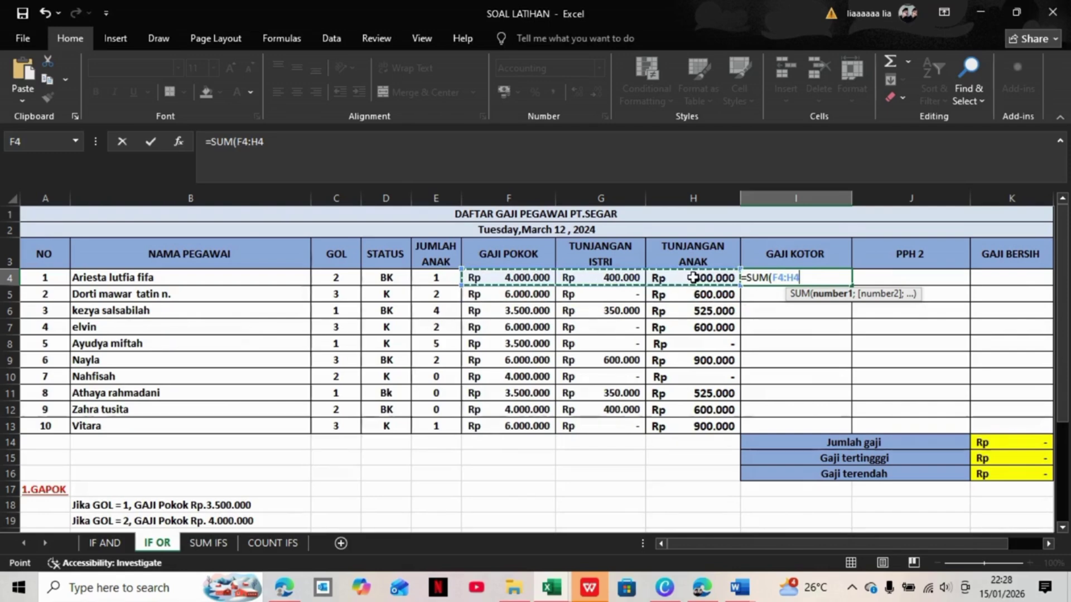
key(Return)
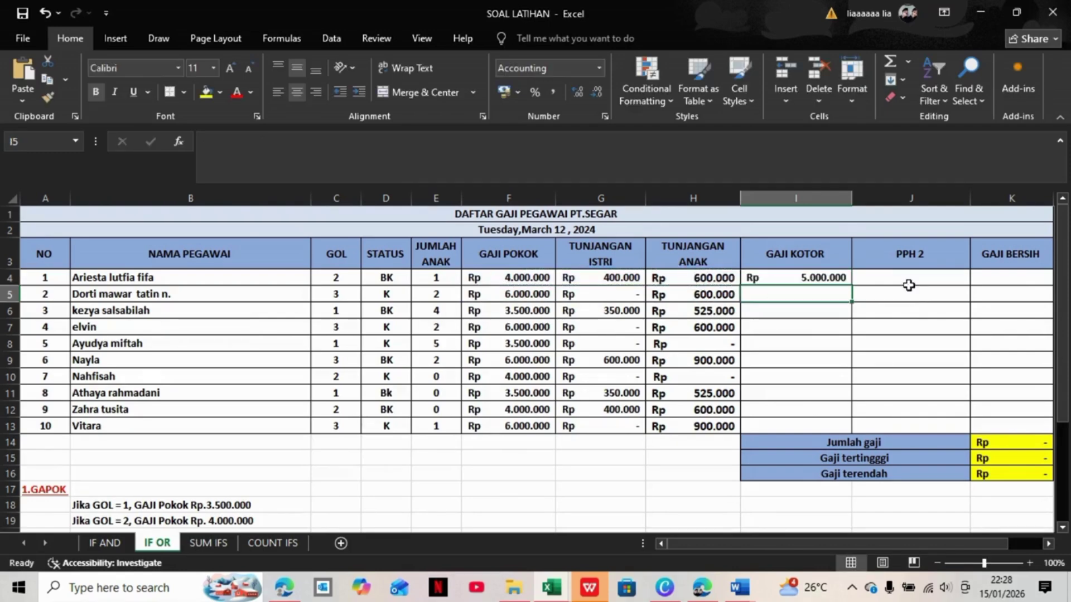
click(842, 279)
drag(851, 286, 838, 439)
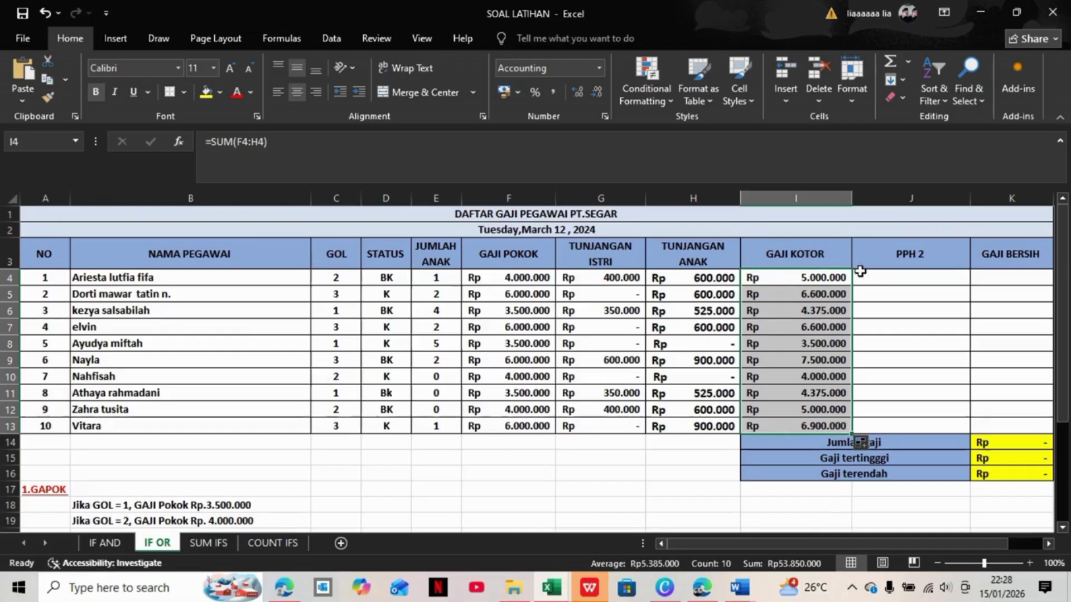
Step: Change the column header in J3 to read PPH 2 %
click(871, 277)
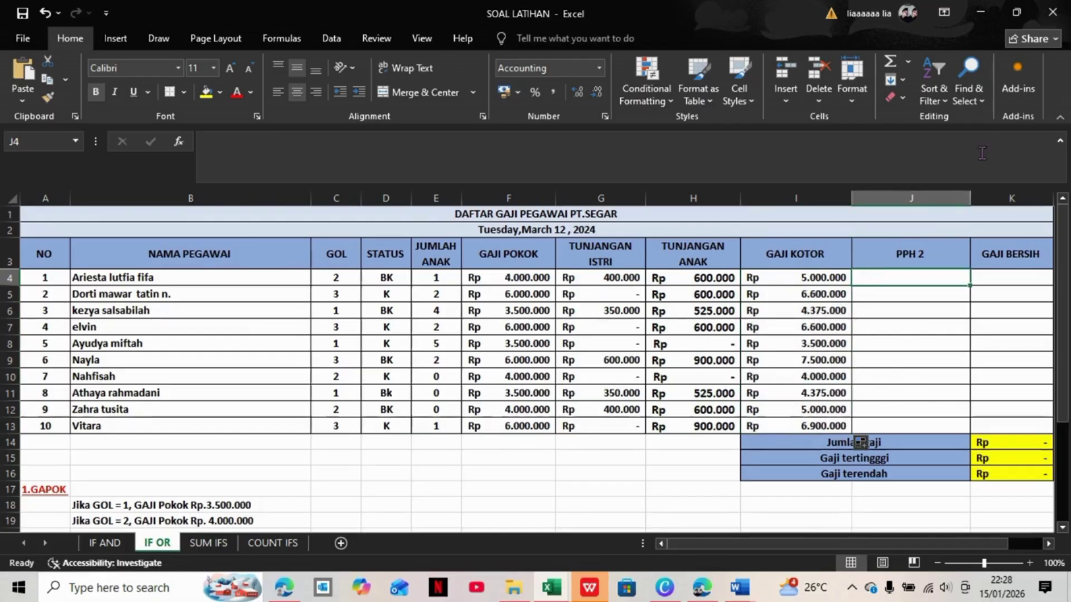
double_click(944, 260)
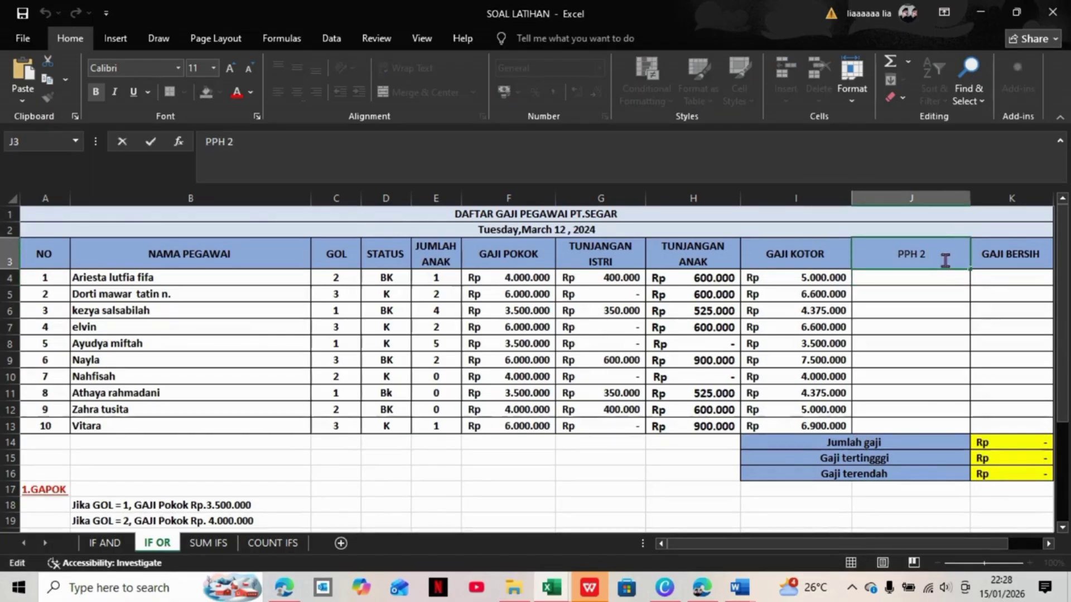
text(%)
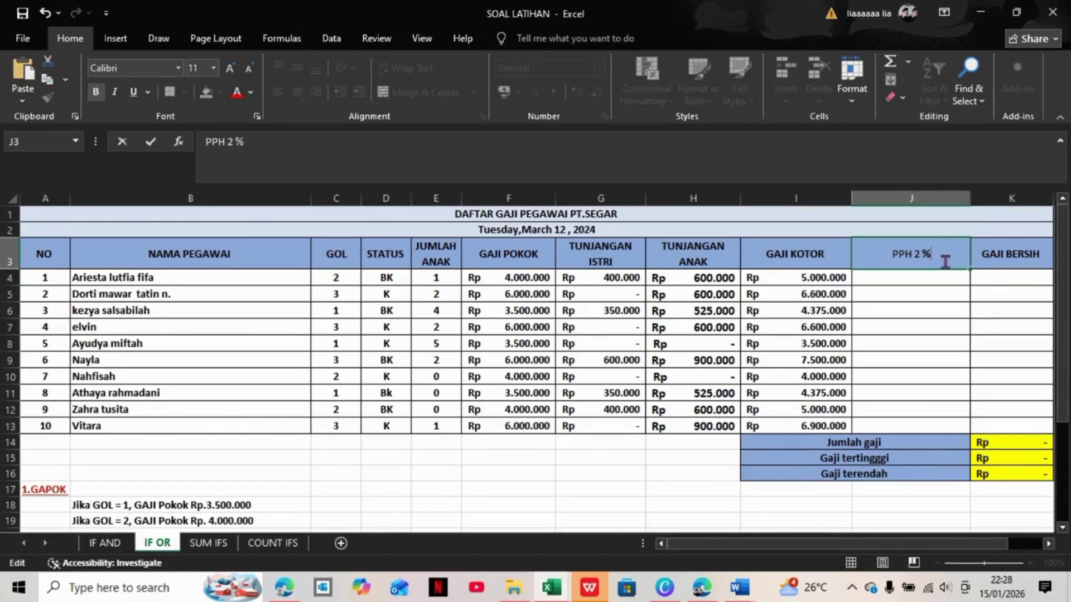
click(925, 287)
Step: Calculate the PPH tax in J4 with =I4*2% and copy the formula down to J13
click(925, 275)
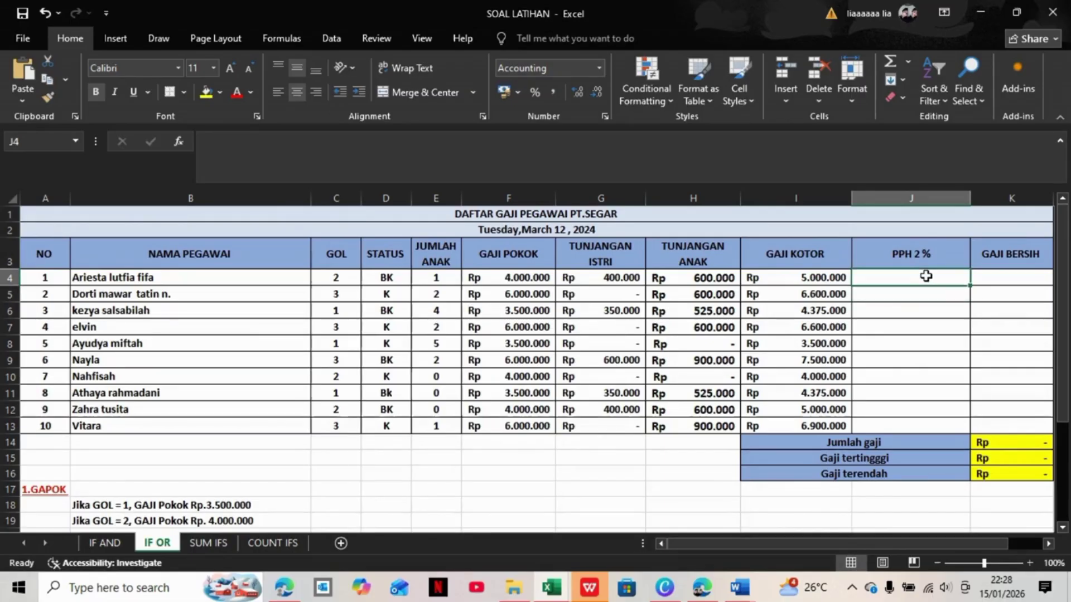
text(=)
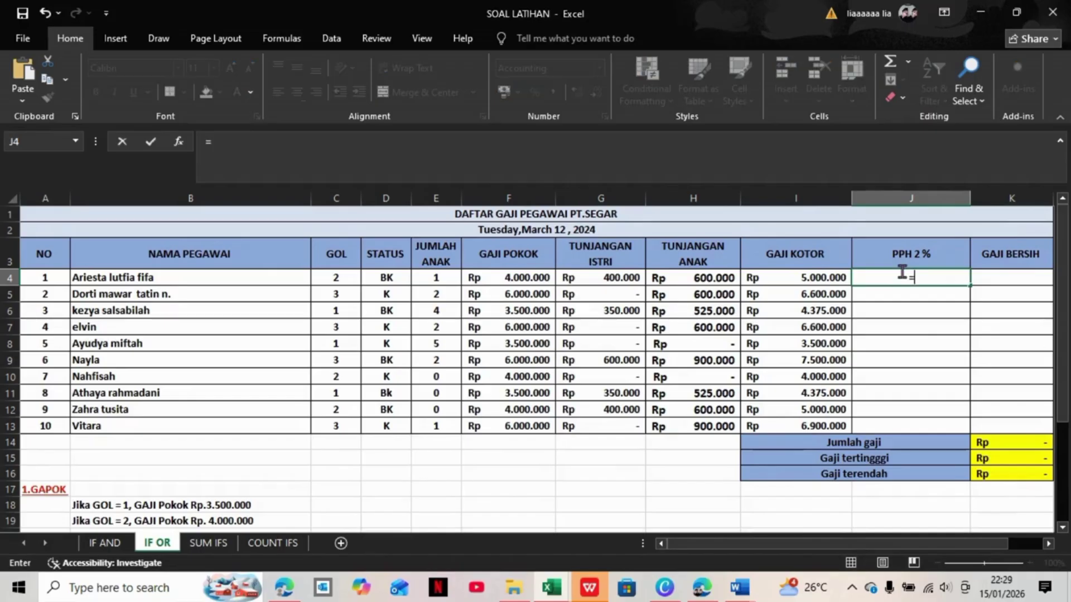
click(832, 279)
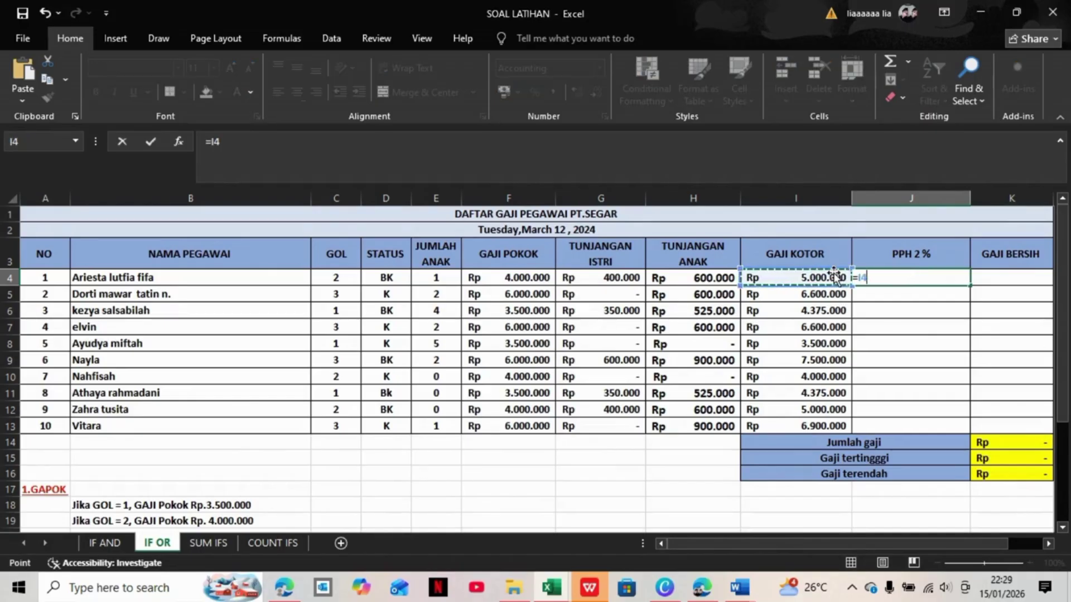
text(*)
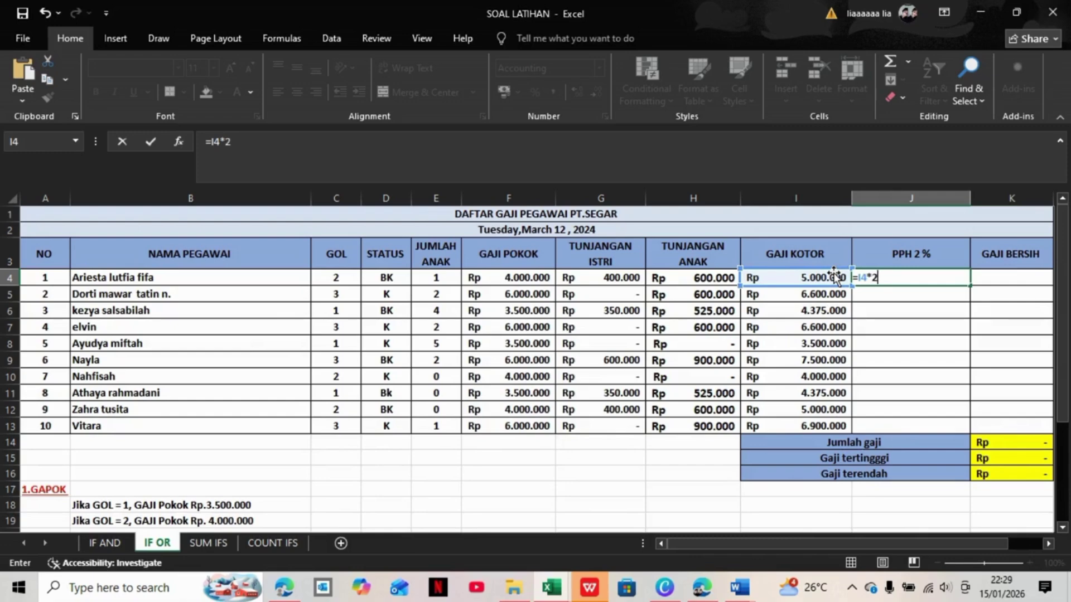
key(Return)
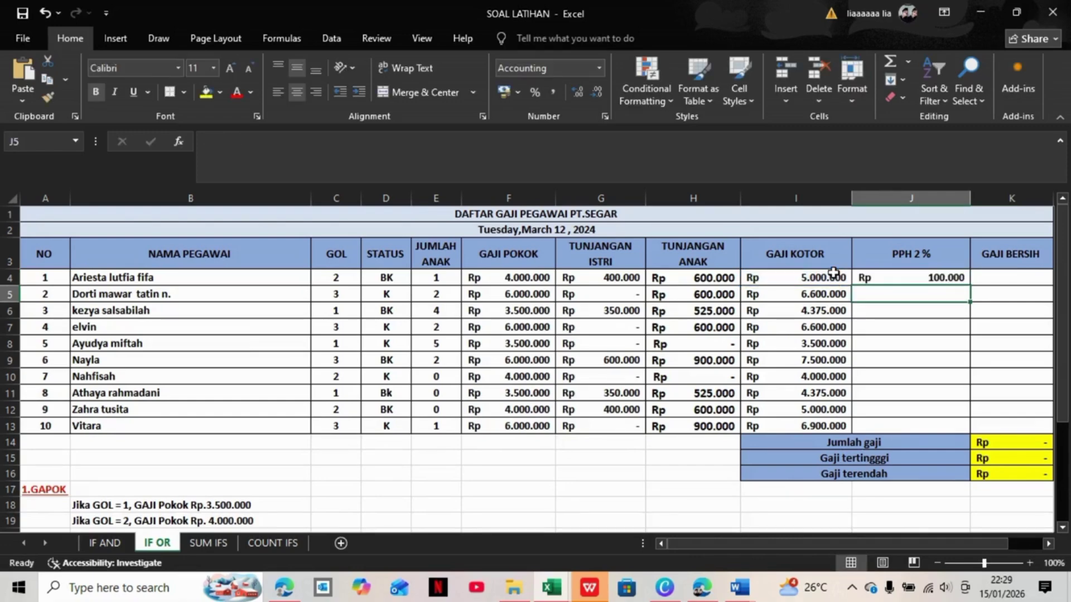
click(934, 279)
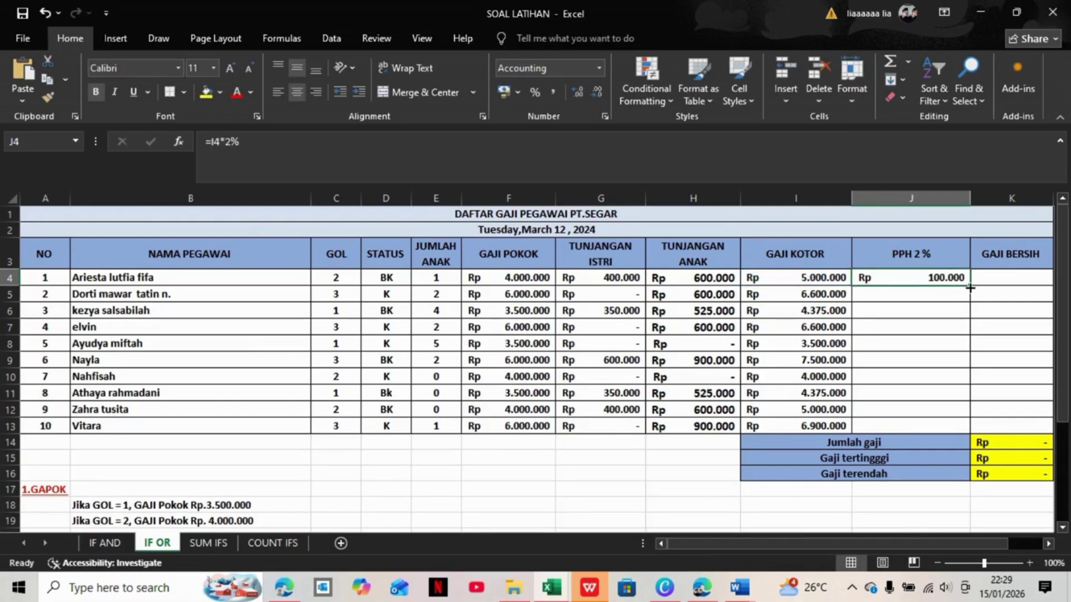
drag(971, 285, 944, 433)
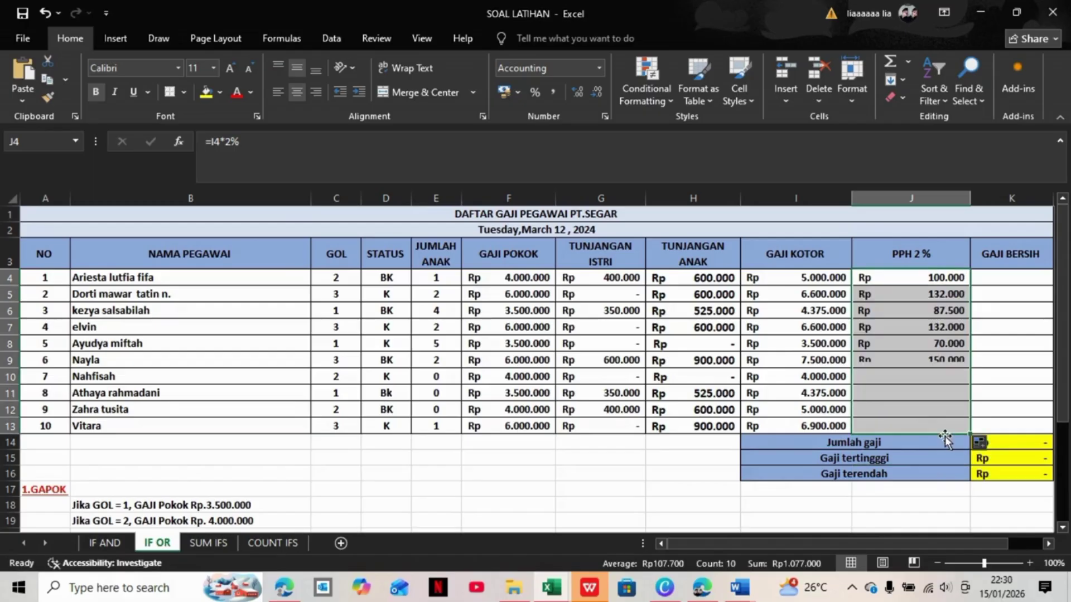
Step: Calculate GAJI BERSIH in K4 with =I4-J4 and copy the formula down to K13
click(1012, 279)
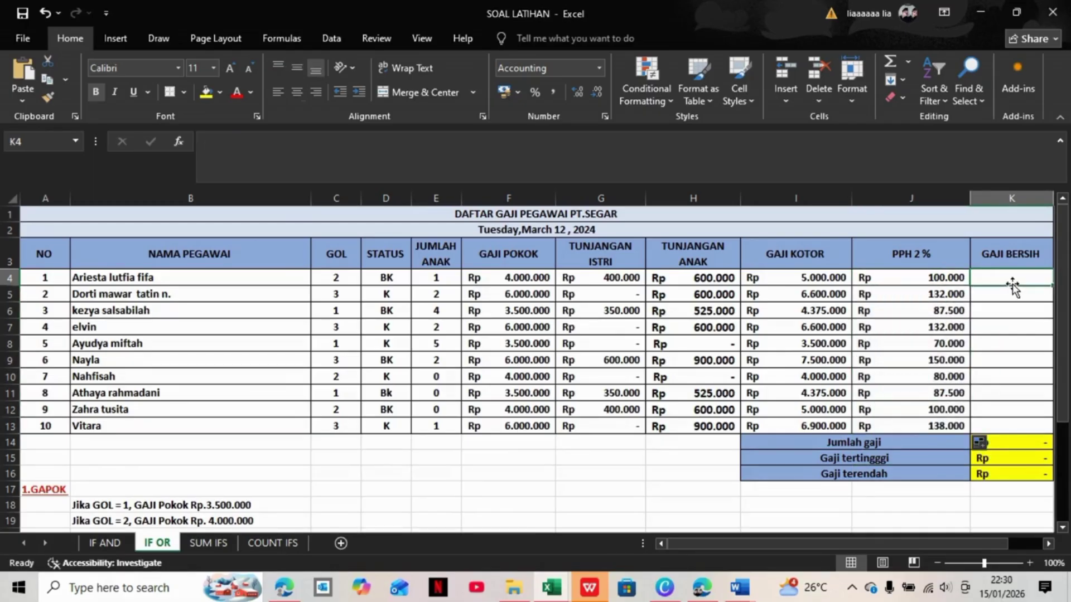
text(=)
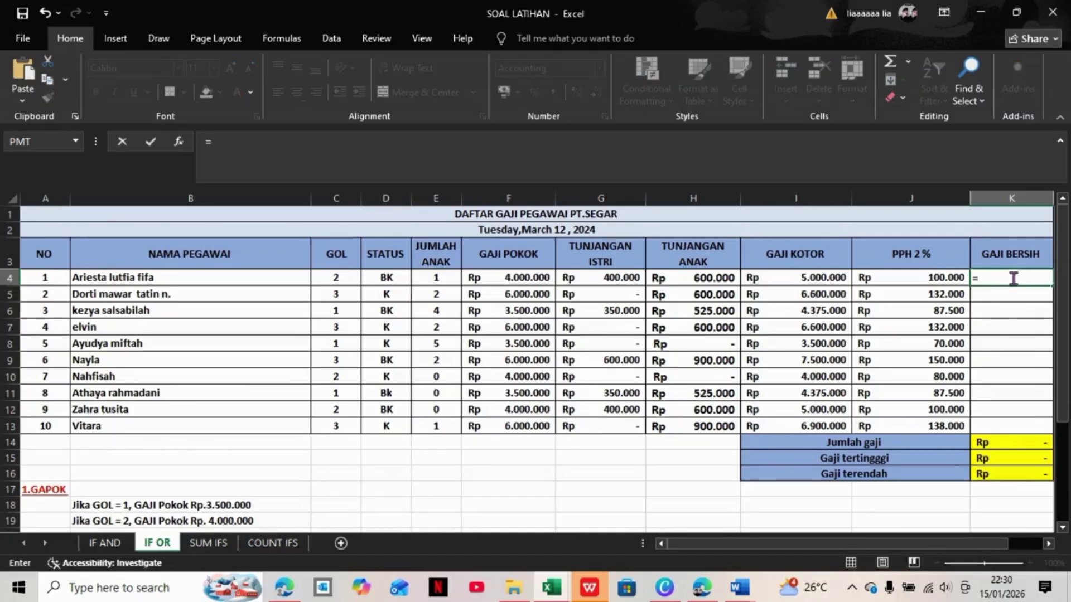
click(826, 276)
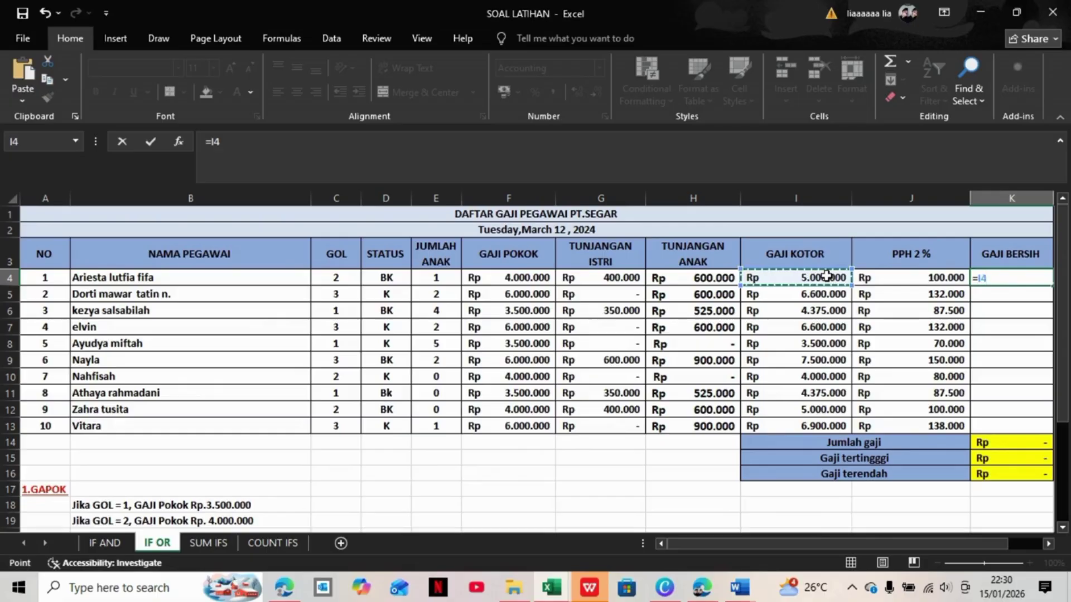
text(-)
click(915, 275)
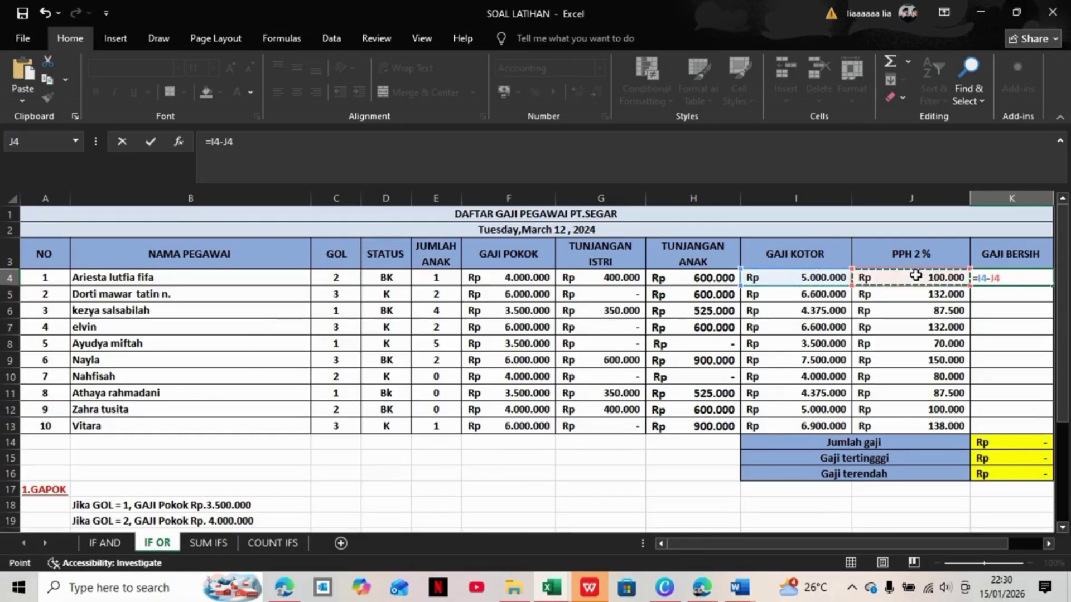
key(Return)
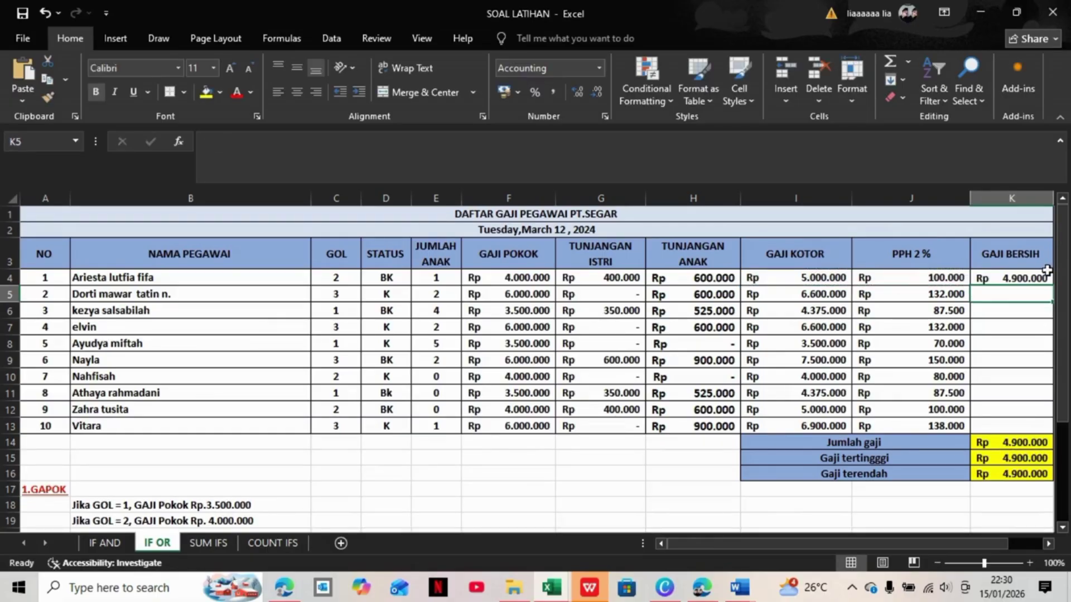
click(1043, 280)
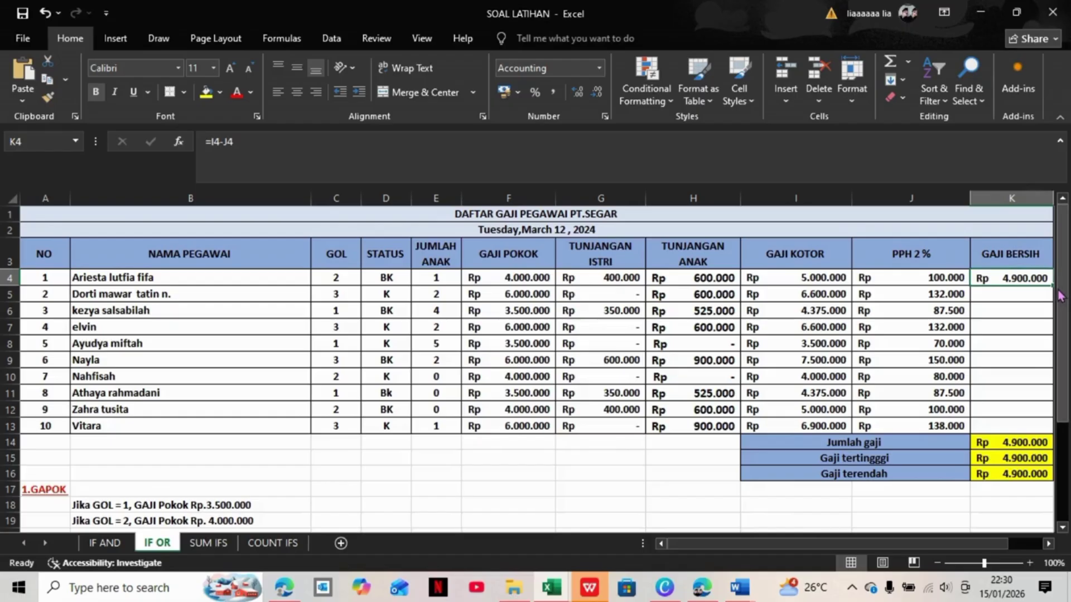
drag(1051, 286, 1048, 426)
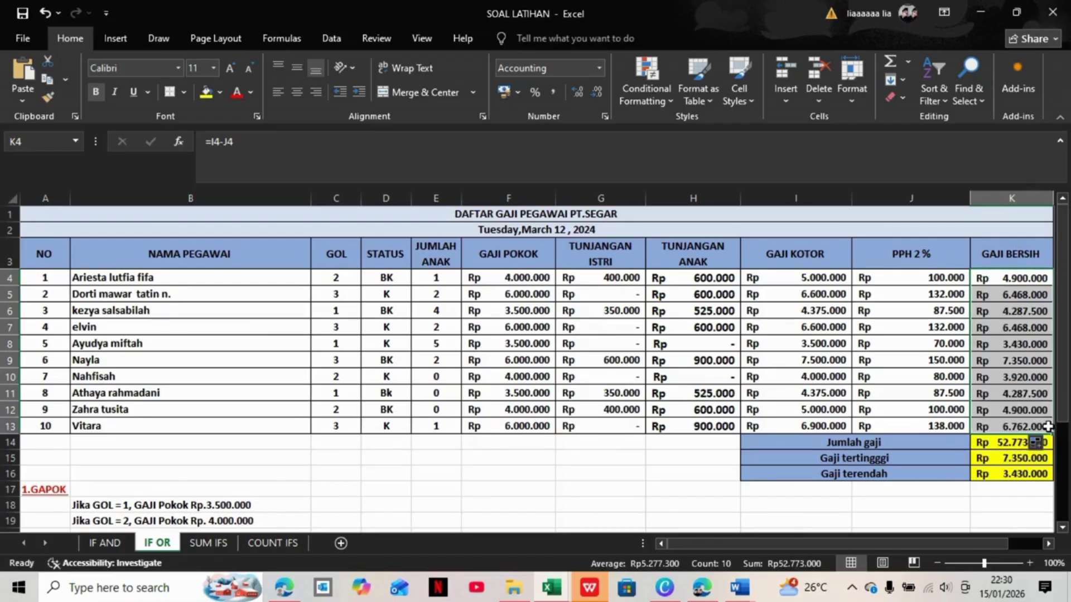